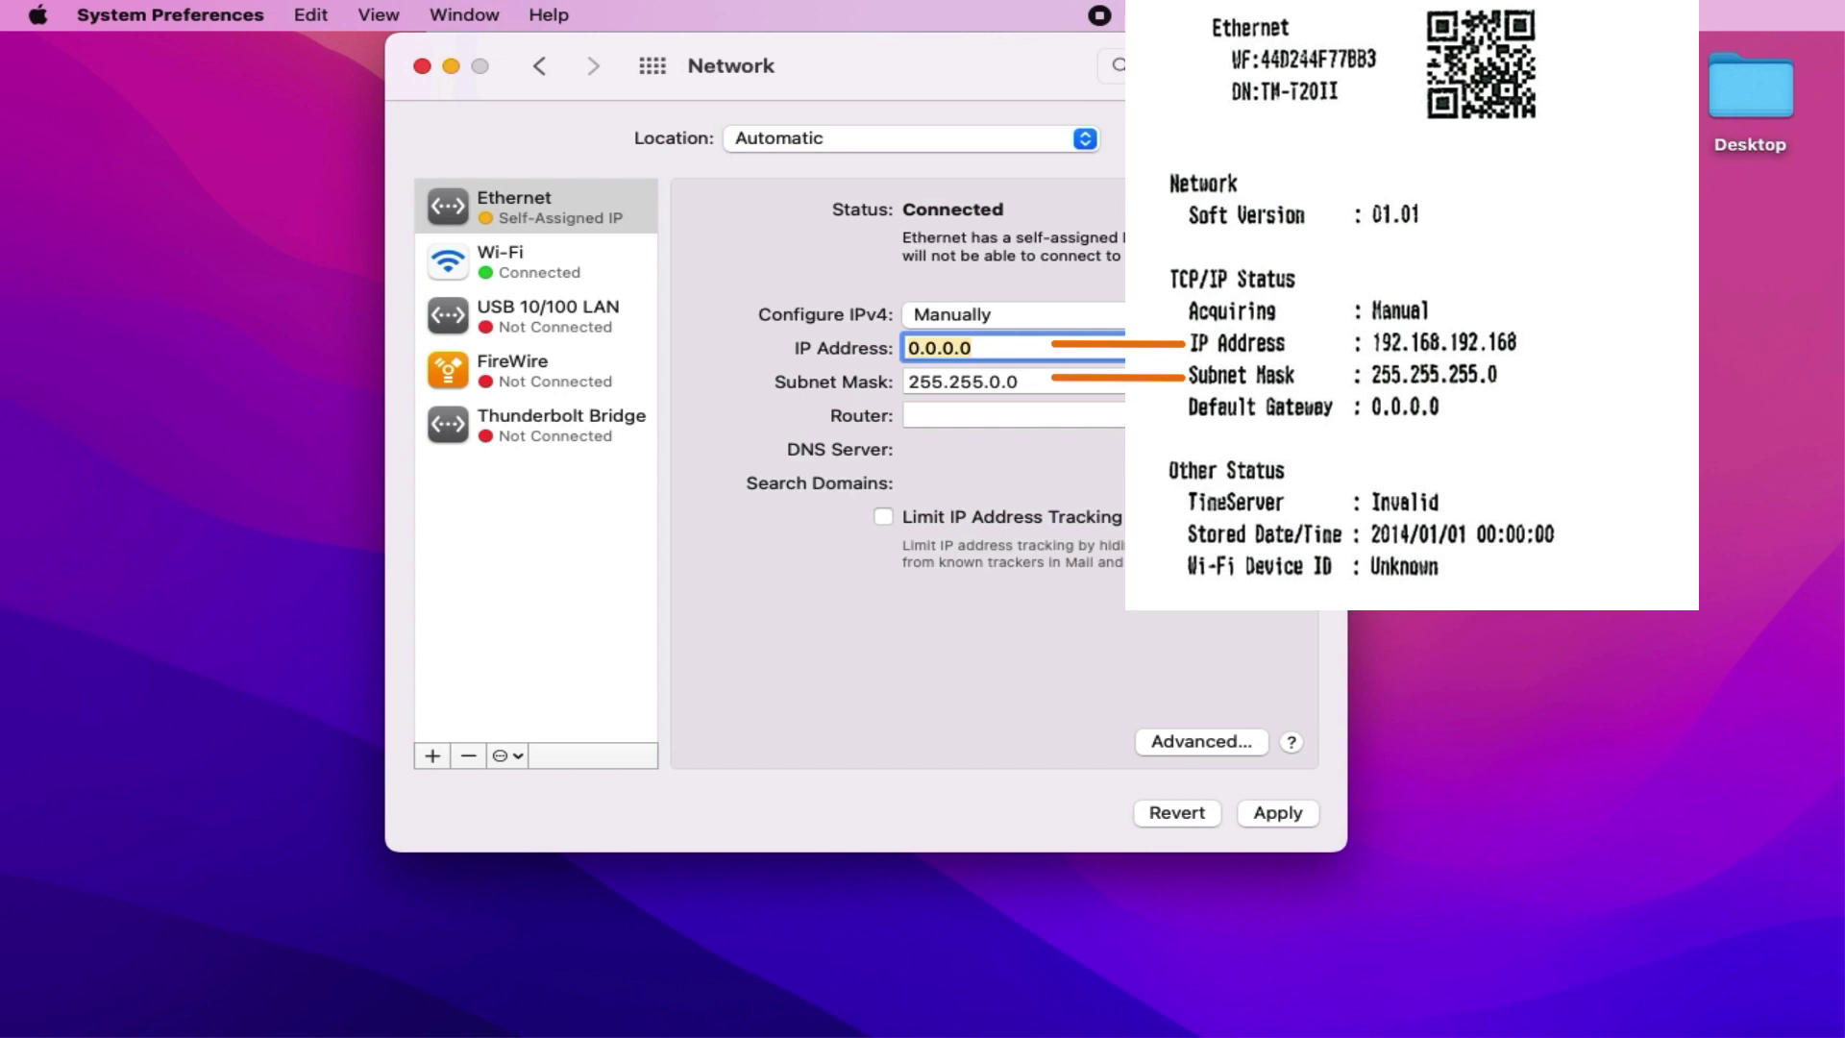
Step: Set Ethernet manually to IP 192.168.192.170 with subnet mask 255.255.255.0 and apply
{"action": "type", "text": "192.168.192"}
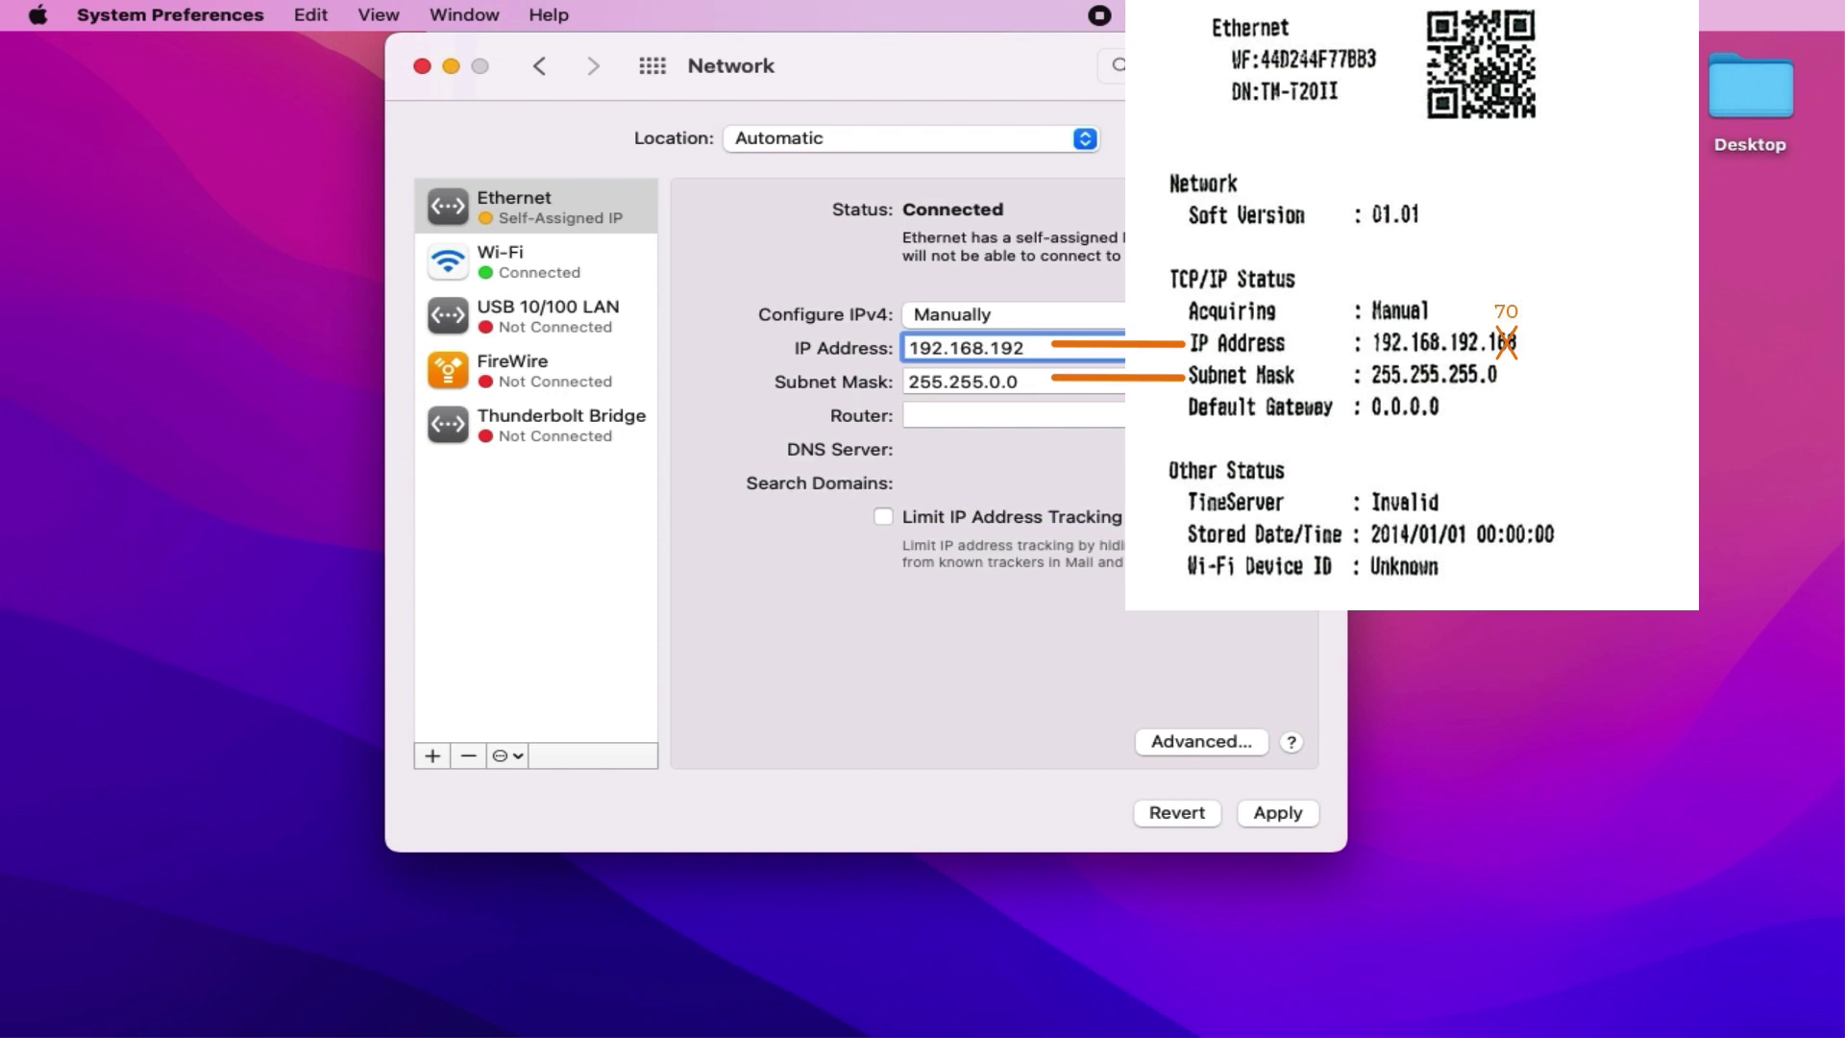
{"action": "type", "text": ".170"}
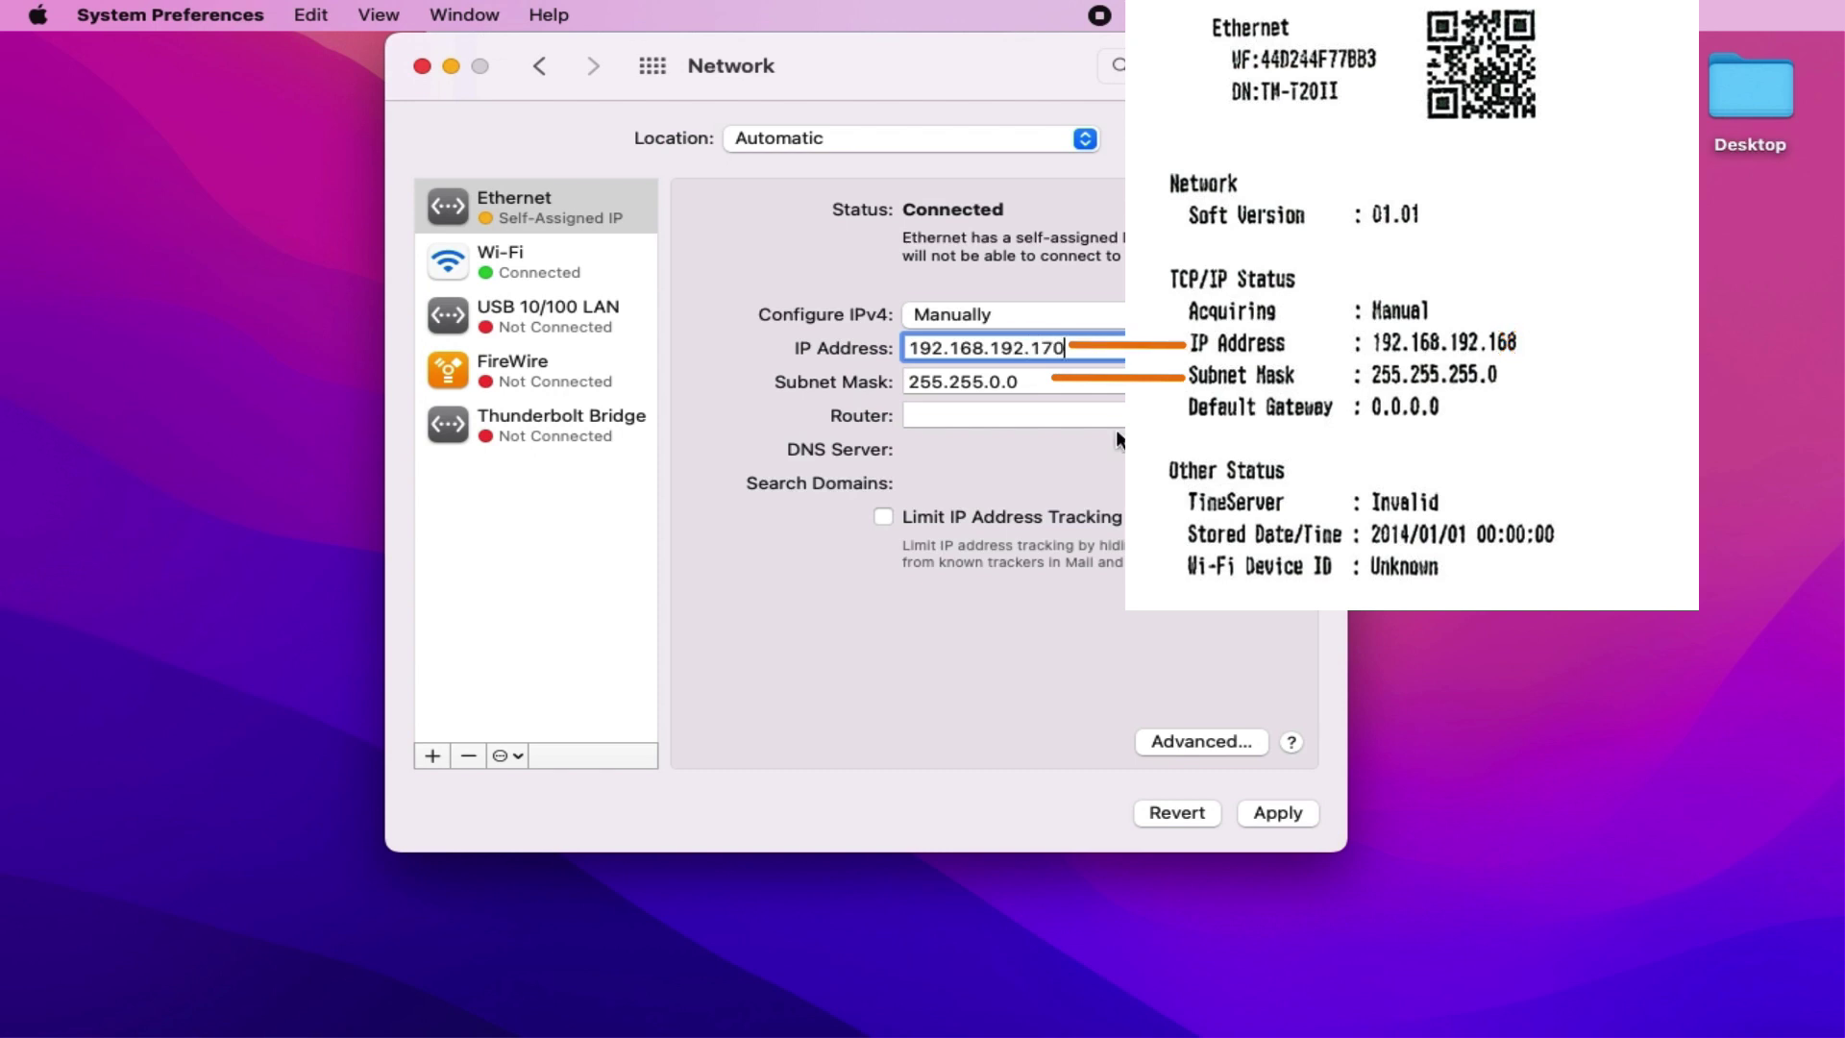
{"action": "left_click", "coordinate": [1085, 382]}
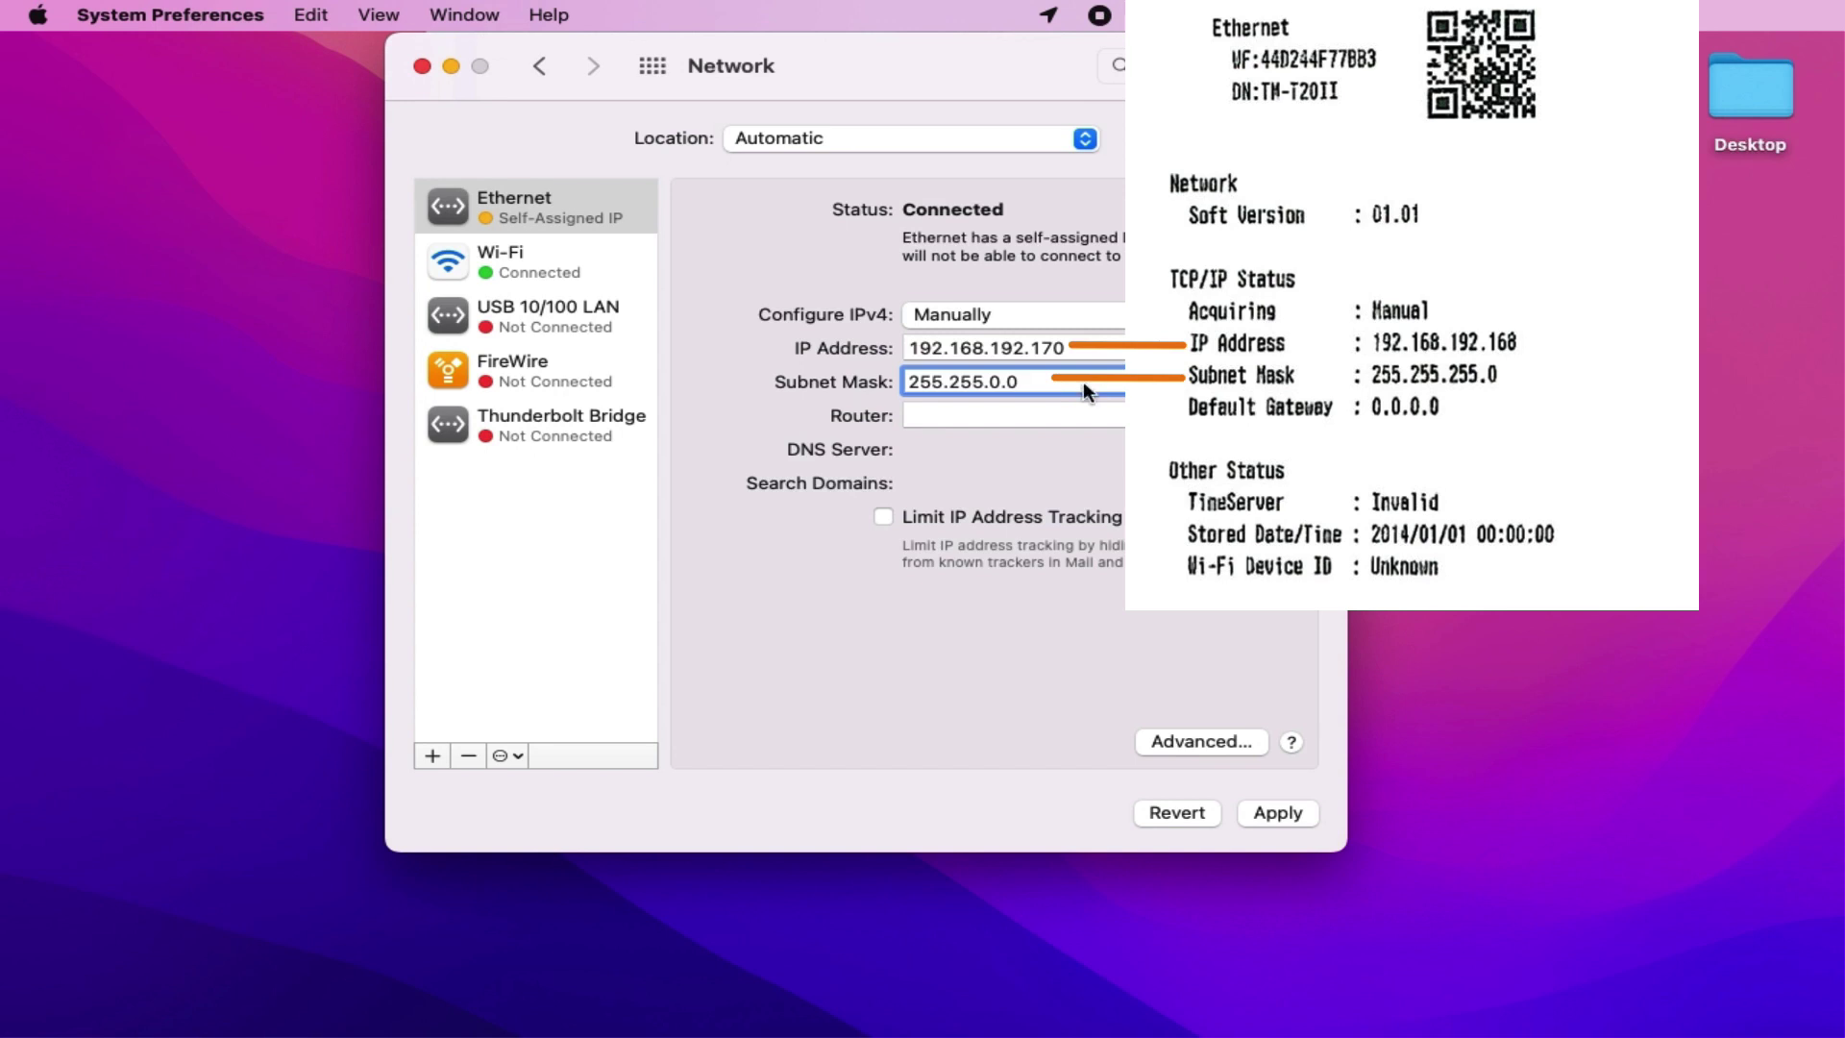
{"action": "double_click", "coordinate": [924, 379]}
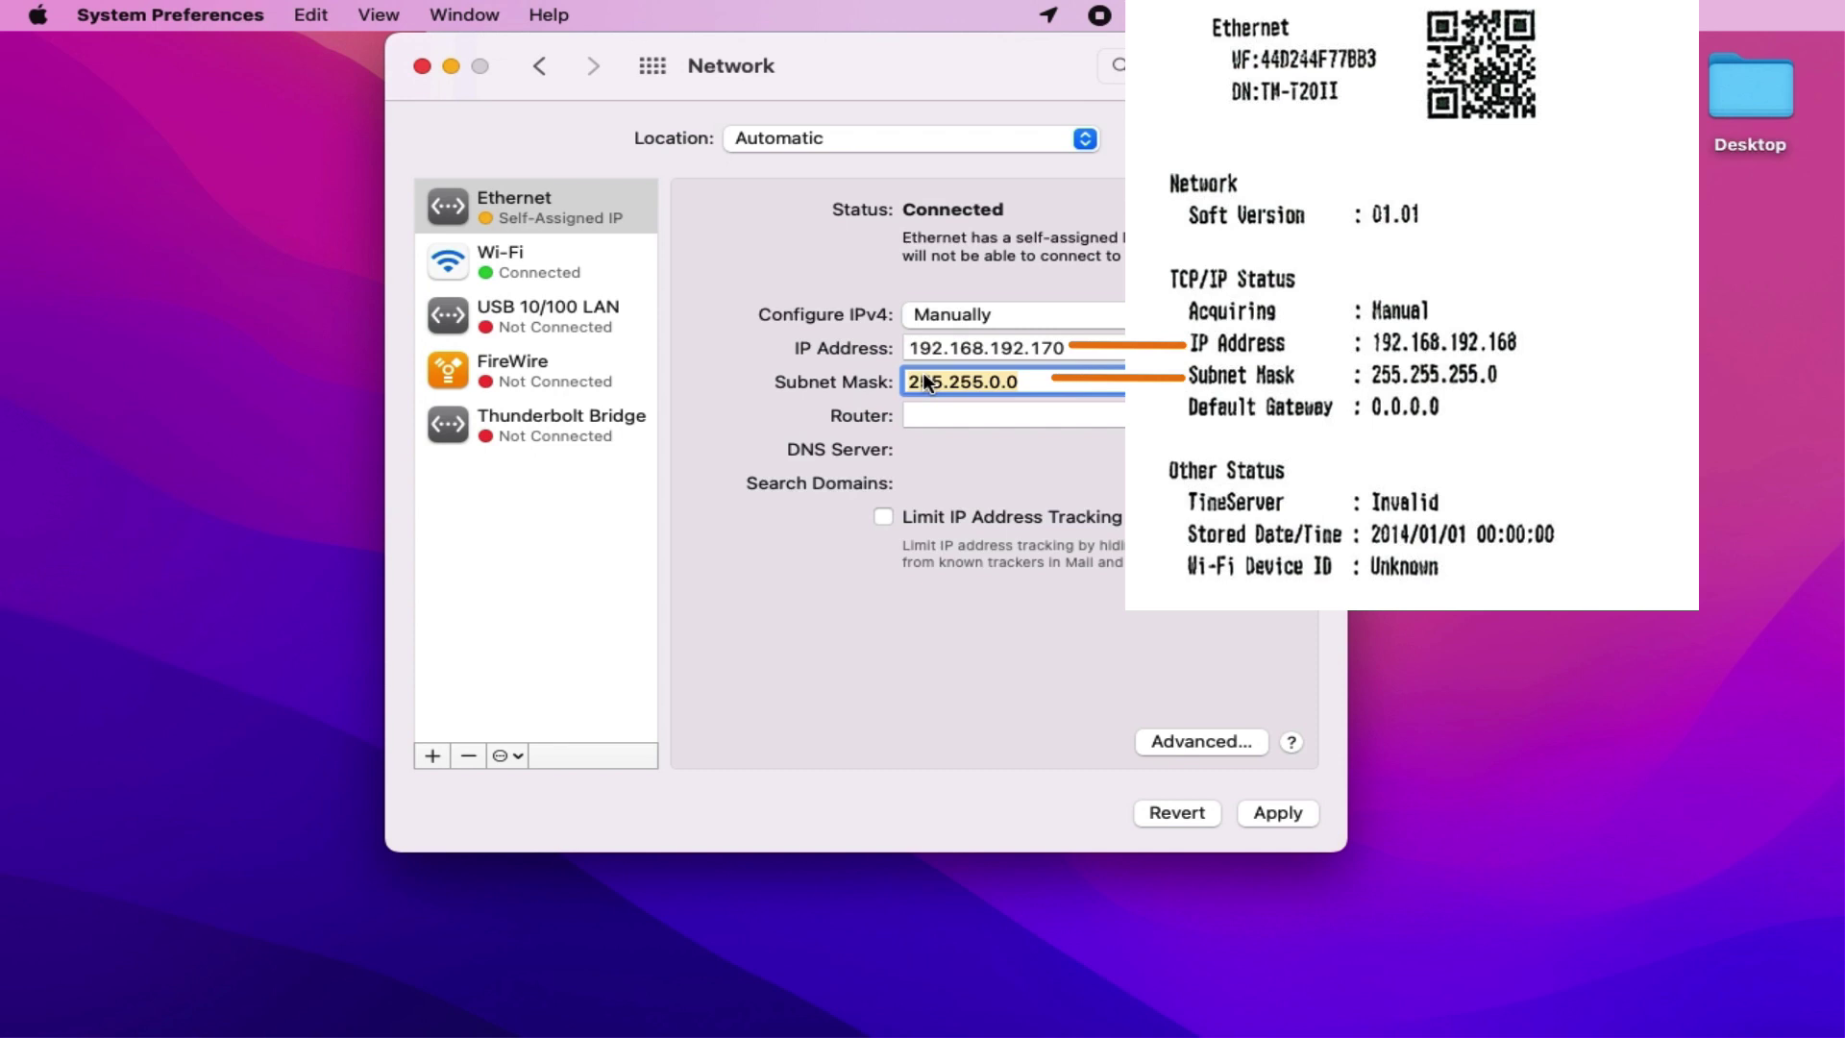
{"action": "type", "text": "2"}
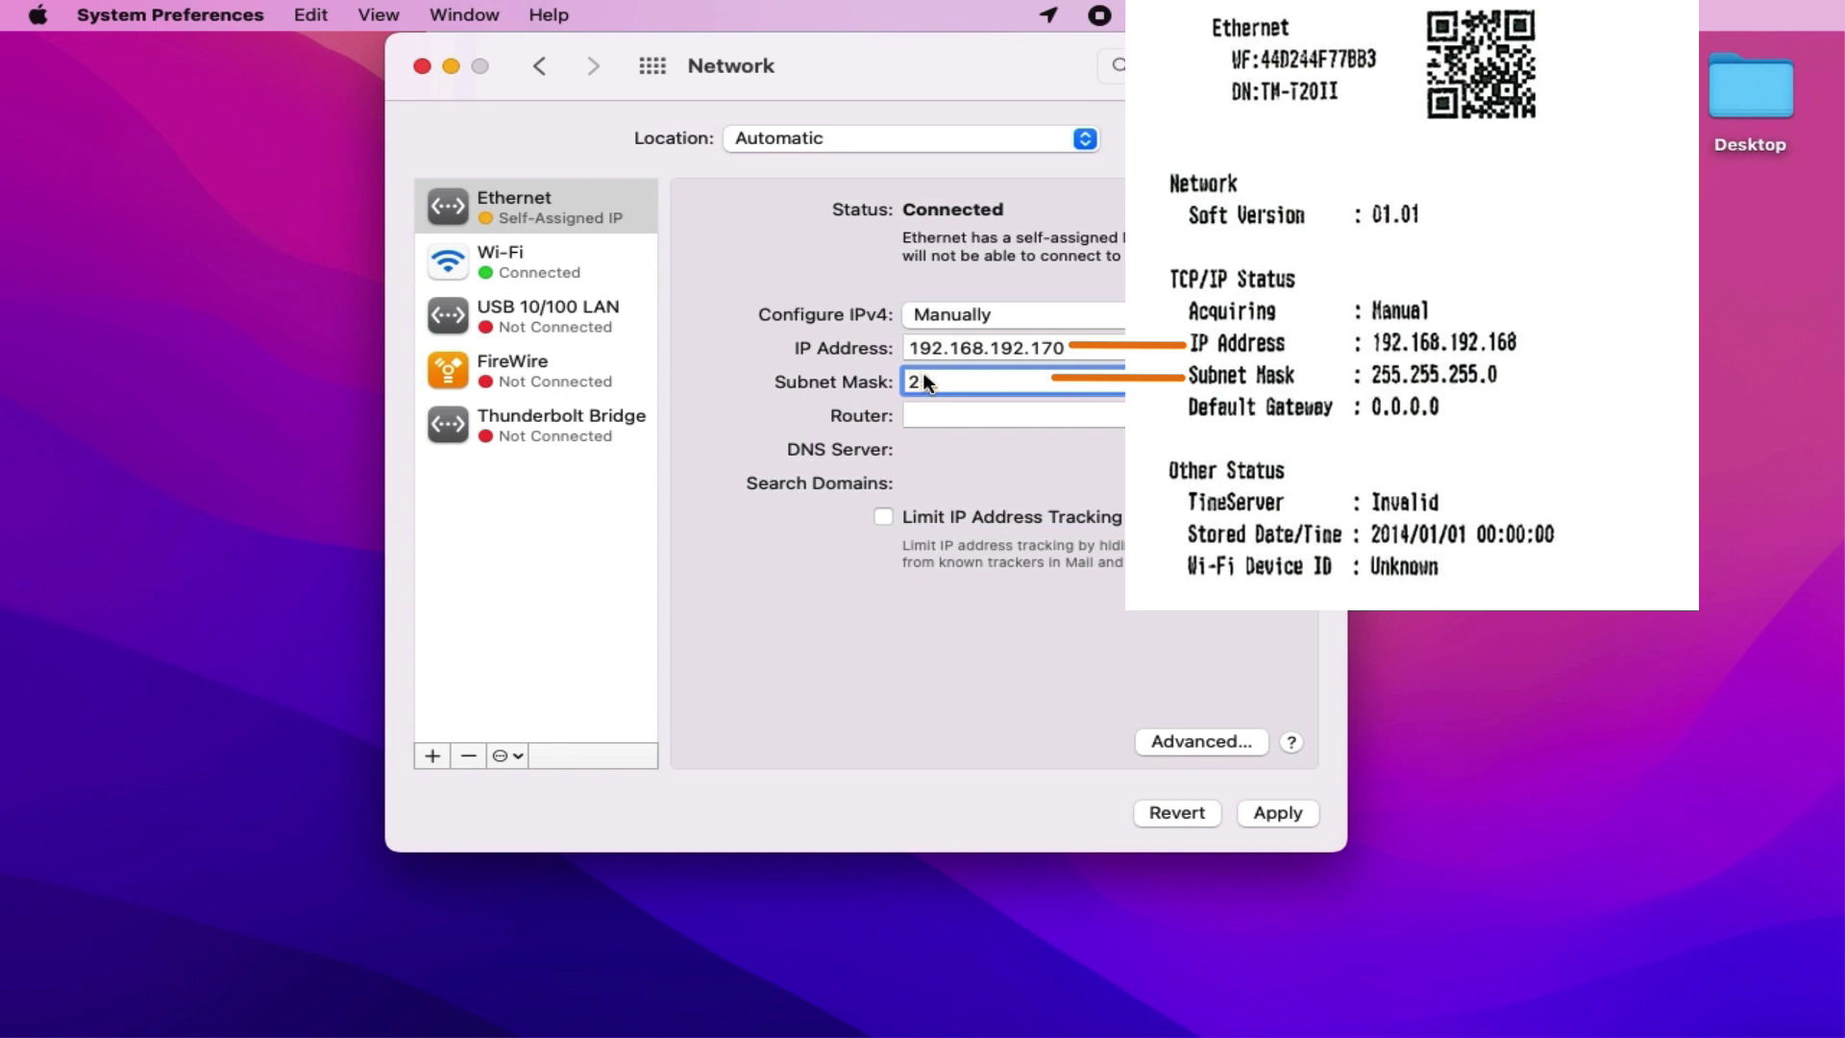
{"action": "type", "text": "55.255.255.0"}
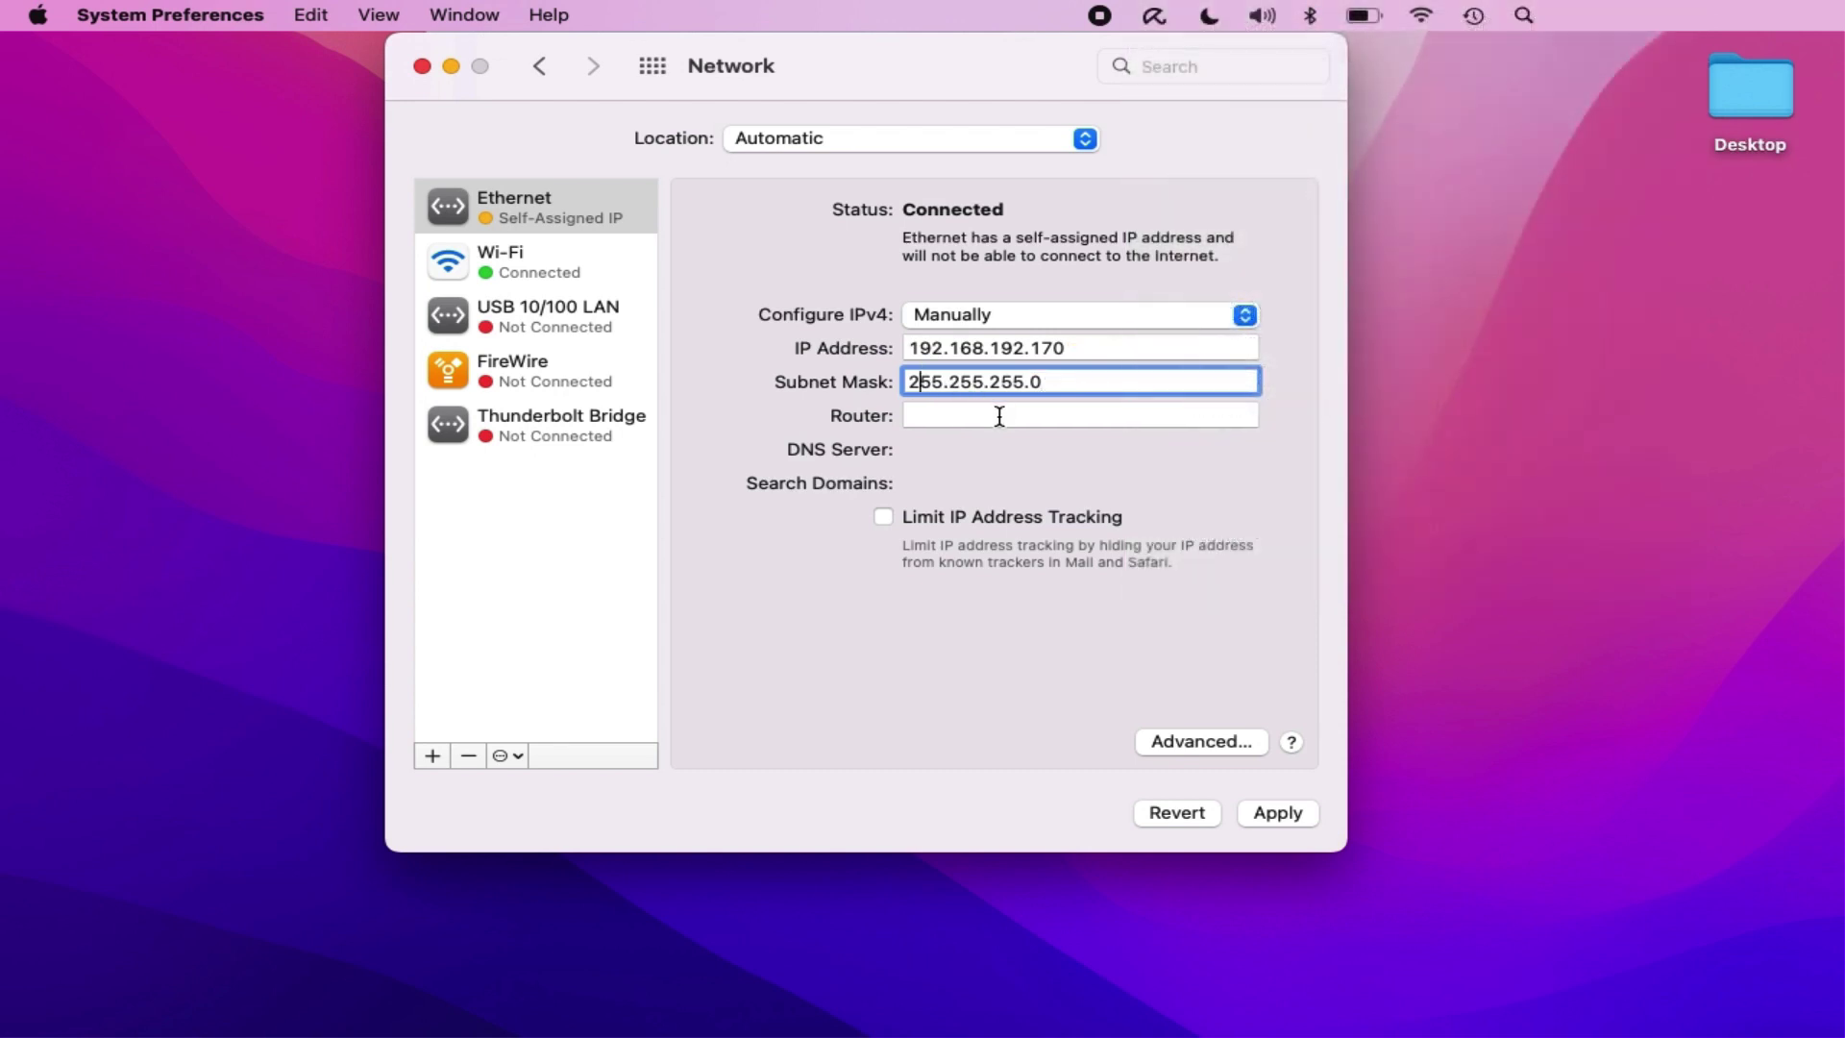
{"action": "left_click", "coordinate": [1301, 813]}
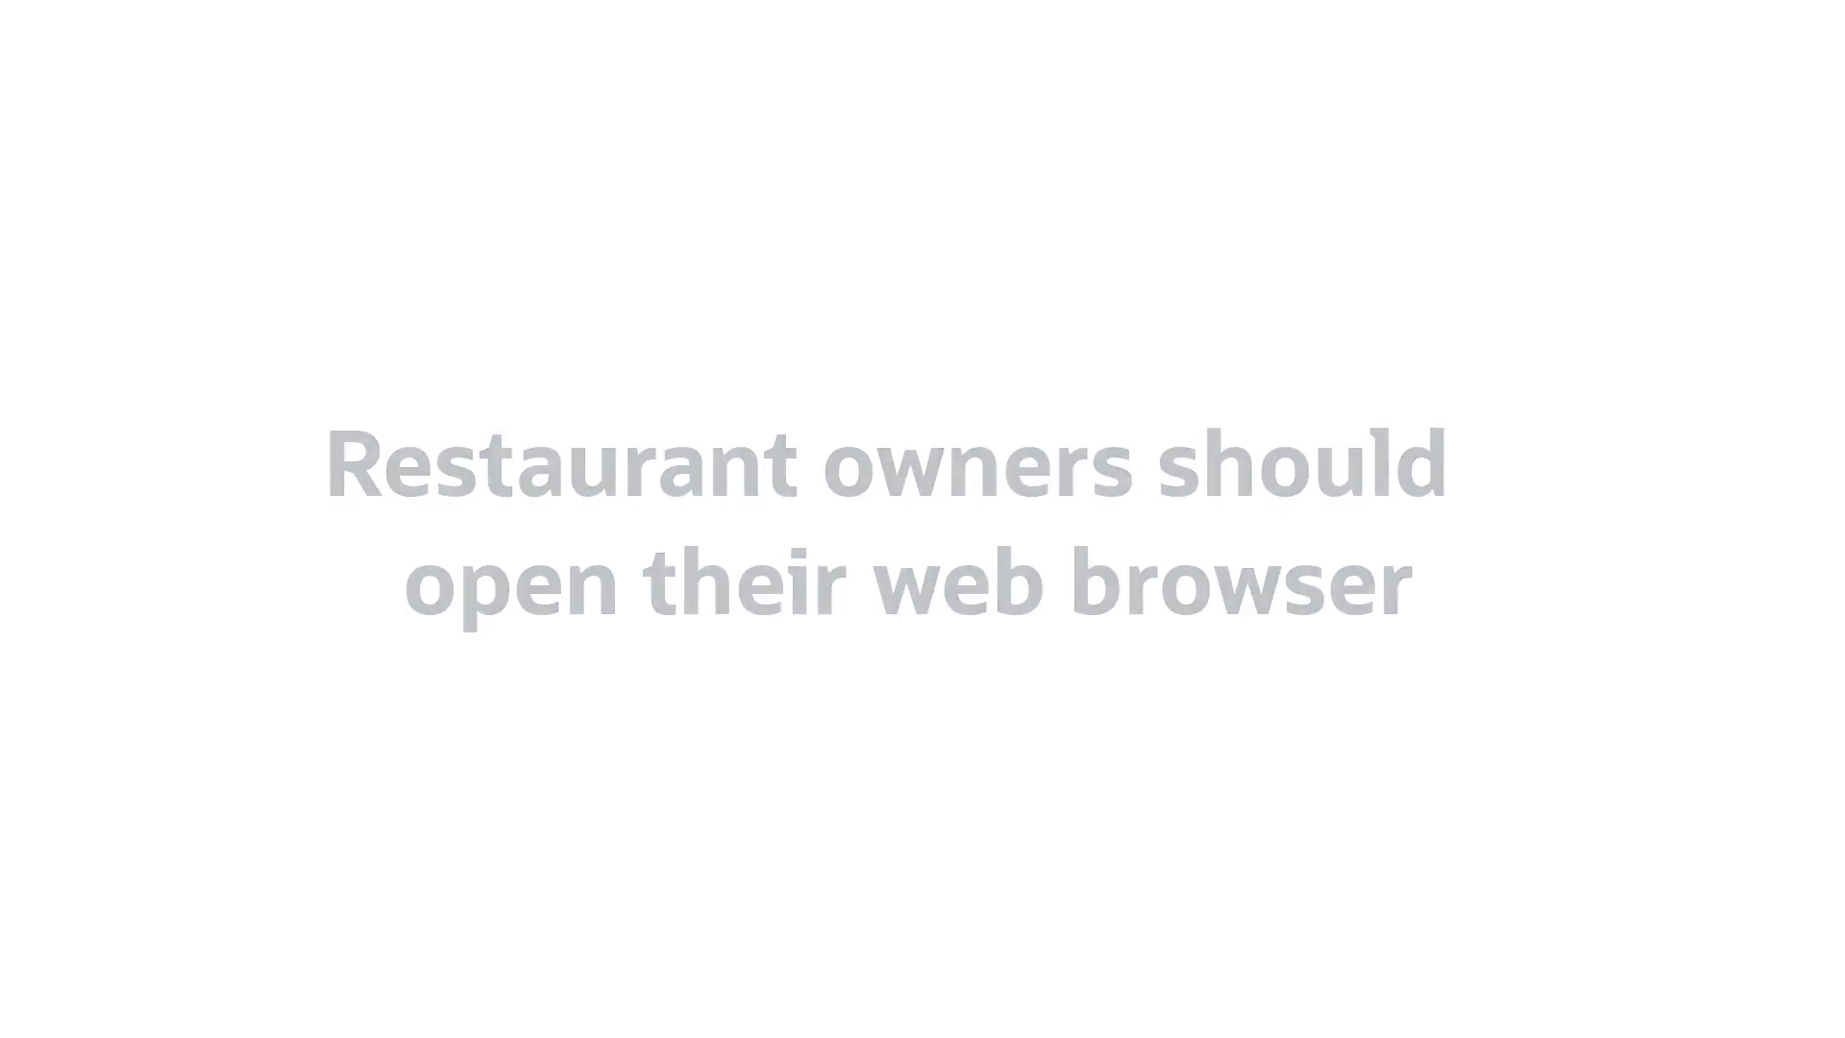
Step: Launch Google Chrome from a Spotlight search for 'chro'
{"action": "key", "text": "super+space"}
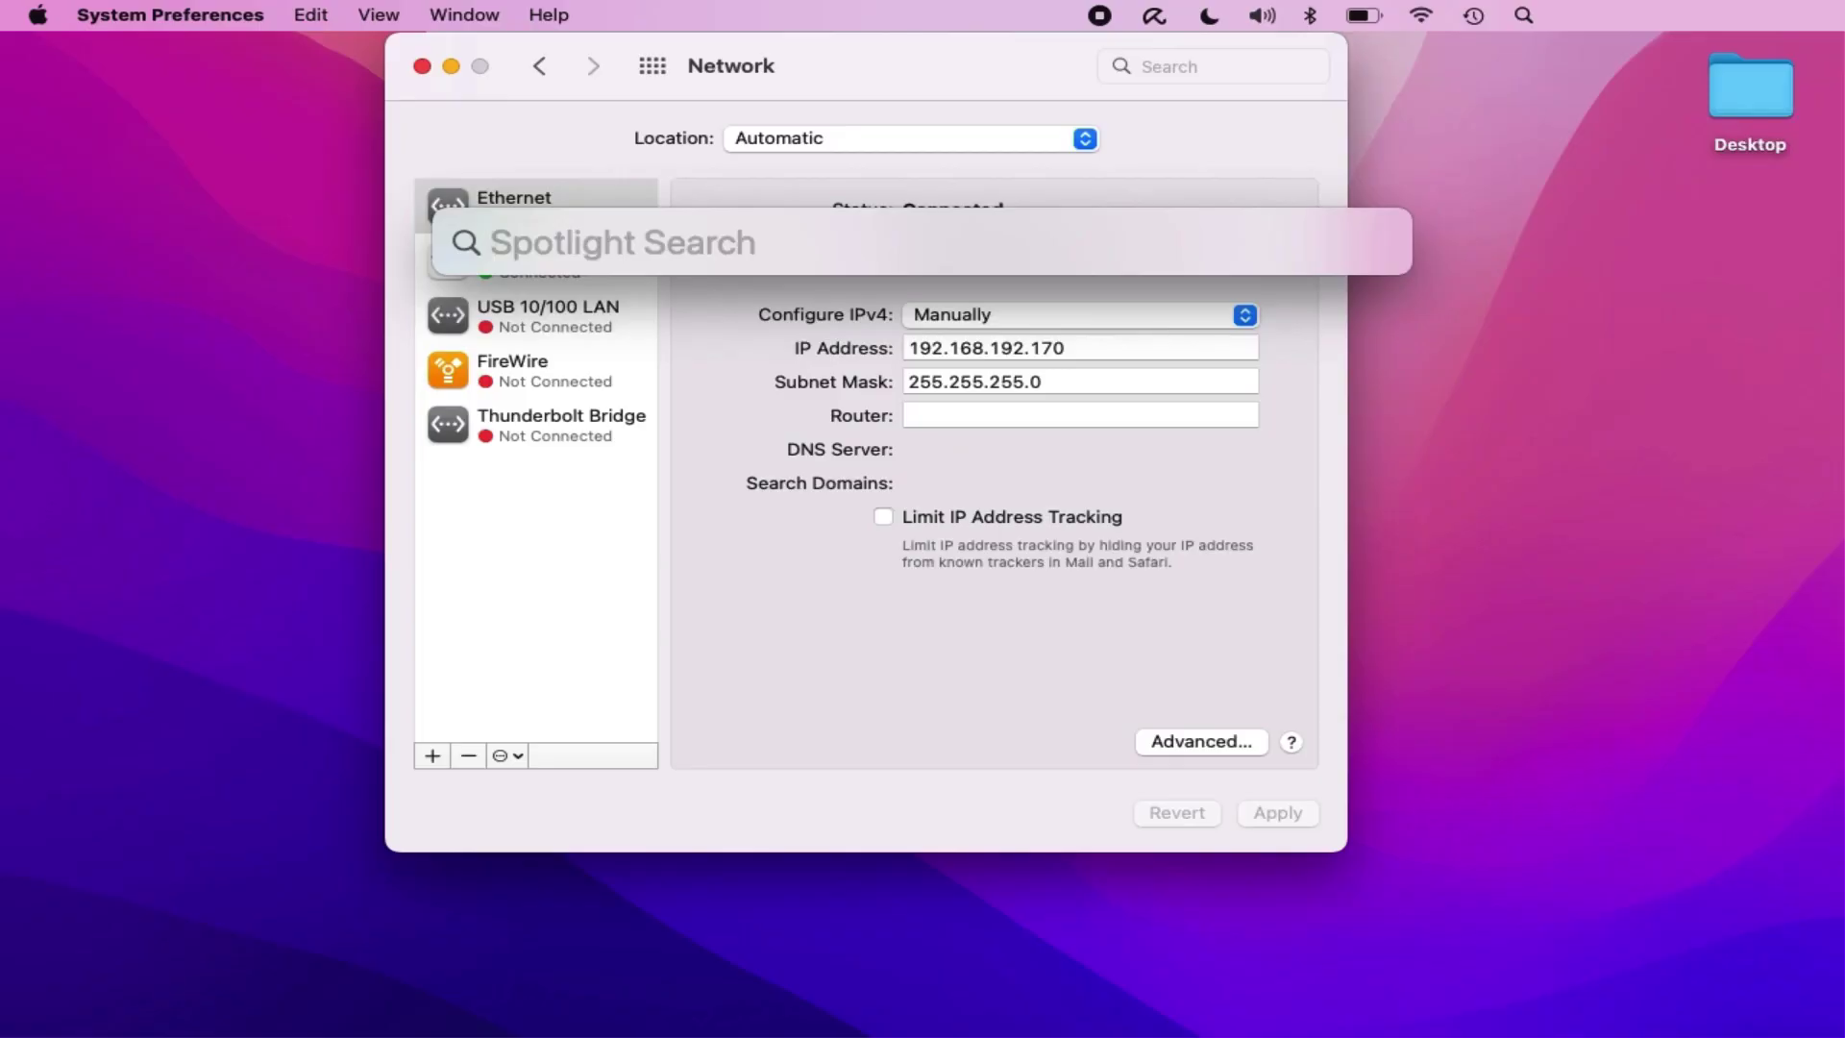
{"action": "type", "text": "chro"}
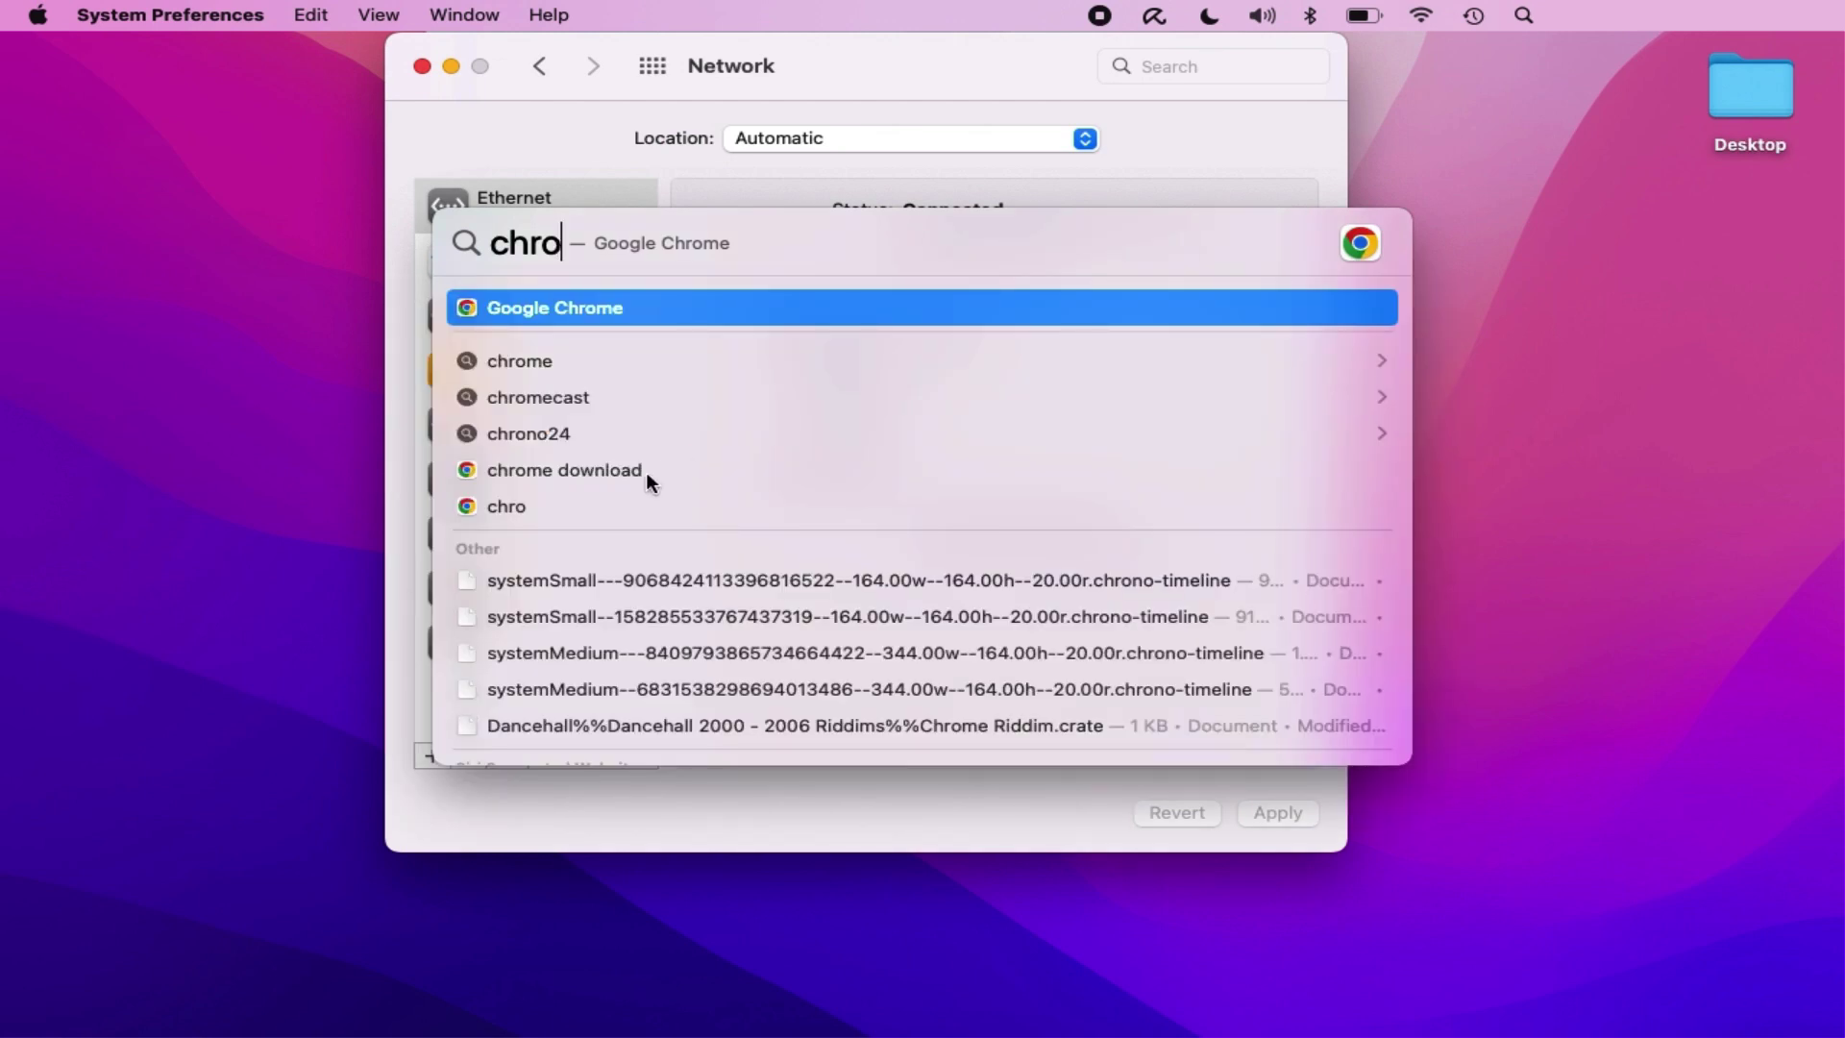
{"action": "left_click", "coordinate": [620, 301]}
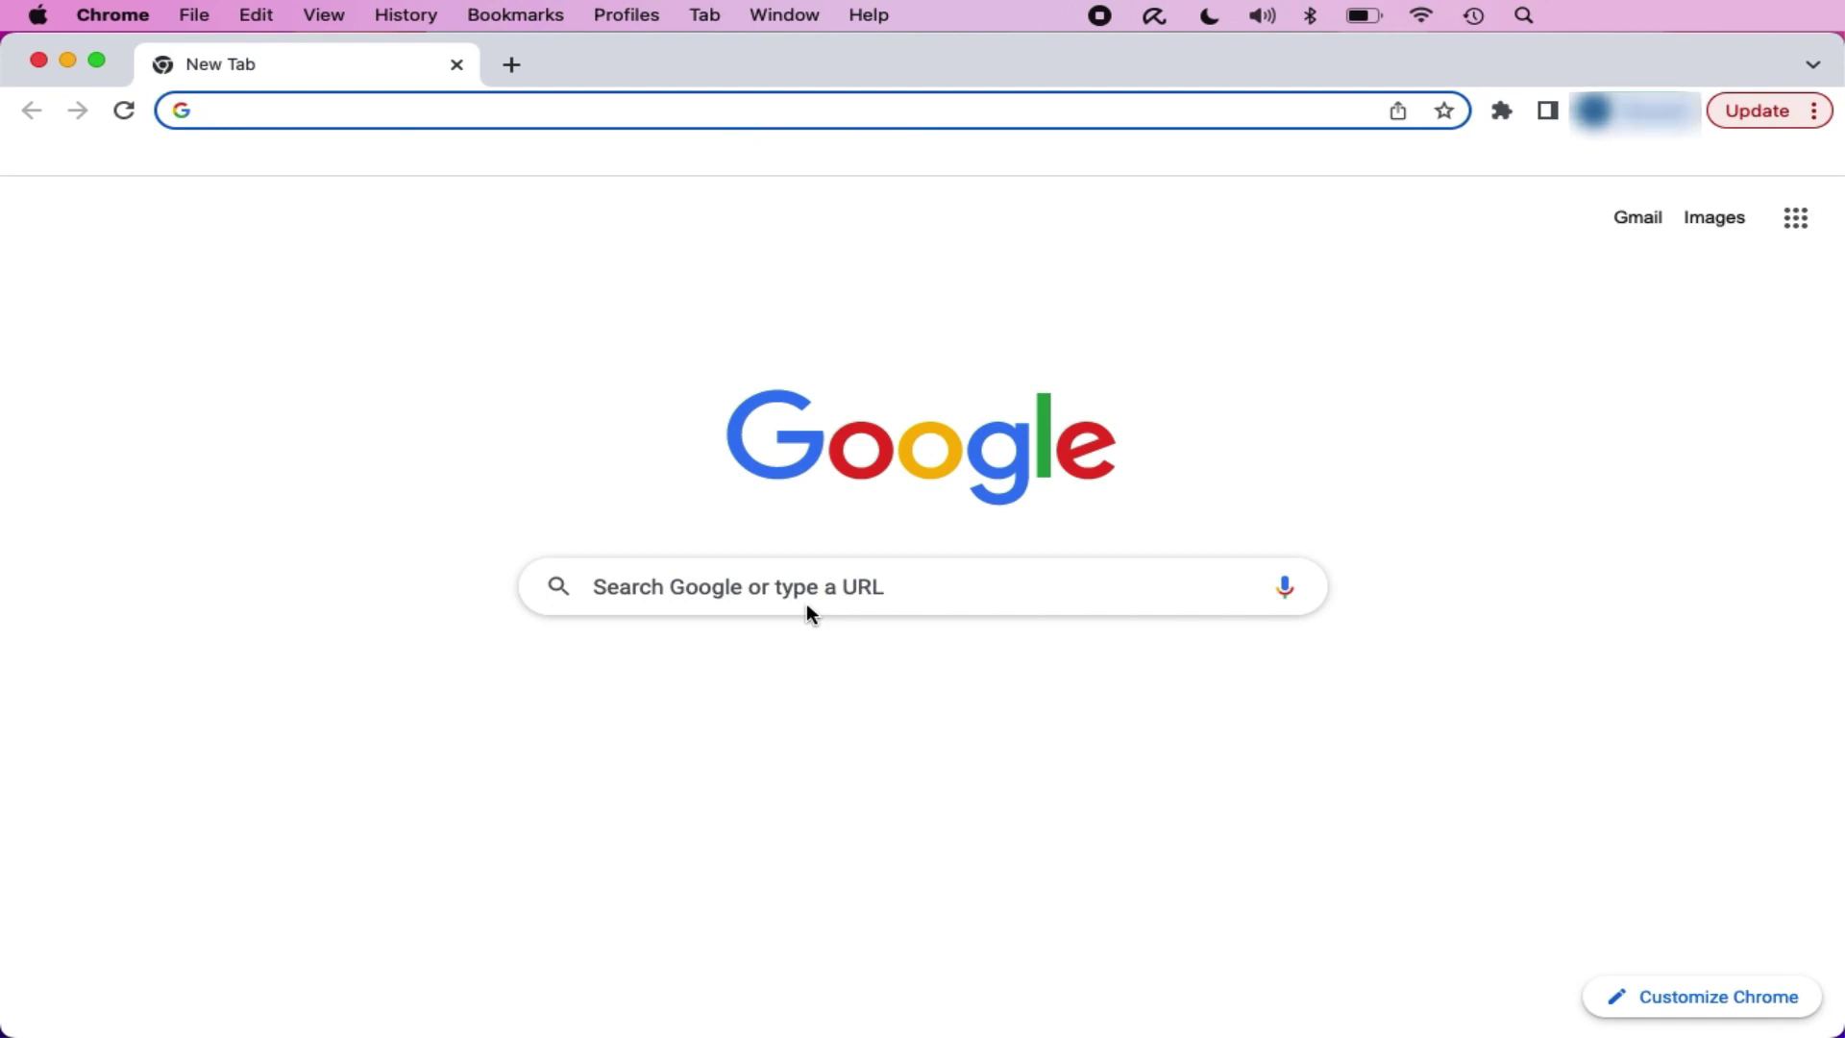
Step: Navigate Chrome to 192.168.192.168, reaching the 'connection is not private' warning
{"action": "left_click", "coordinate": [823, 109]}
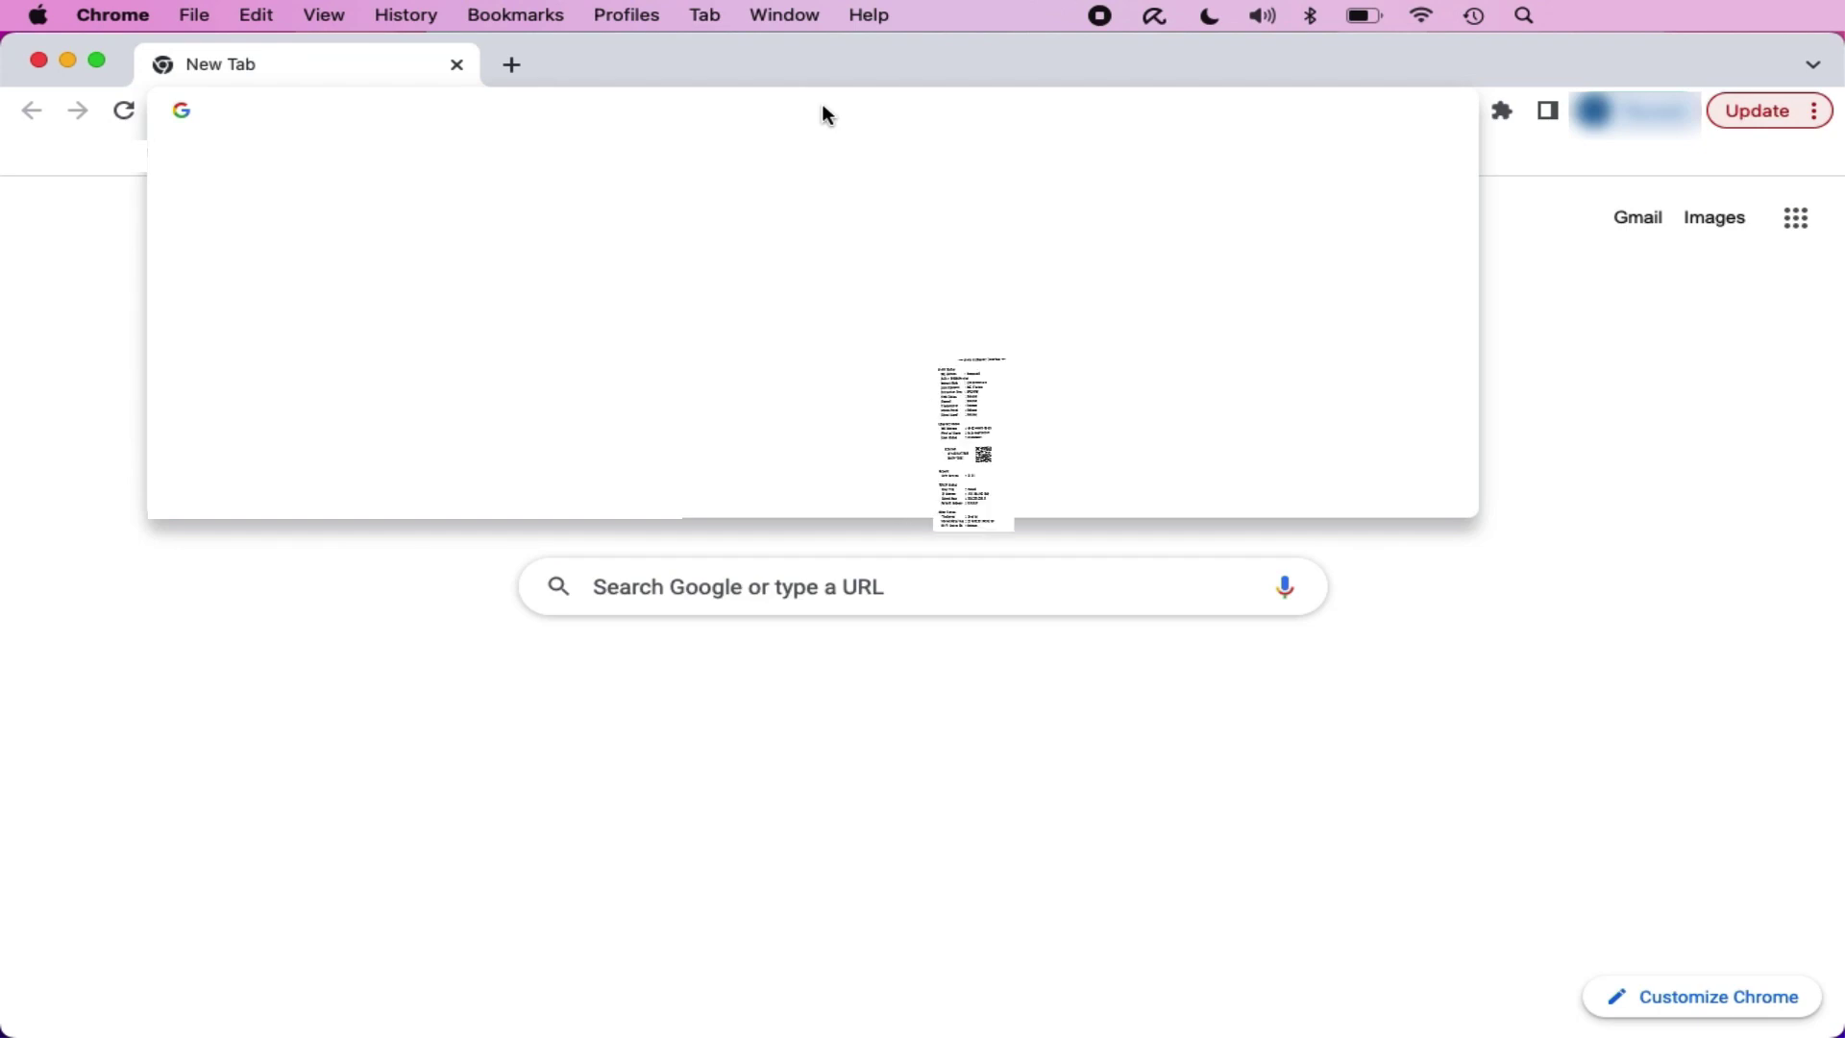
{"action": "type", "text": "1"}
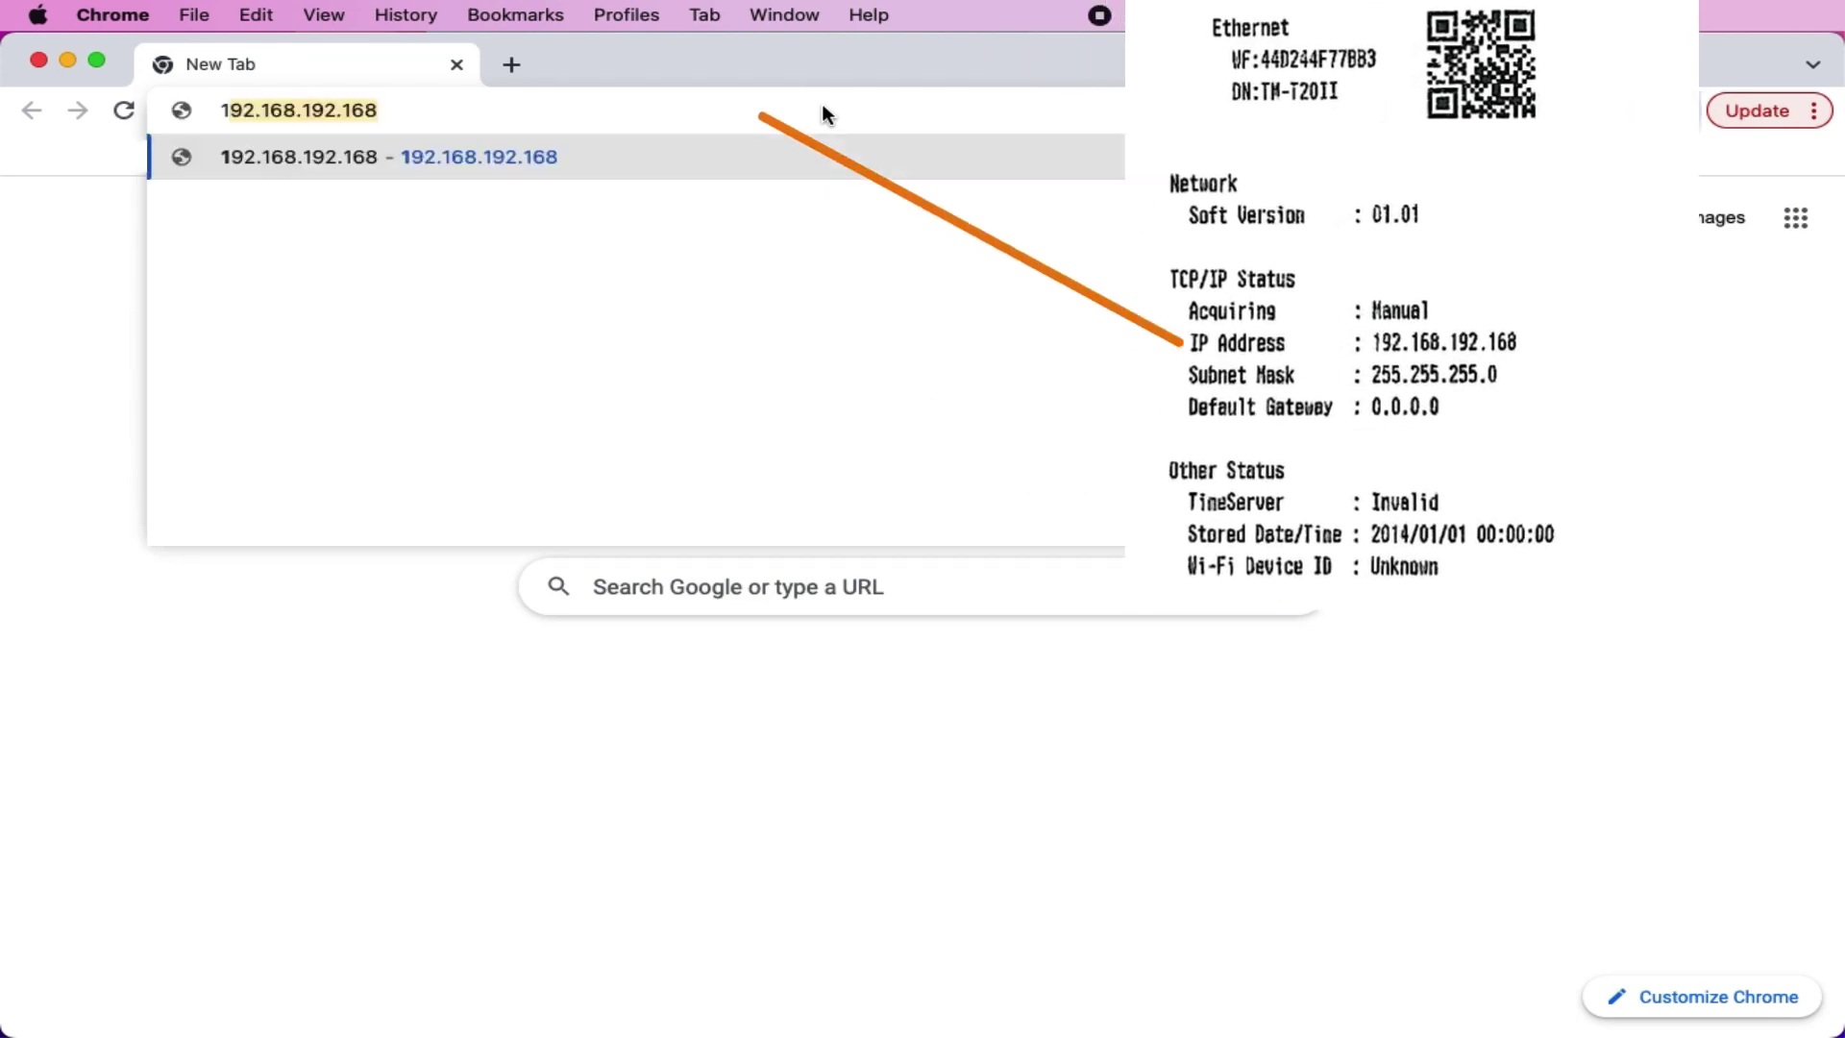
{"action": "type", "text": "9"}
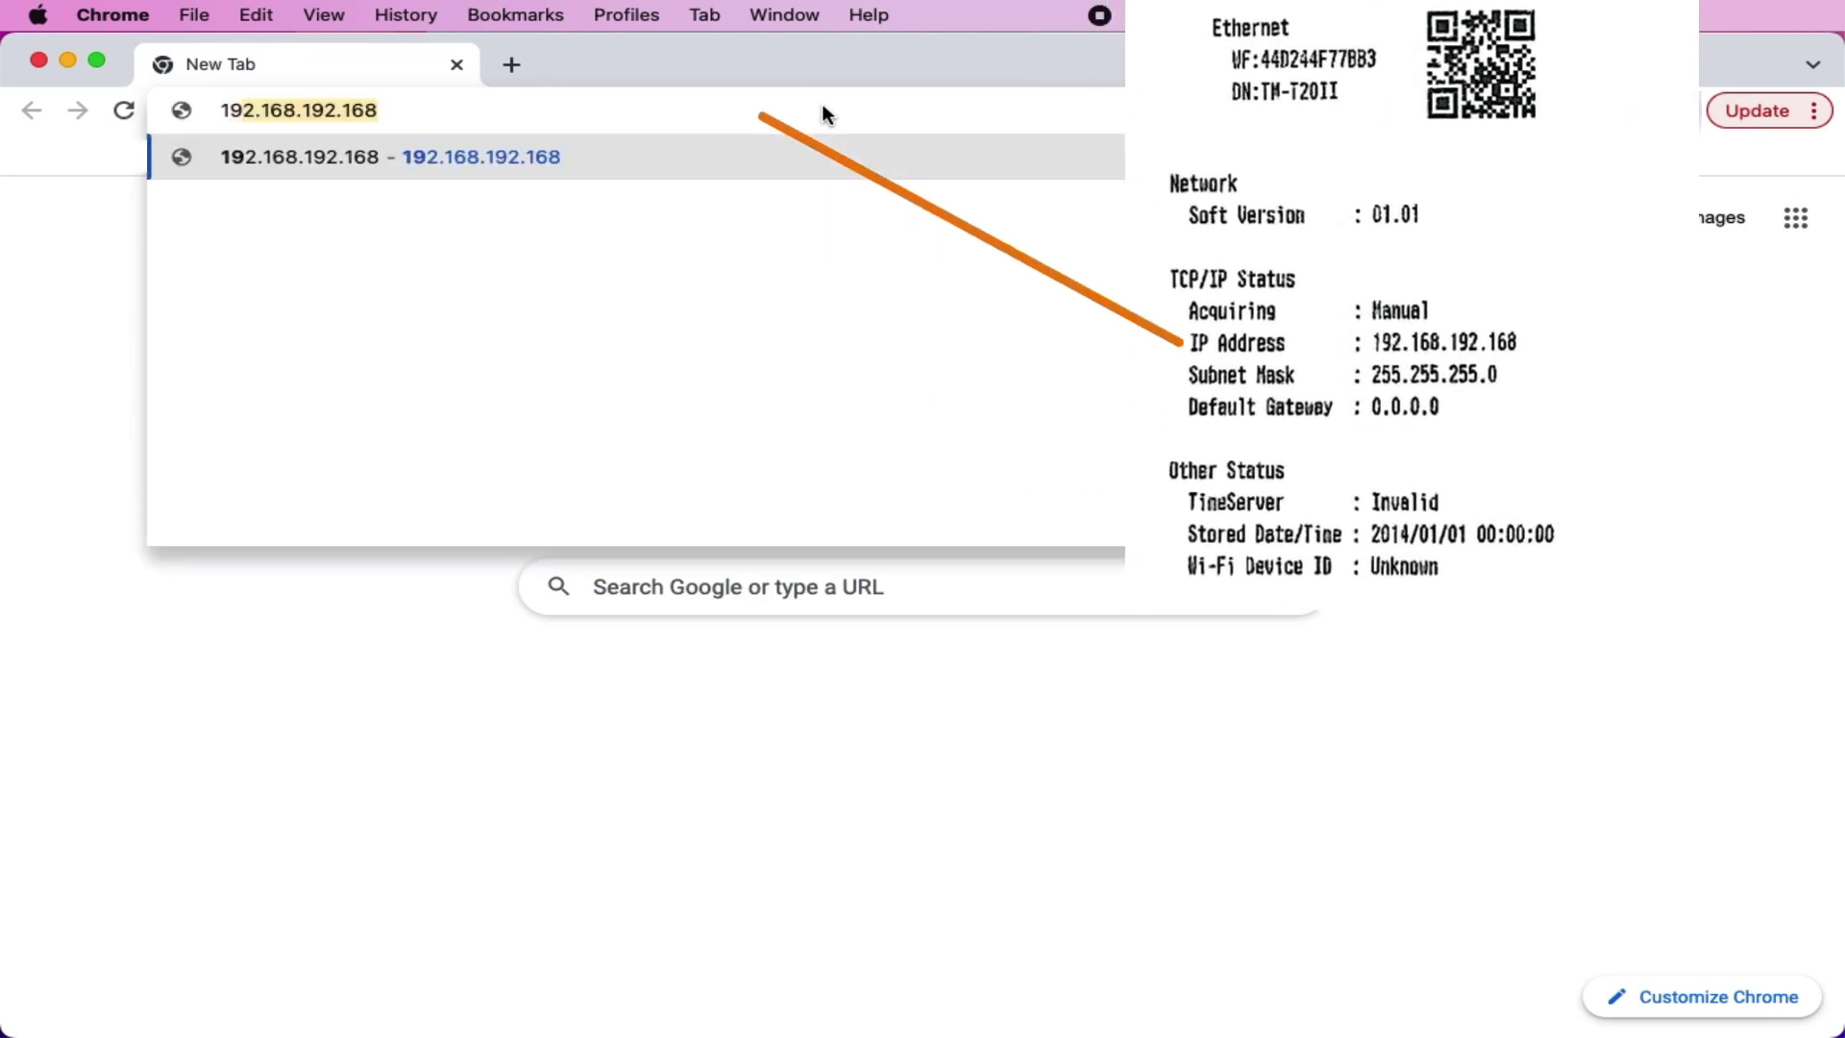
{"action": "type", "text": "2"}
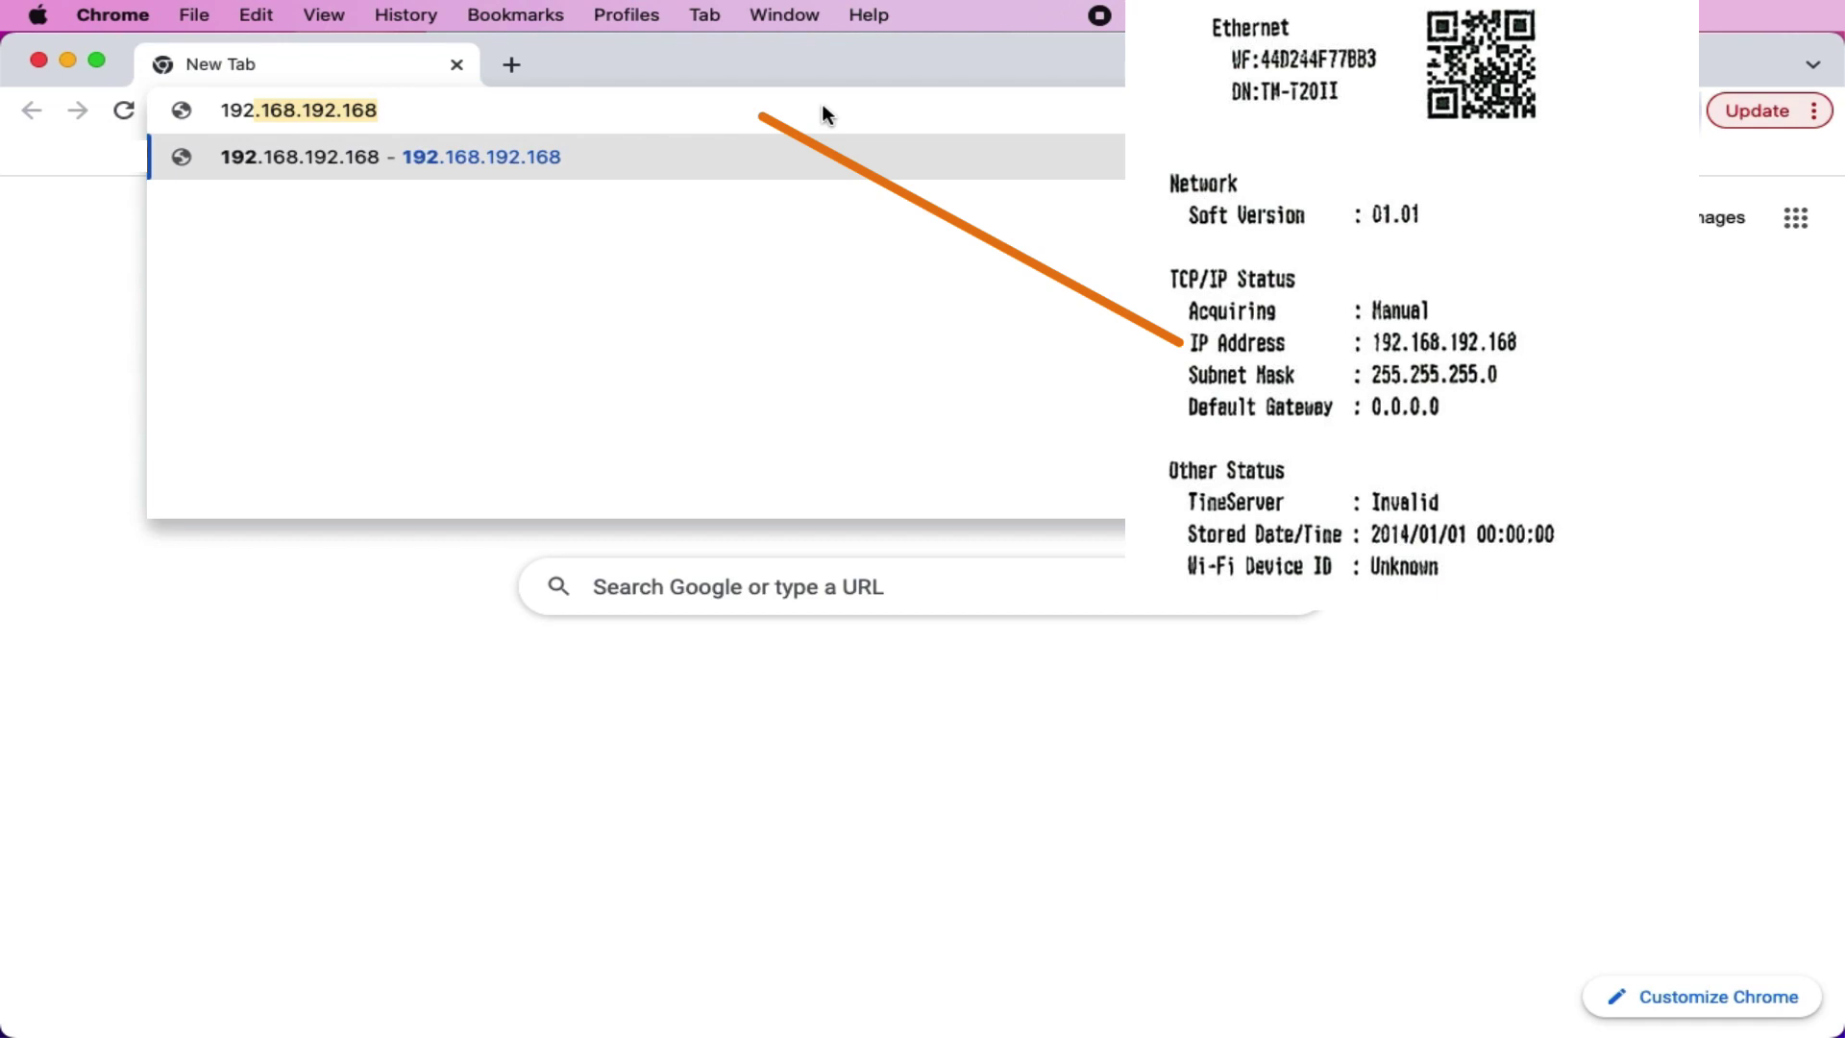
{"action": "type", "text": ".1"}
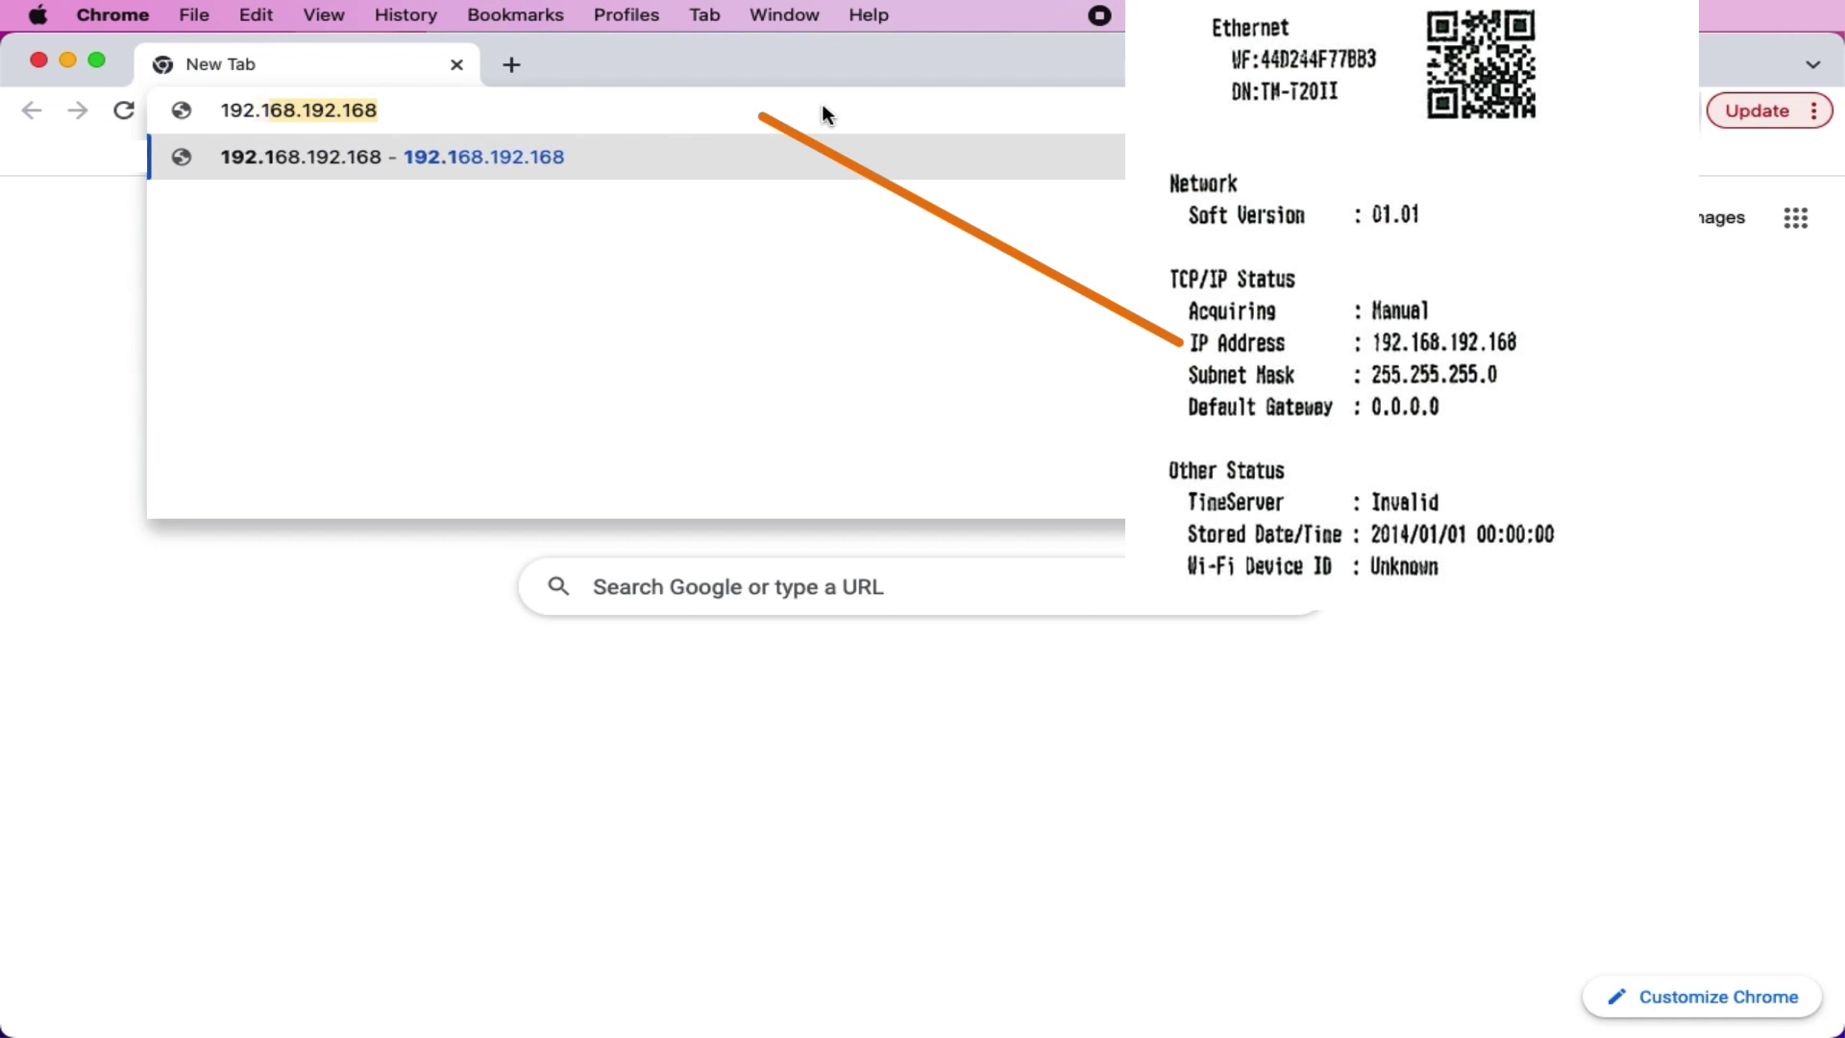
{"action": "type", "text": "68"}
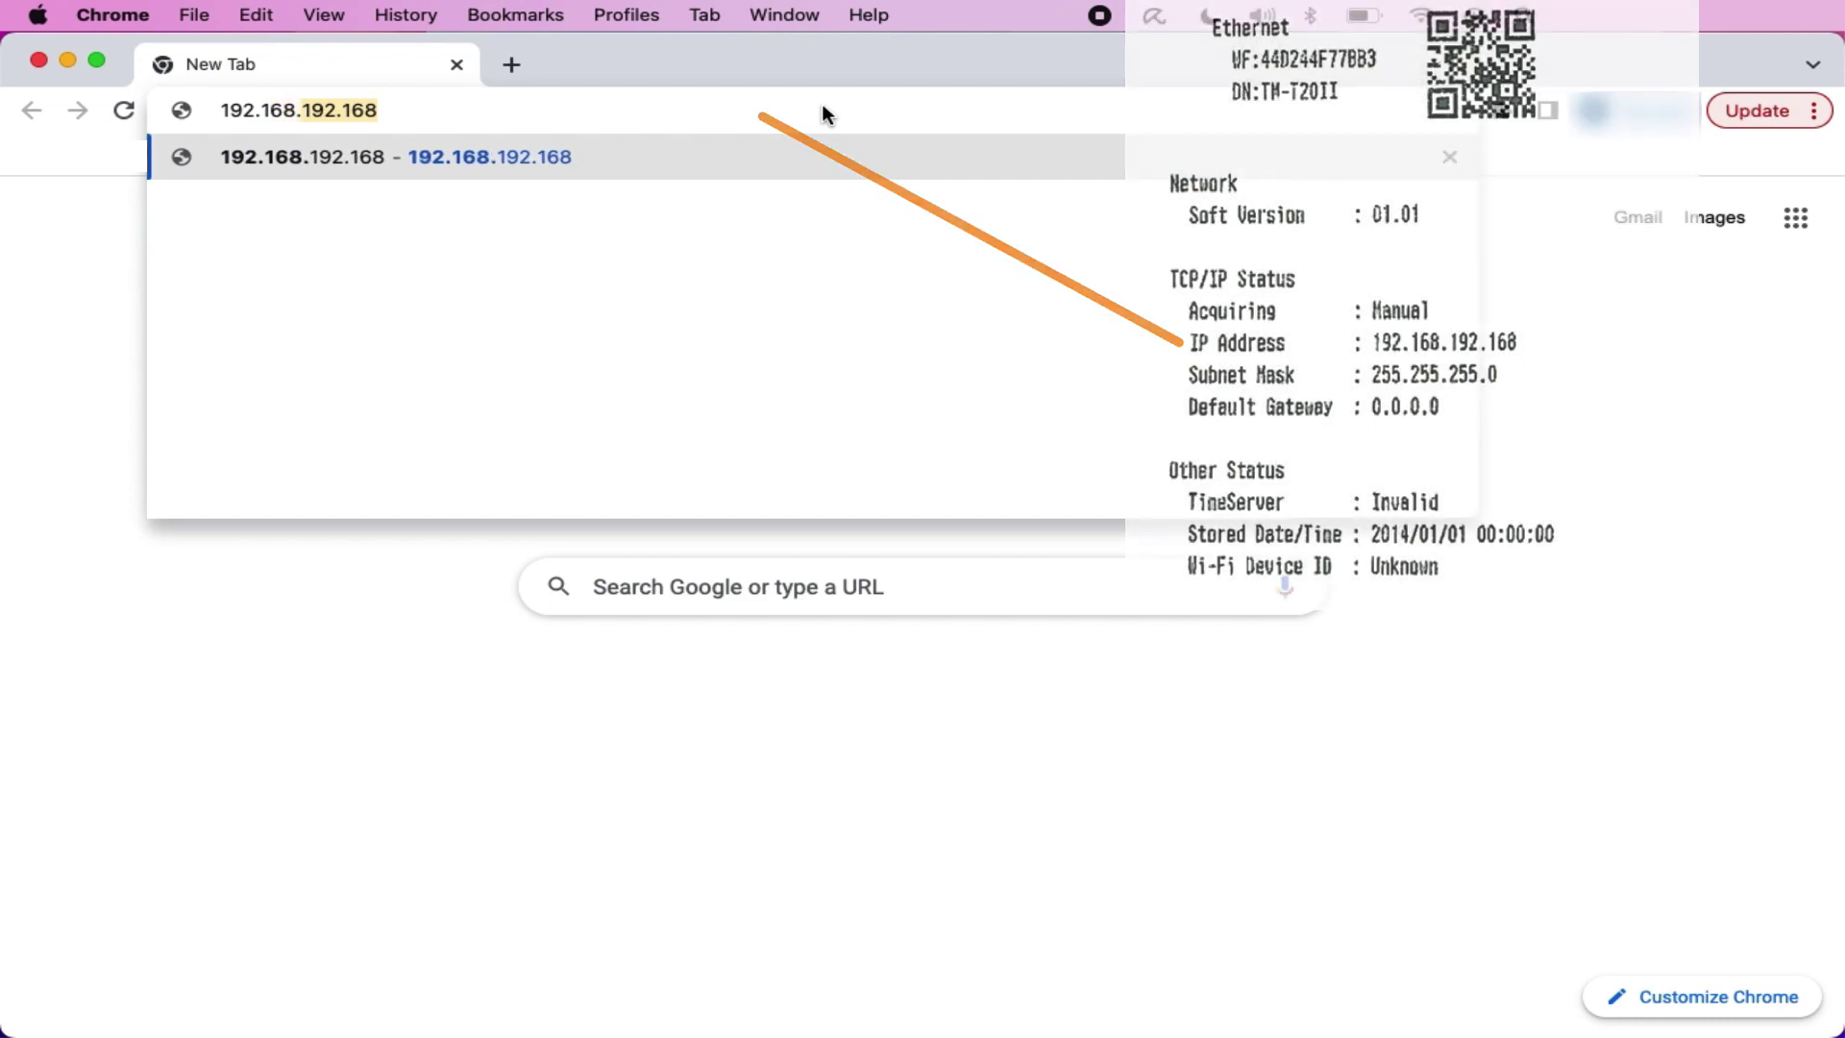
{"action": "type", "text": ".19"}
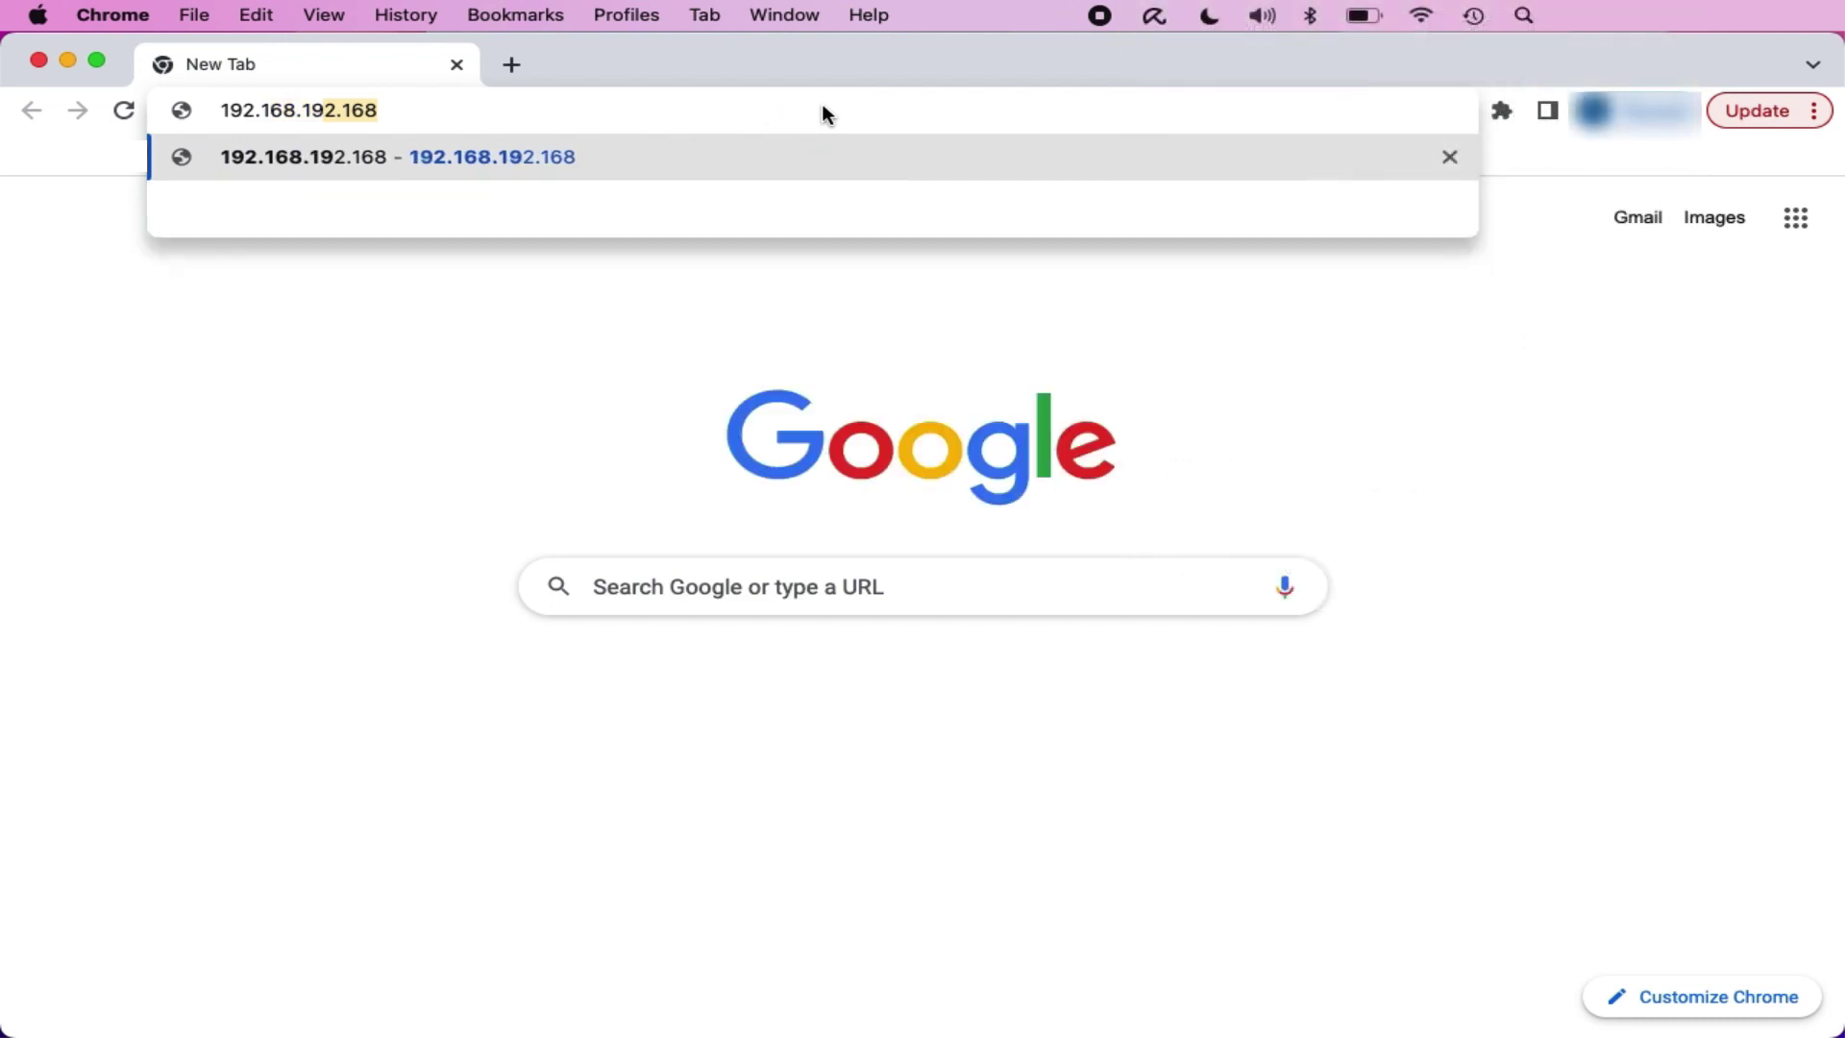
{"action": "type", "text": "2.1"}
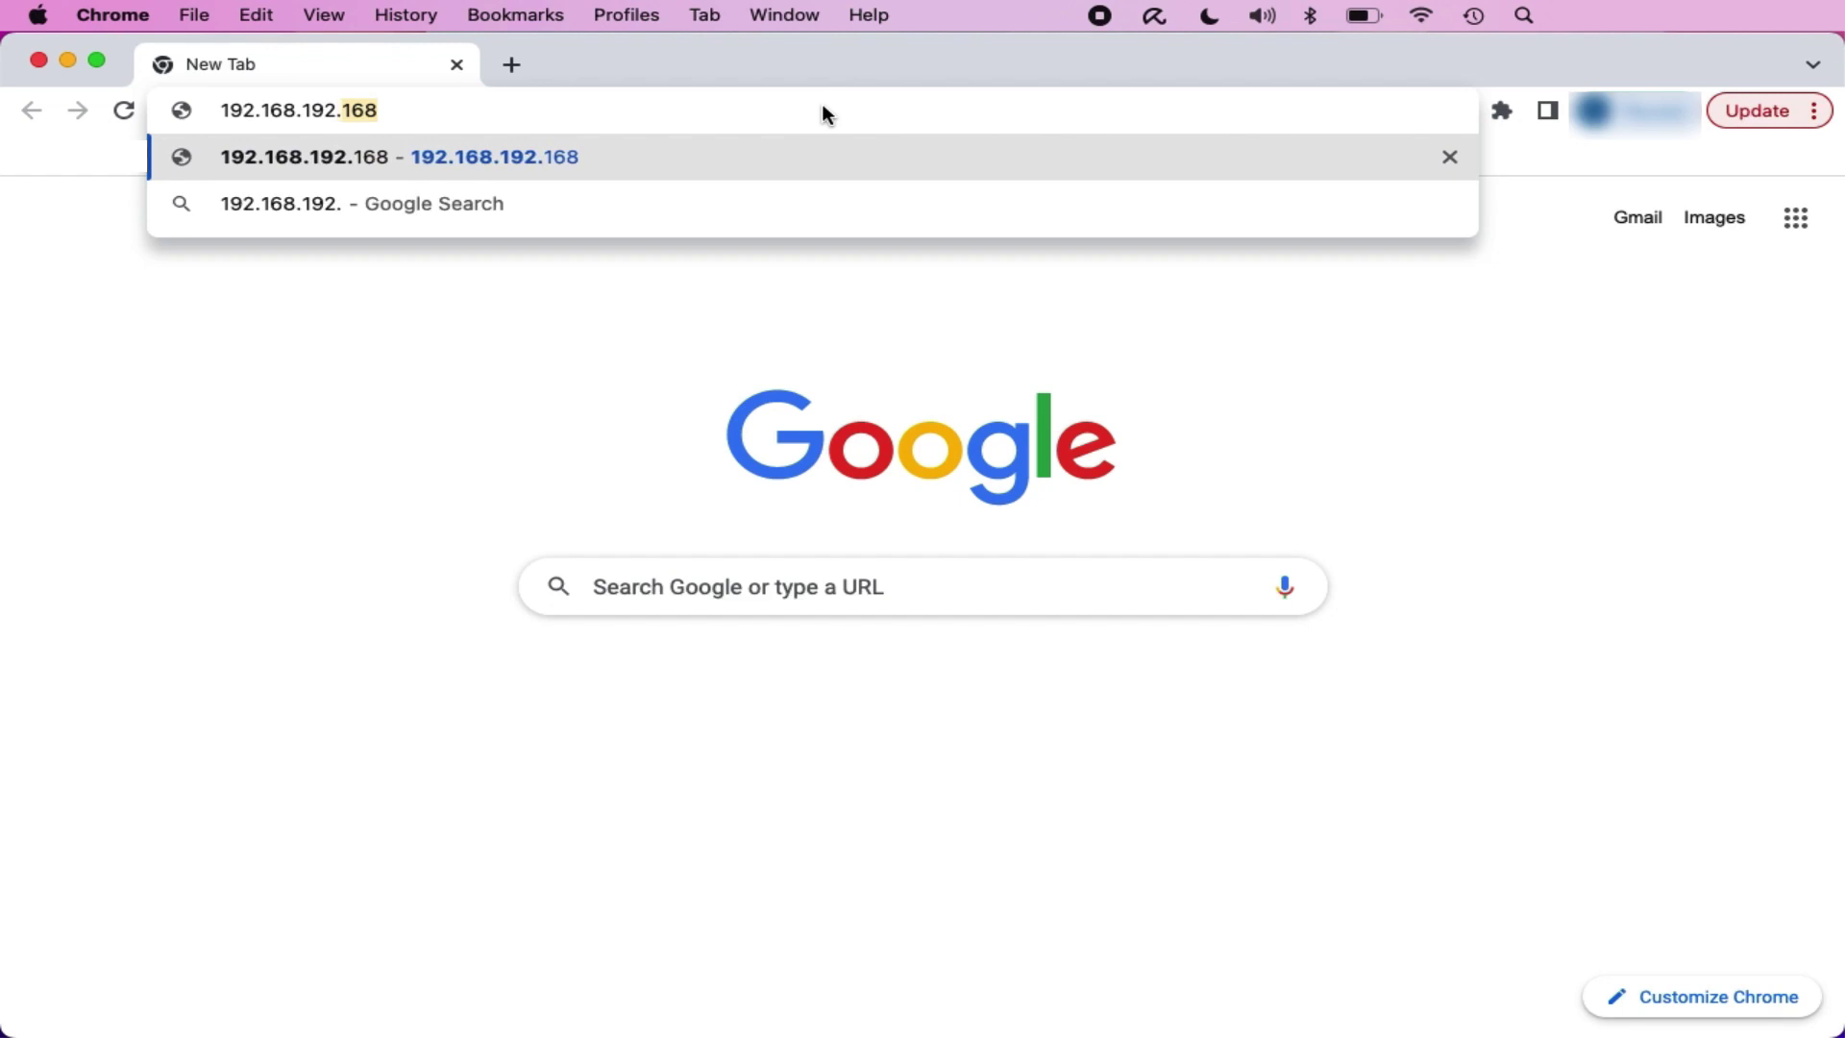
{"action": "type", "text": "68"}
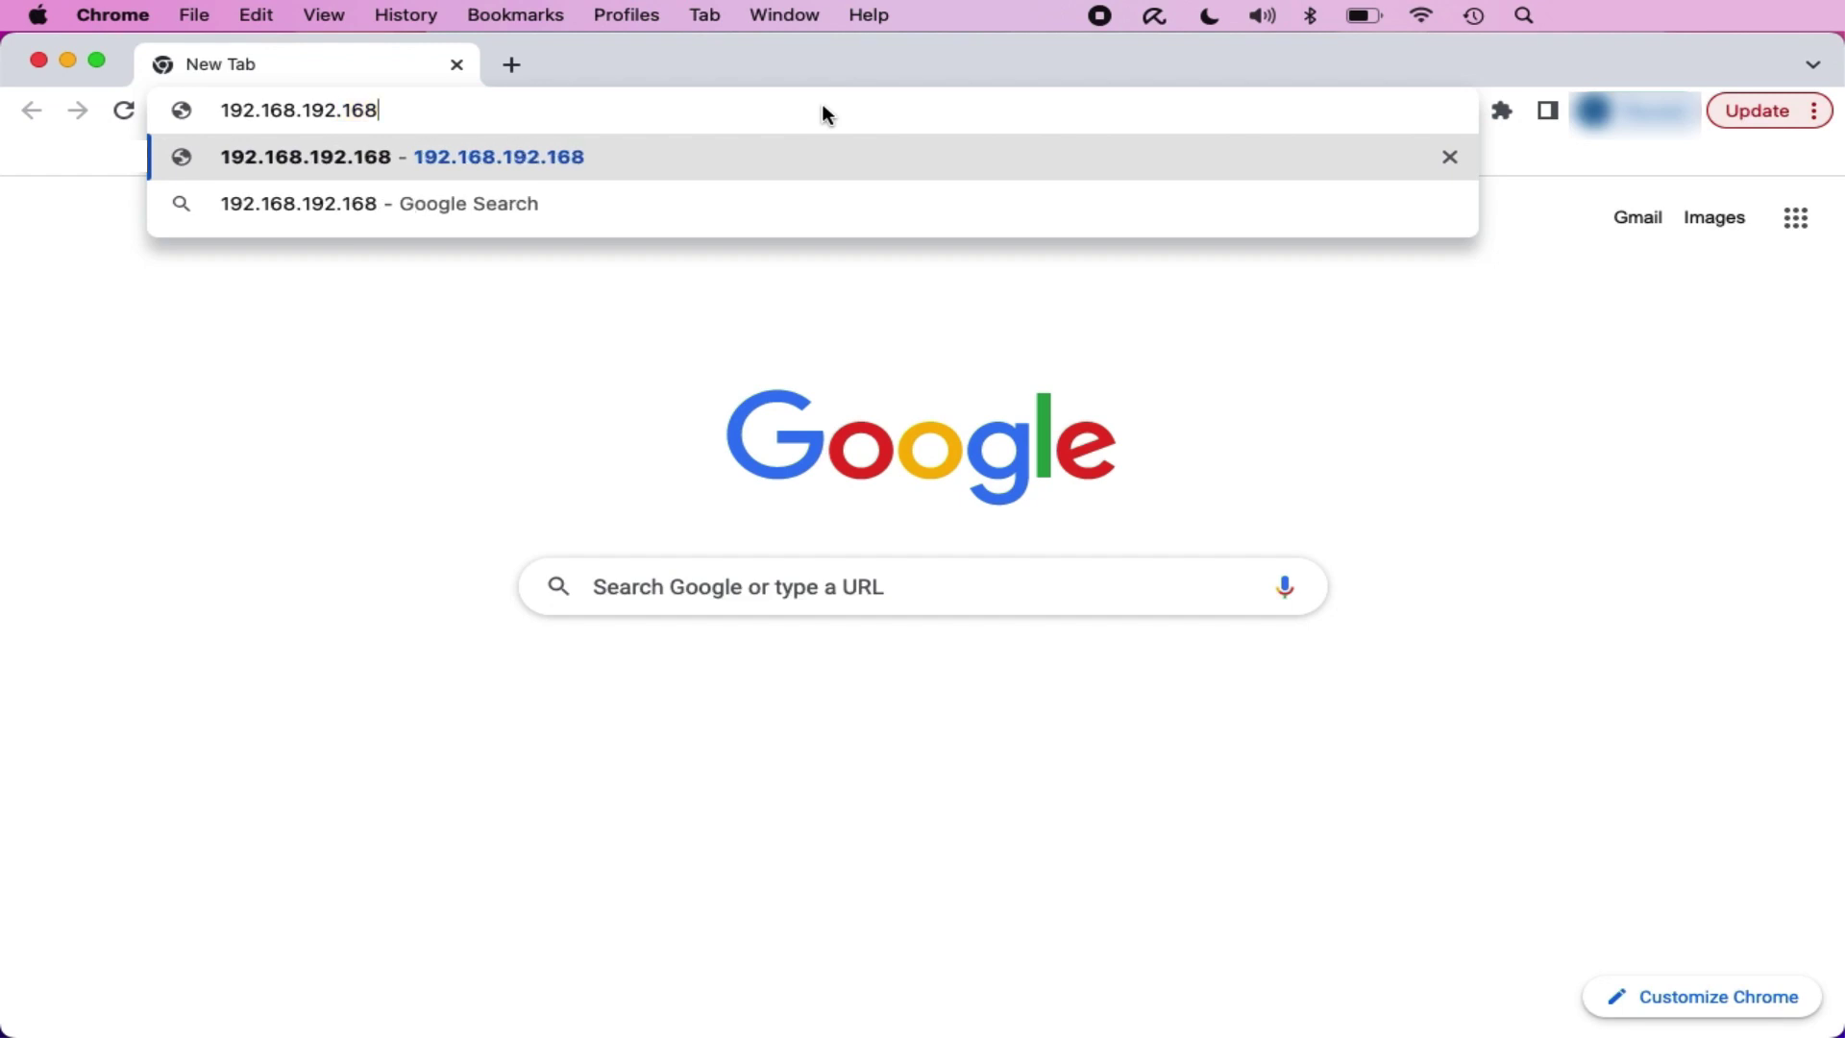
{"action": "key", "text": "Return"}
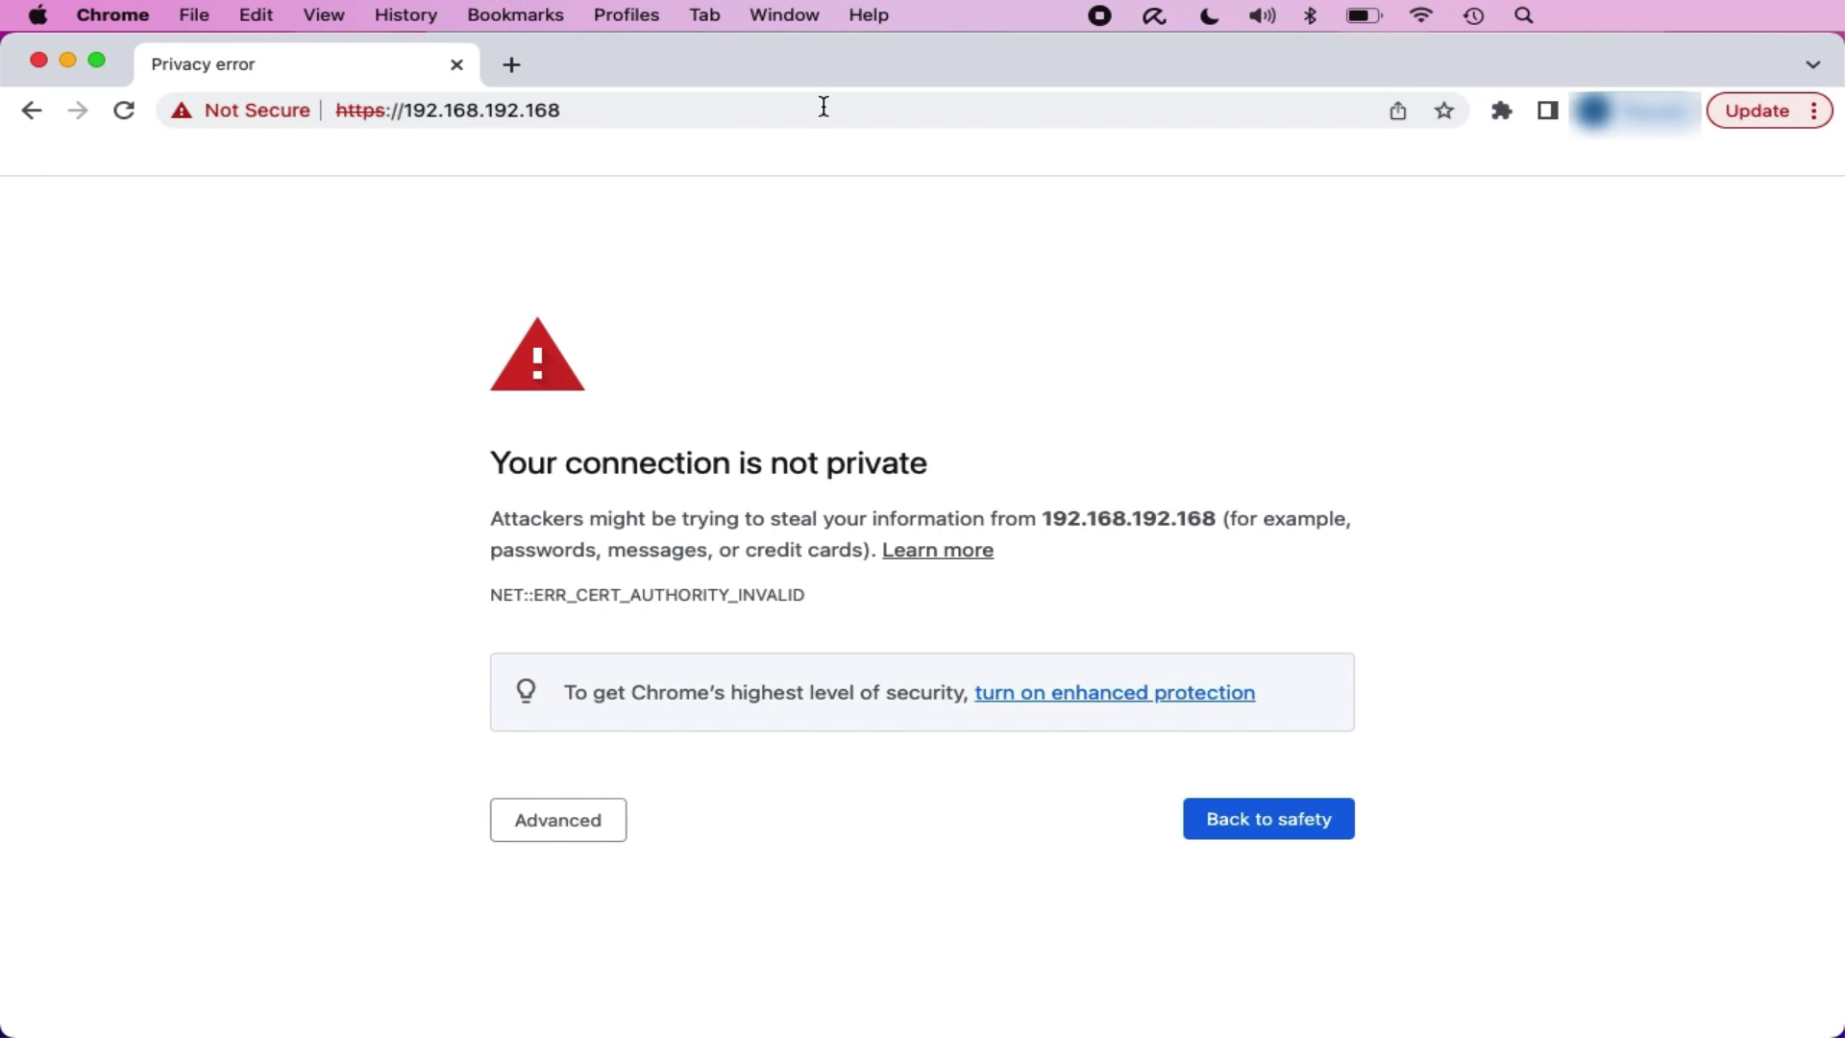
Step: Bypass the privacy warning and proceed to 192.168.192.168 (unsafe)
{"action": "left_click", "coordinate": [619, 824]}
{"action": "scroll", "coordinate": [619, 825], "scroll_direction": "down", "scroll_amount": 2}
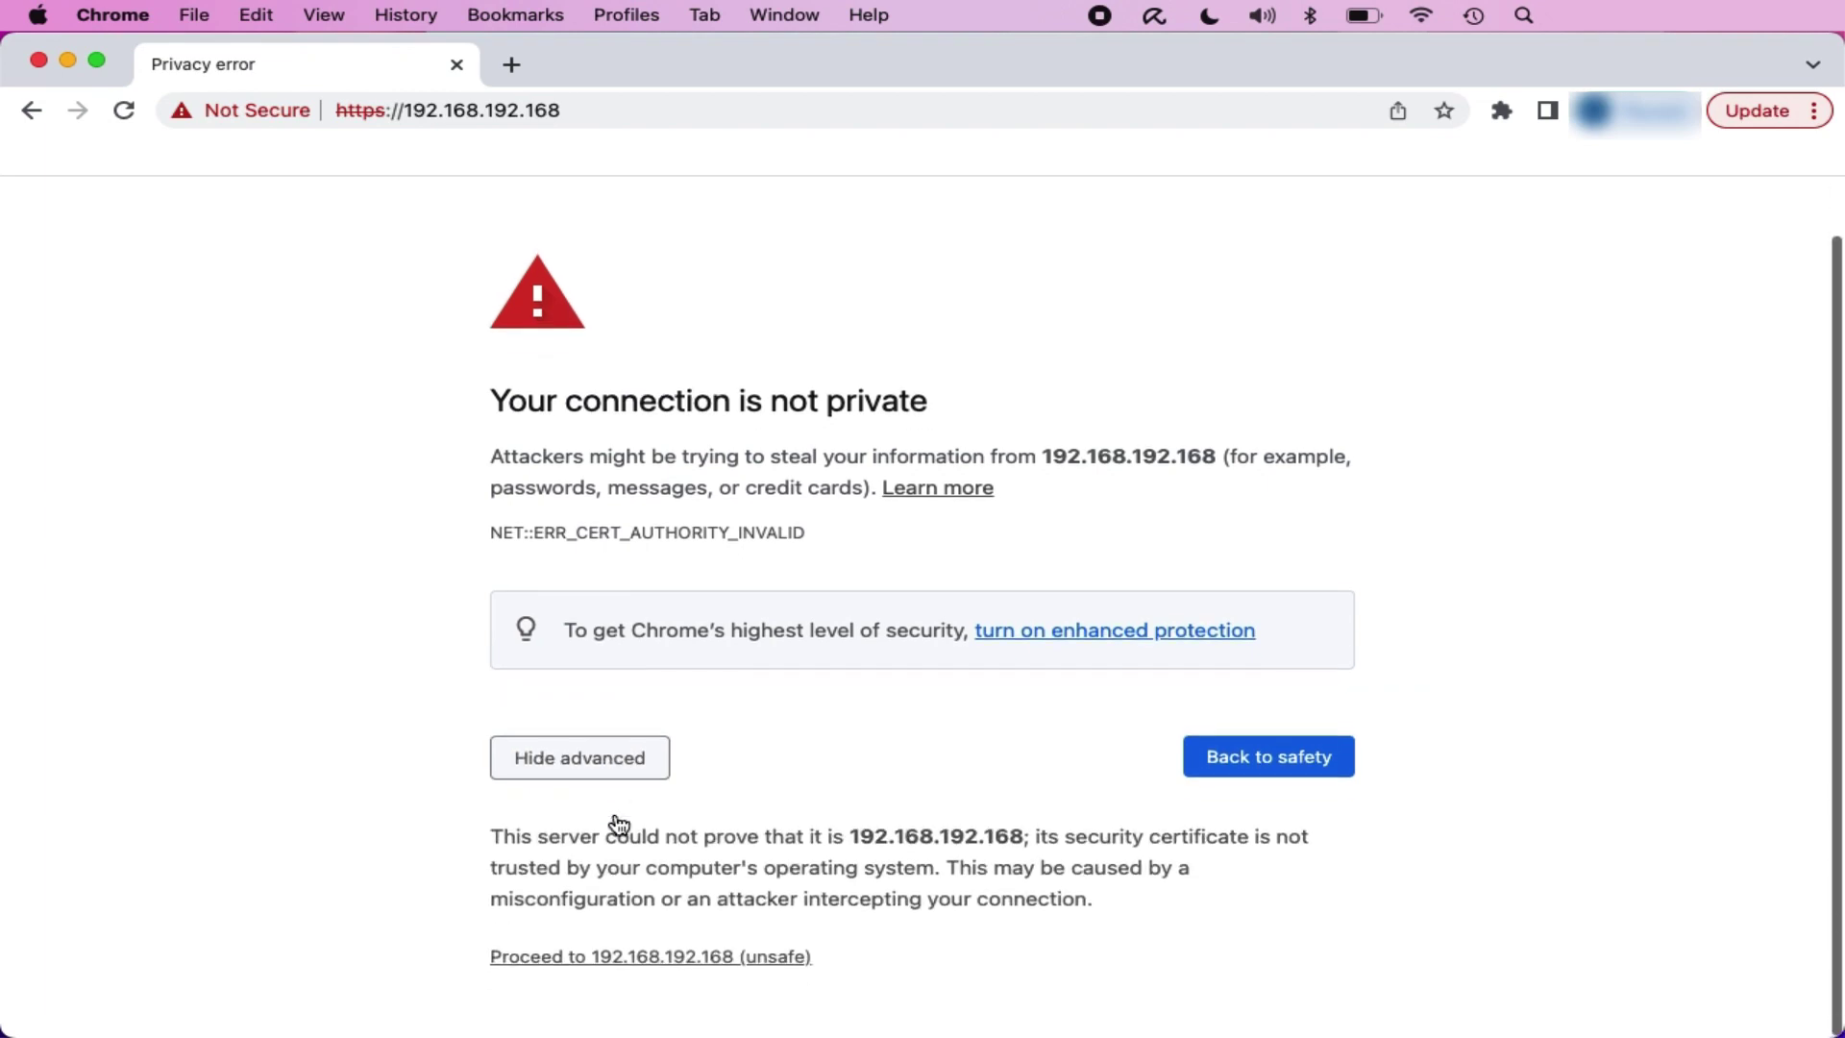
{"action": "left_click", "coordinate": [640, 961]}
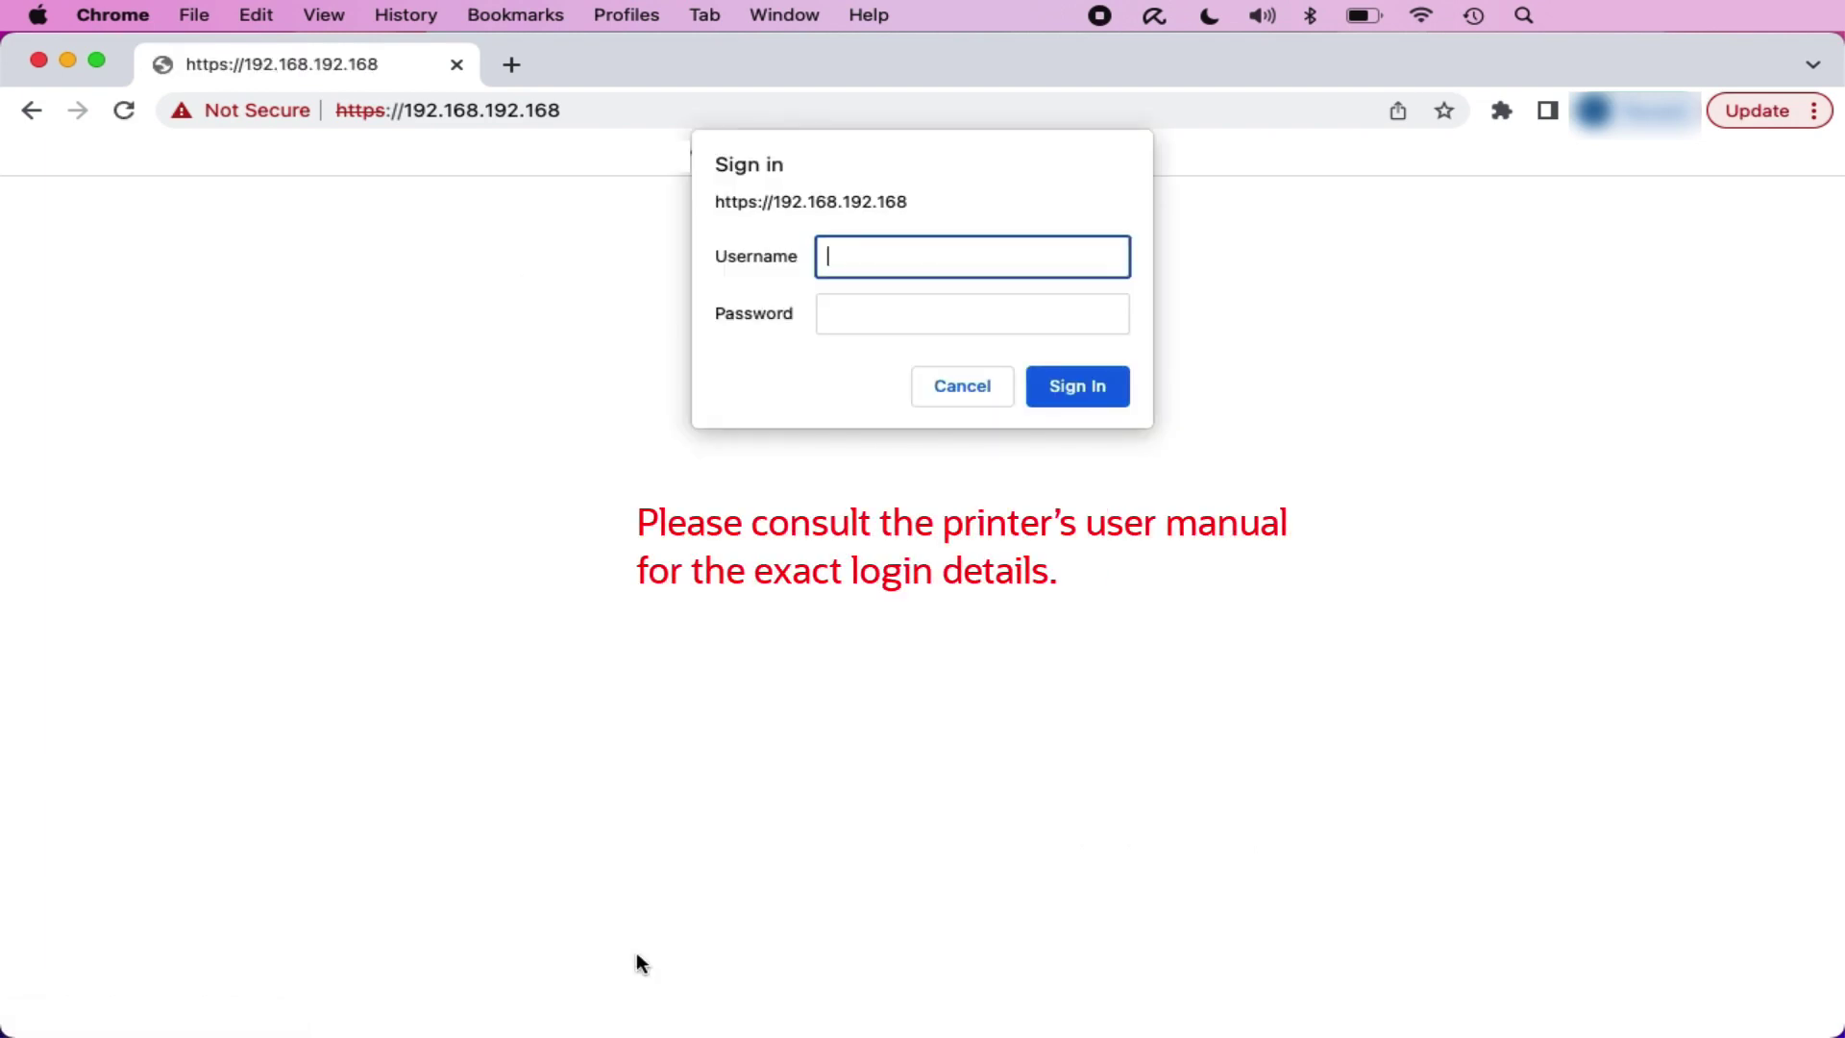
Step: Sign in with the printer's username and password to reach the TM-T20II Basic Information page
{"action": "type", "text": "epson"}
{"action": "key", "text": "Tab"}
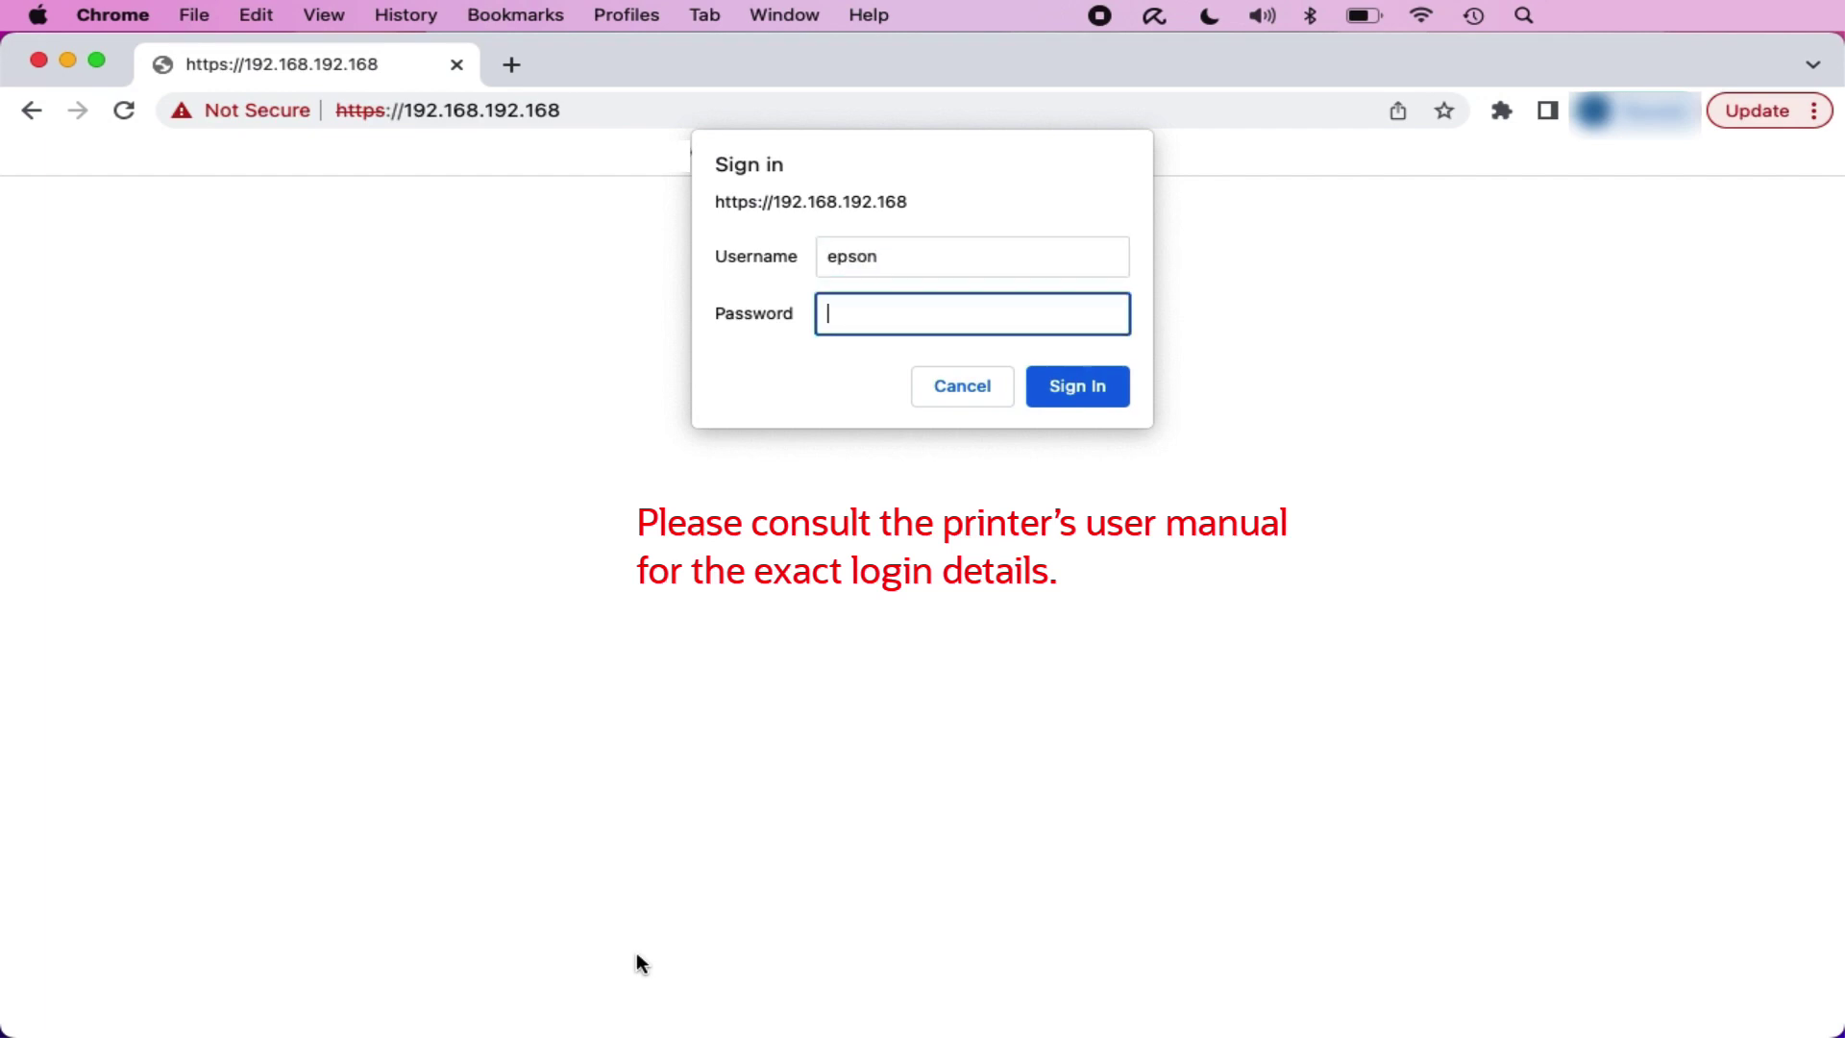
{"action": "type", "text": "•••••"}
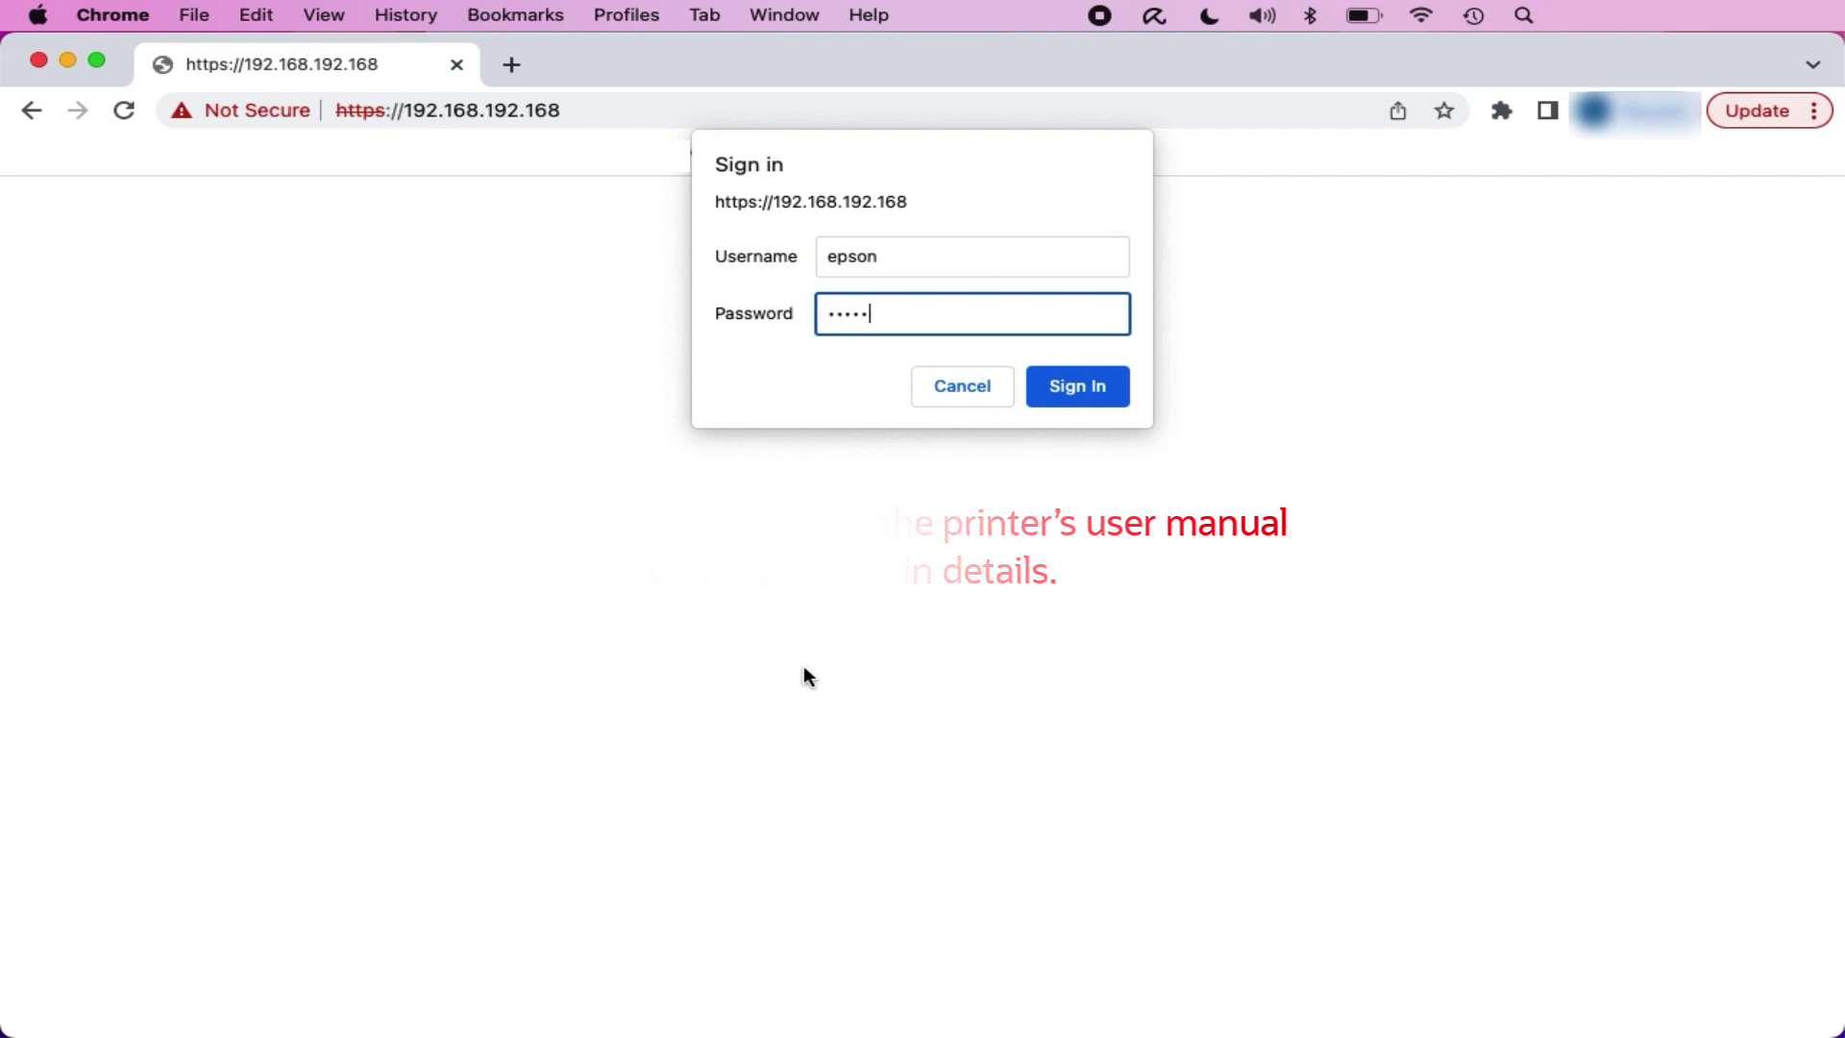
{"action": "left_click", "coordinate": [1077, 386]}
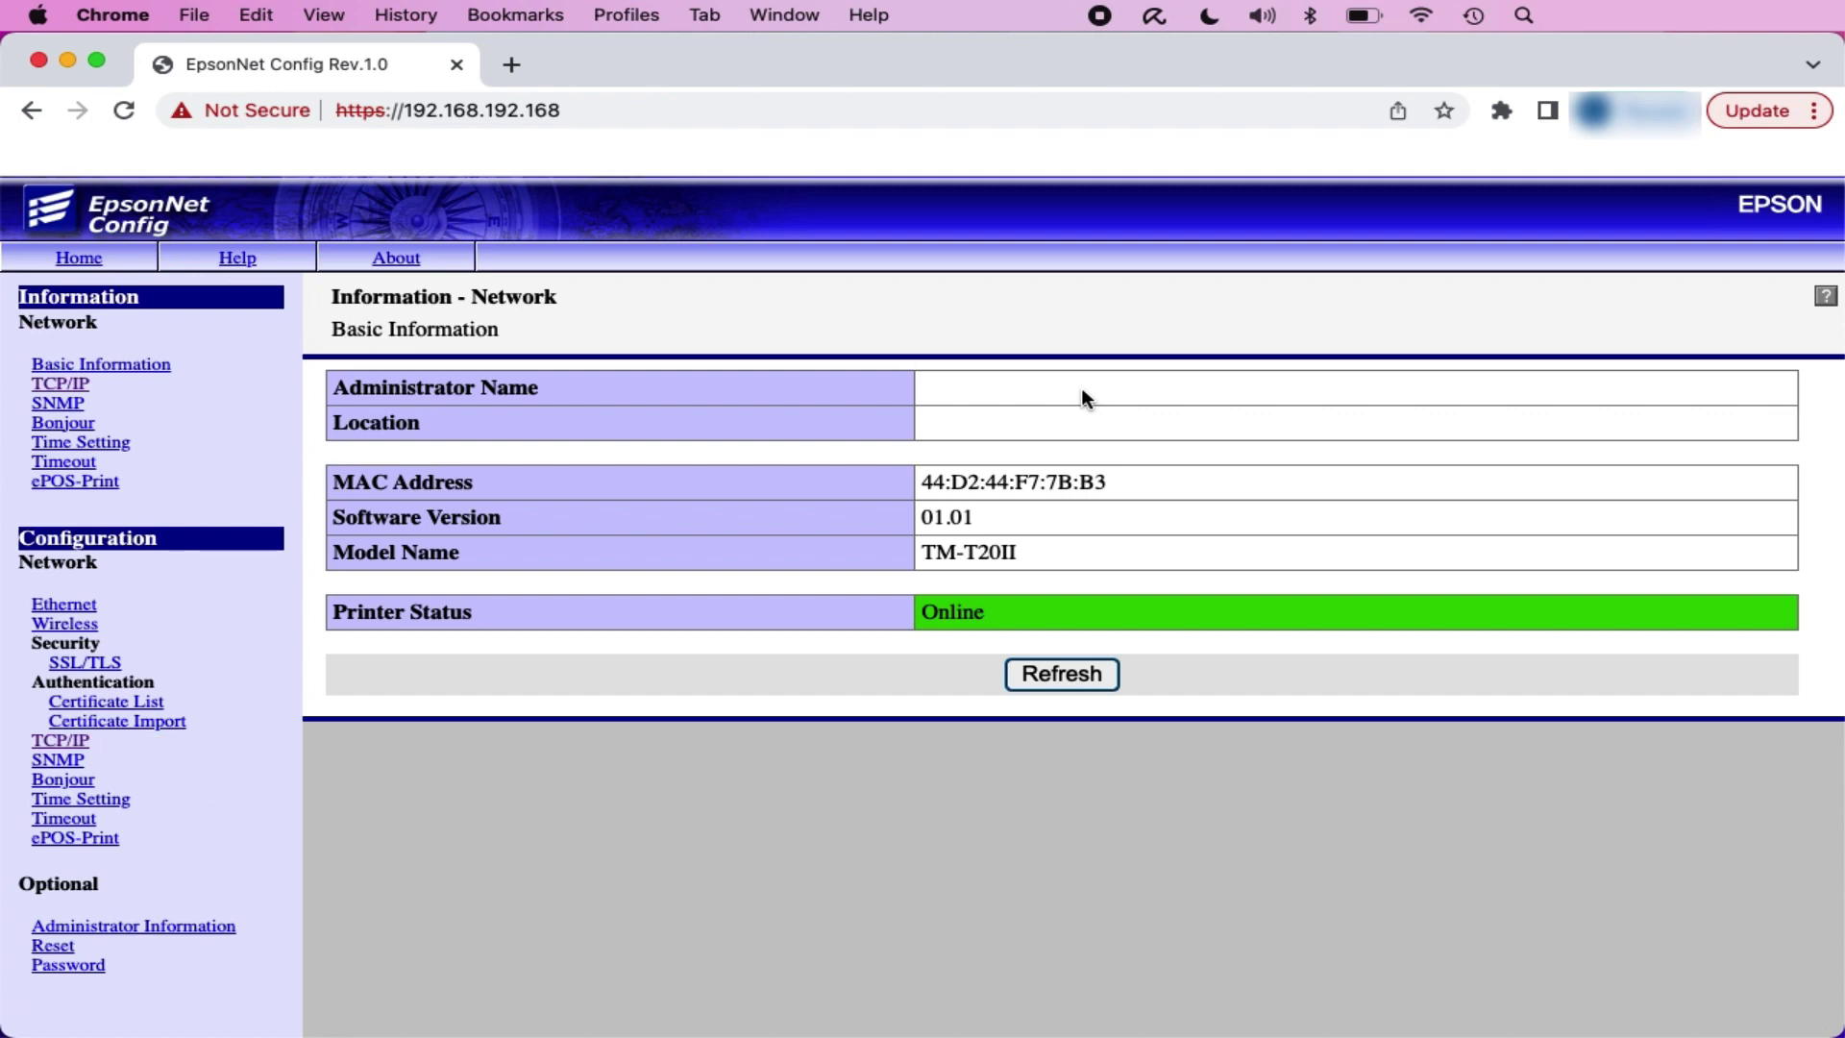
Step: Open TCP/IP settings under Configuration and keep IP acquisition on Auto
{"action": "left_click", "coordinate": [61, 741]}
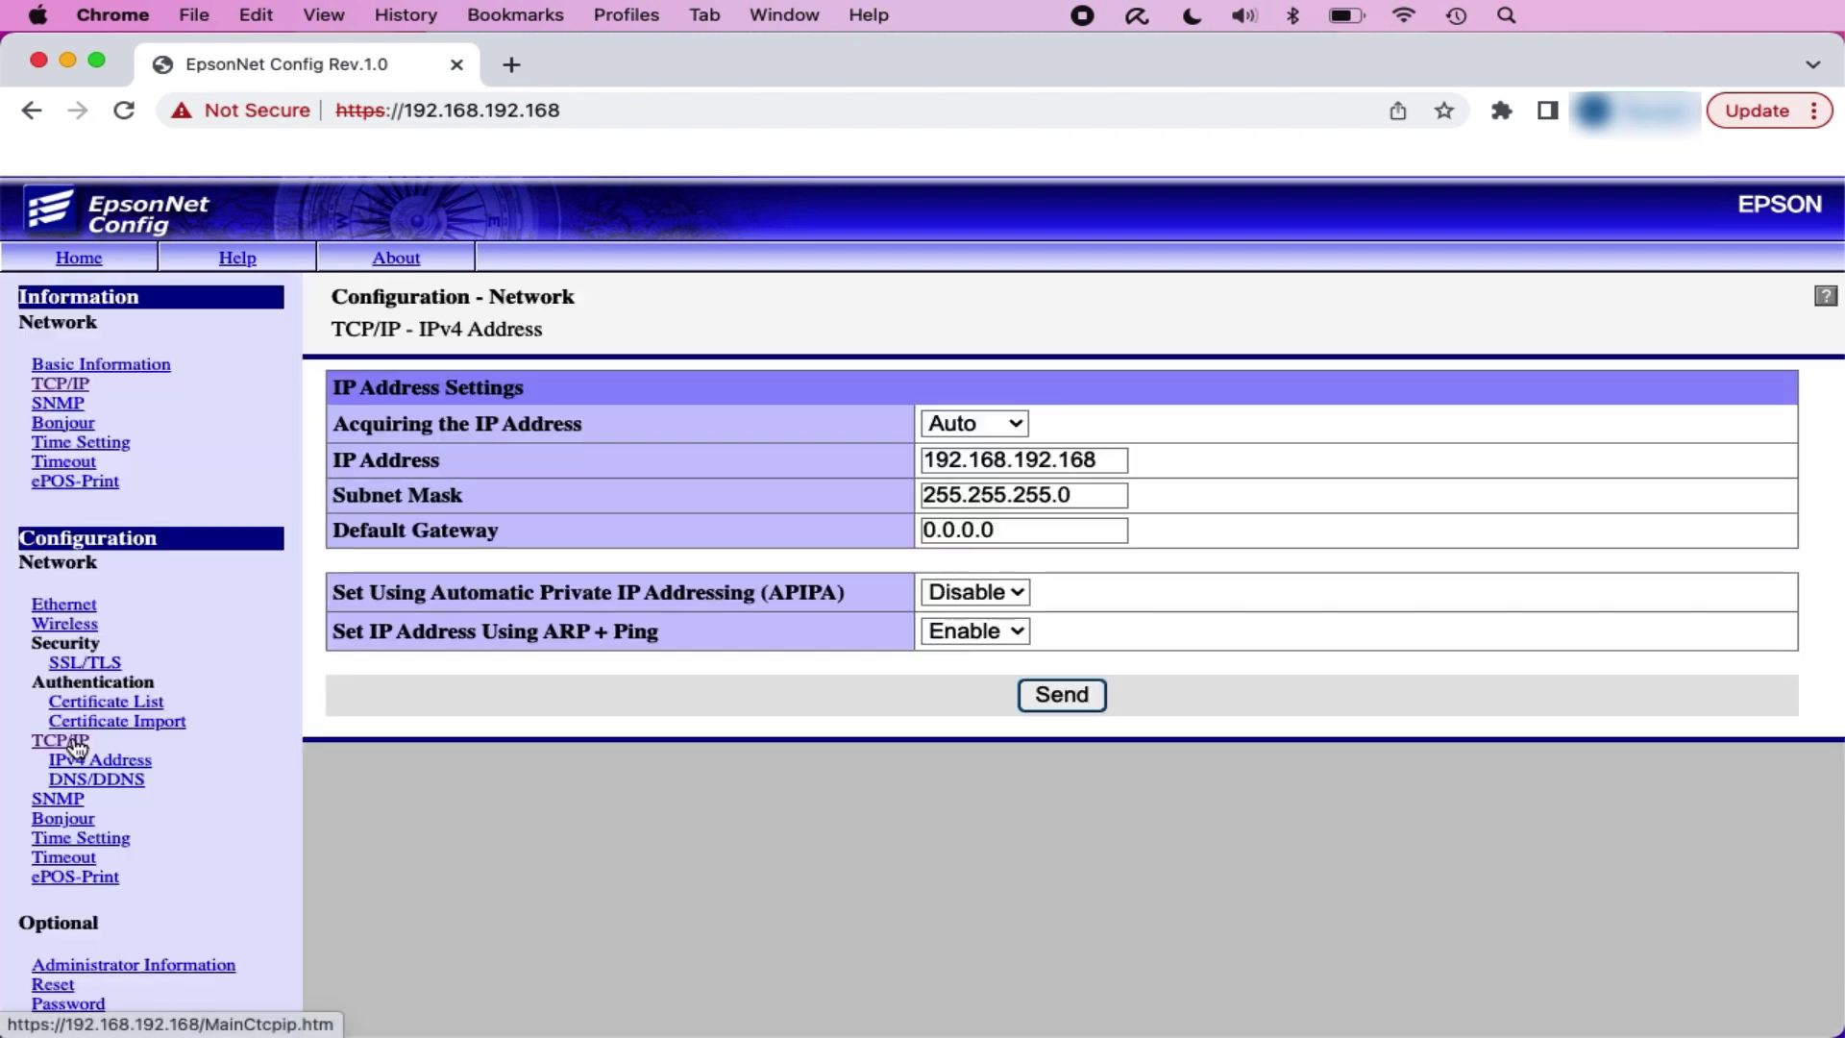
{"action": "left_click", "coordinate": [1023, 423]}
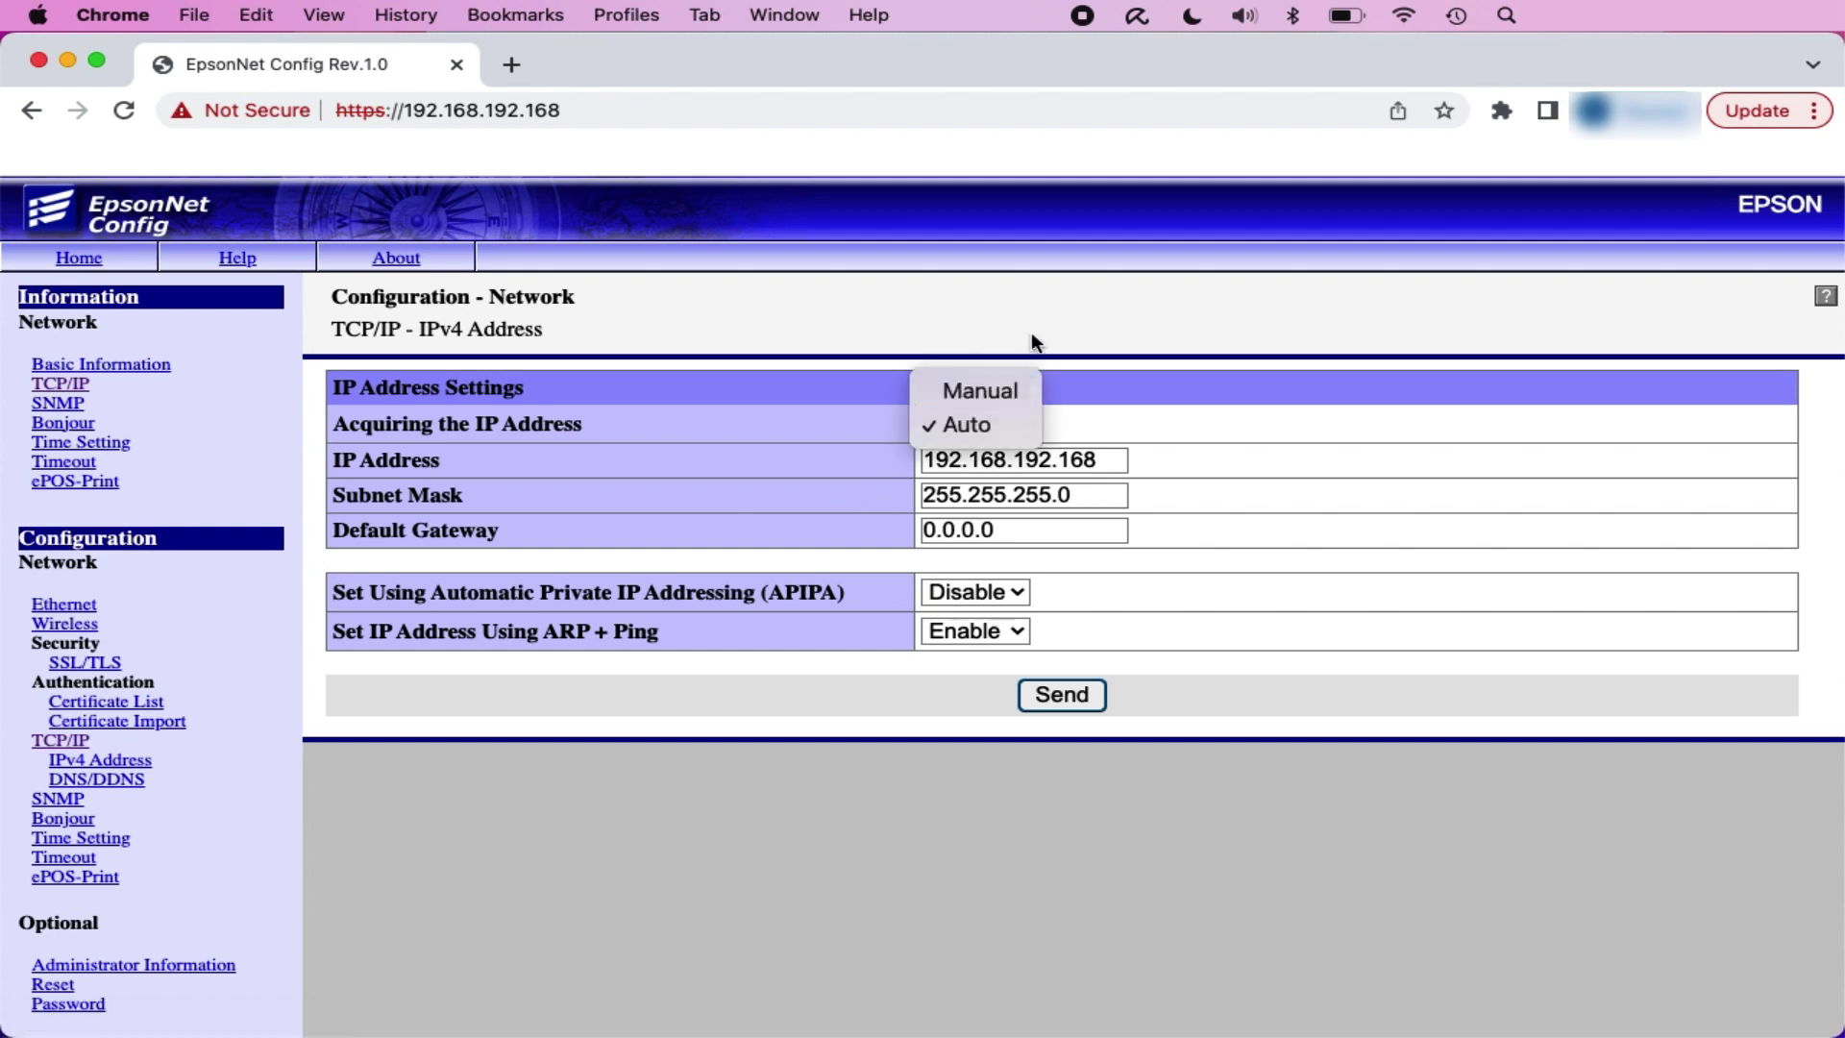
{"action": "left_click", "coordinate": [1018, 425]}
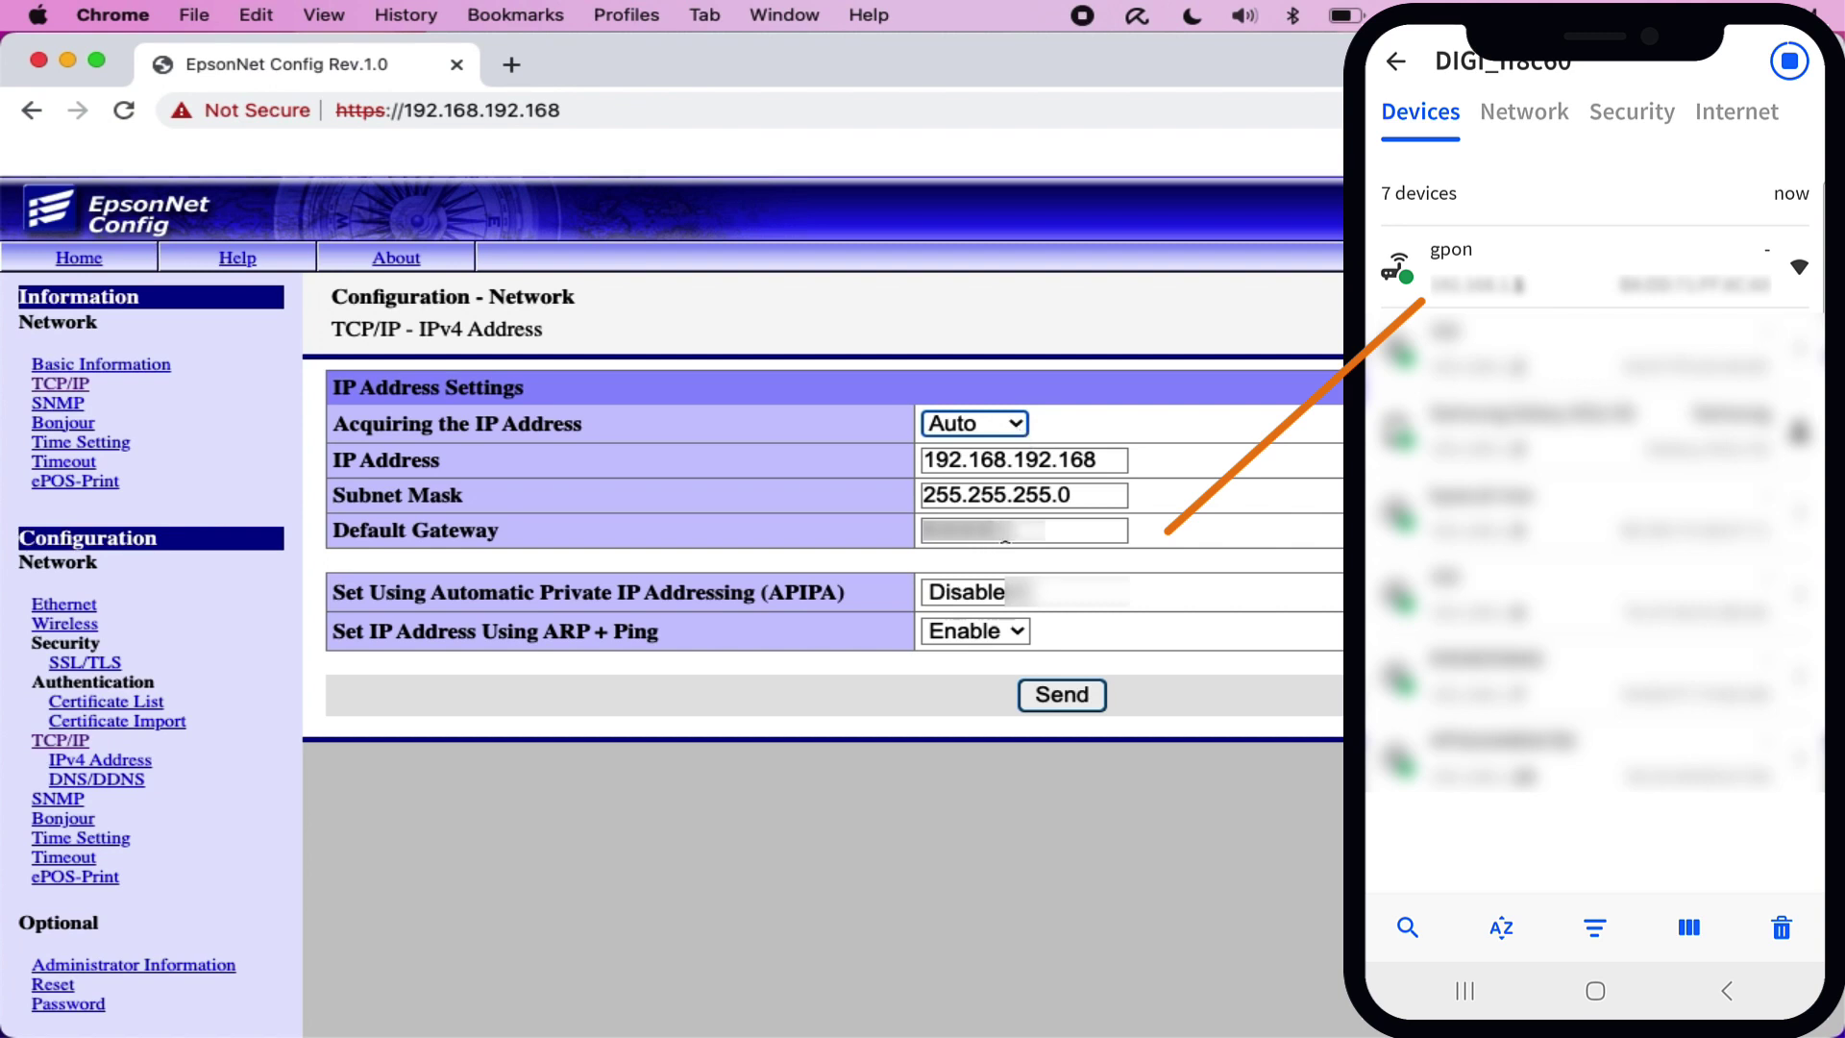
Step: Keep the existing default gateway and send the Auto IPv4 settings to the printer
{"action": "left_click", "coordinate": [1005, 538]}
{"action": "left_click", "coordinate": [1006, 539]}
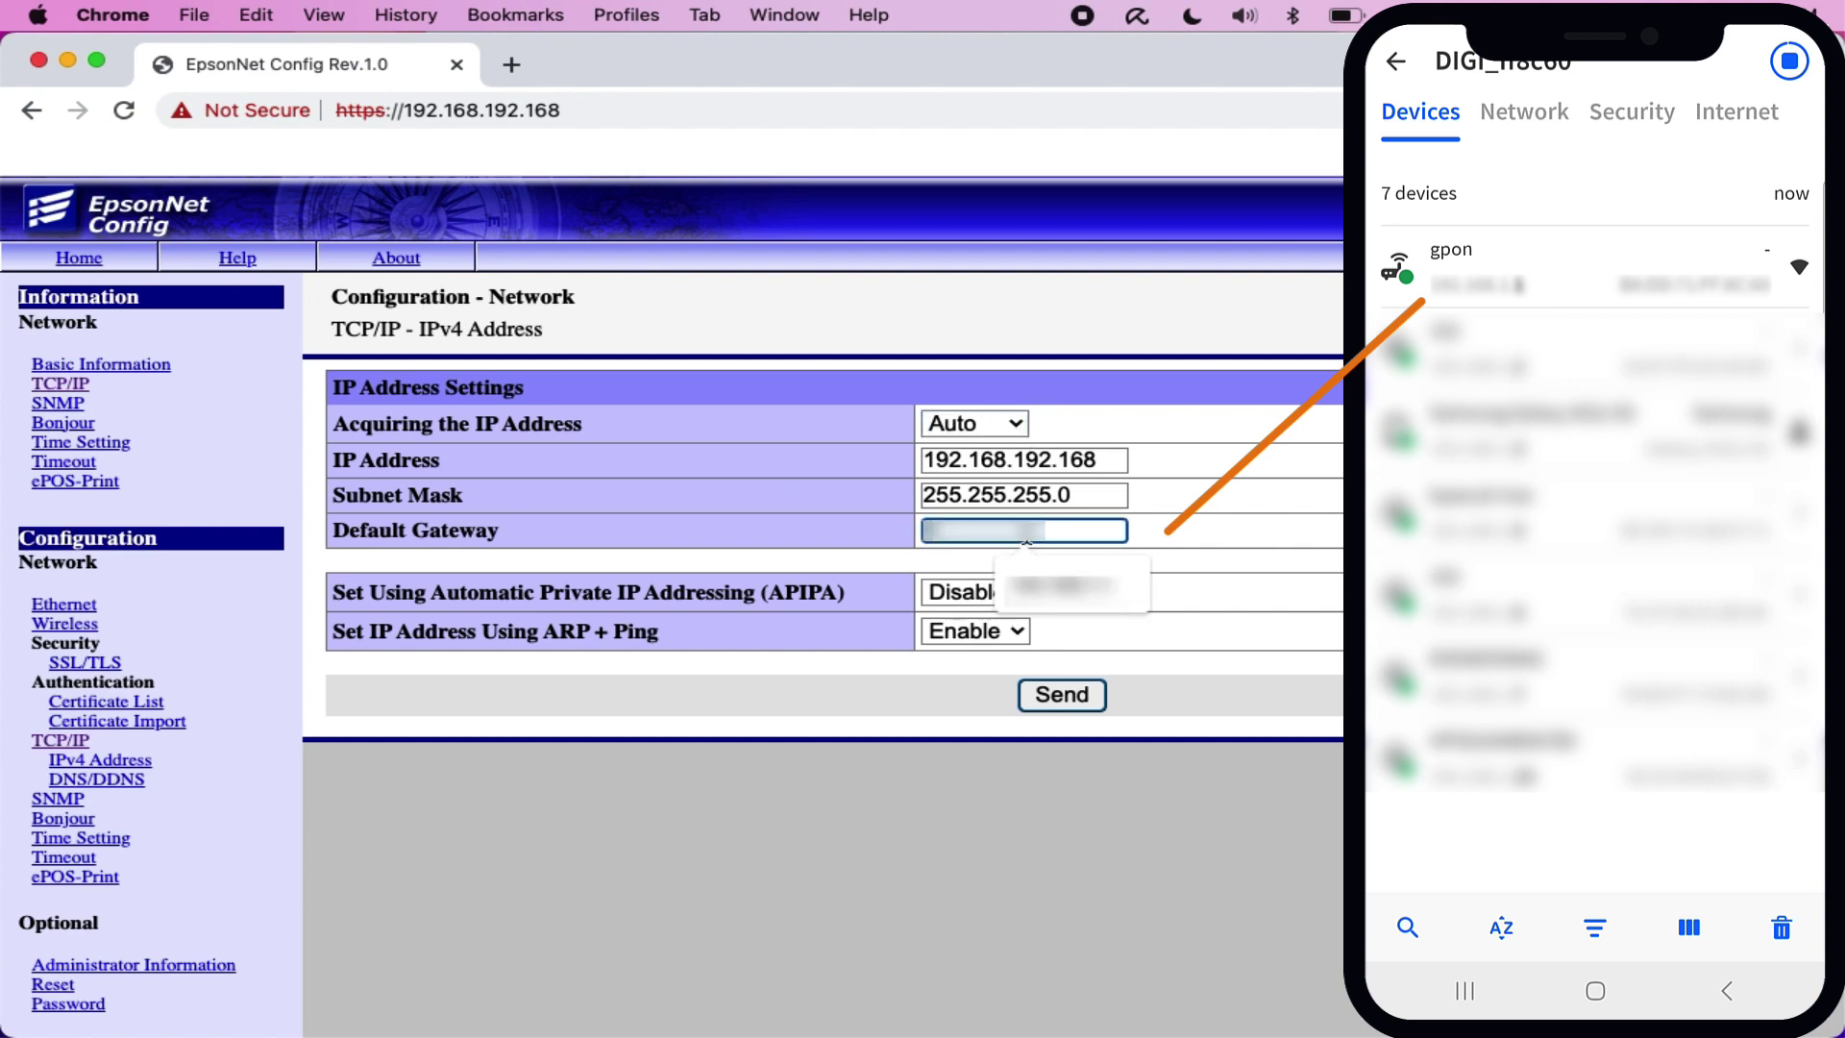
{"action": "left_click", "coordinate": [1068, 574]}
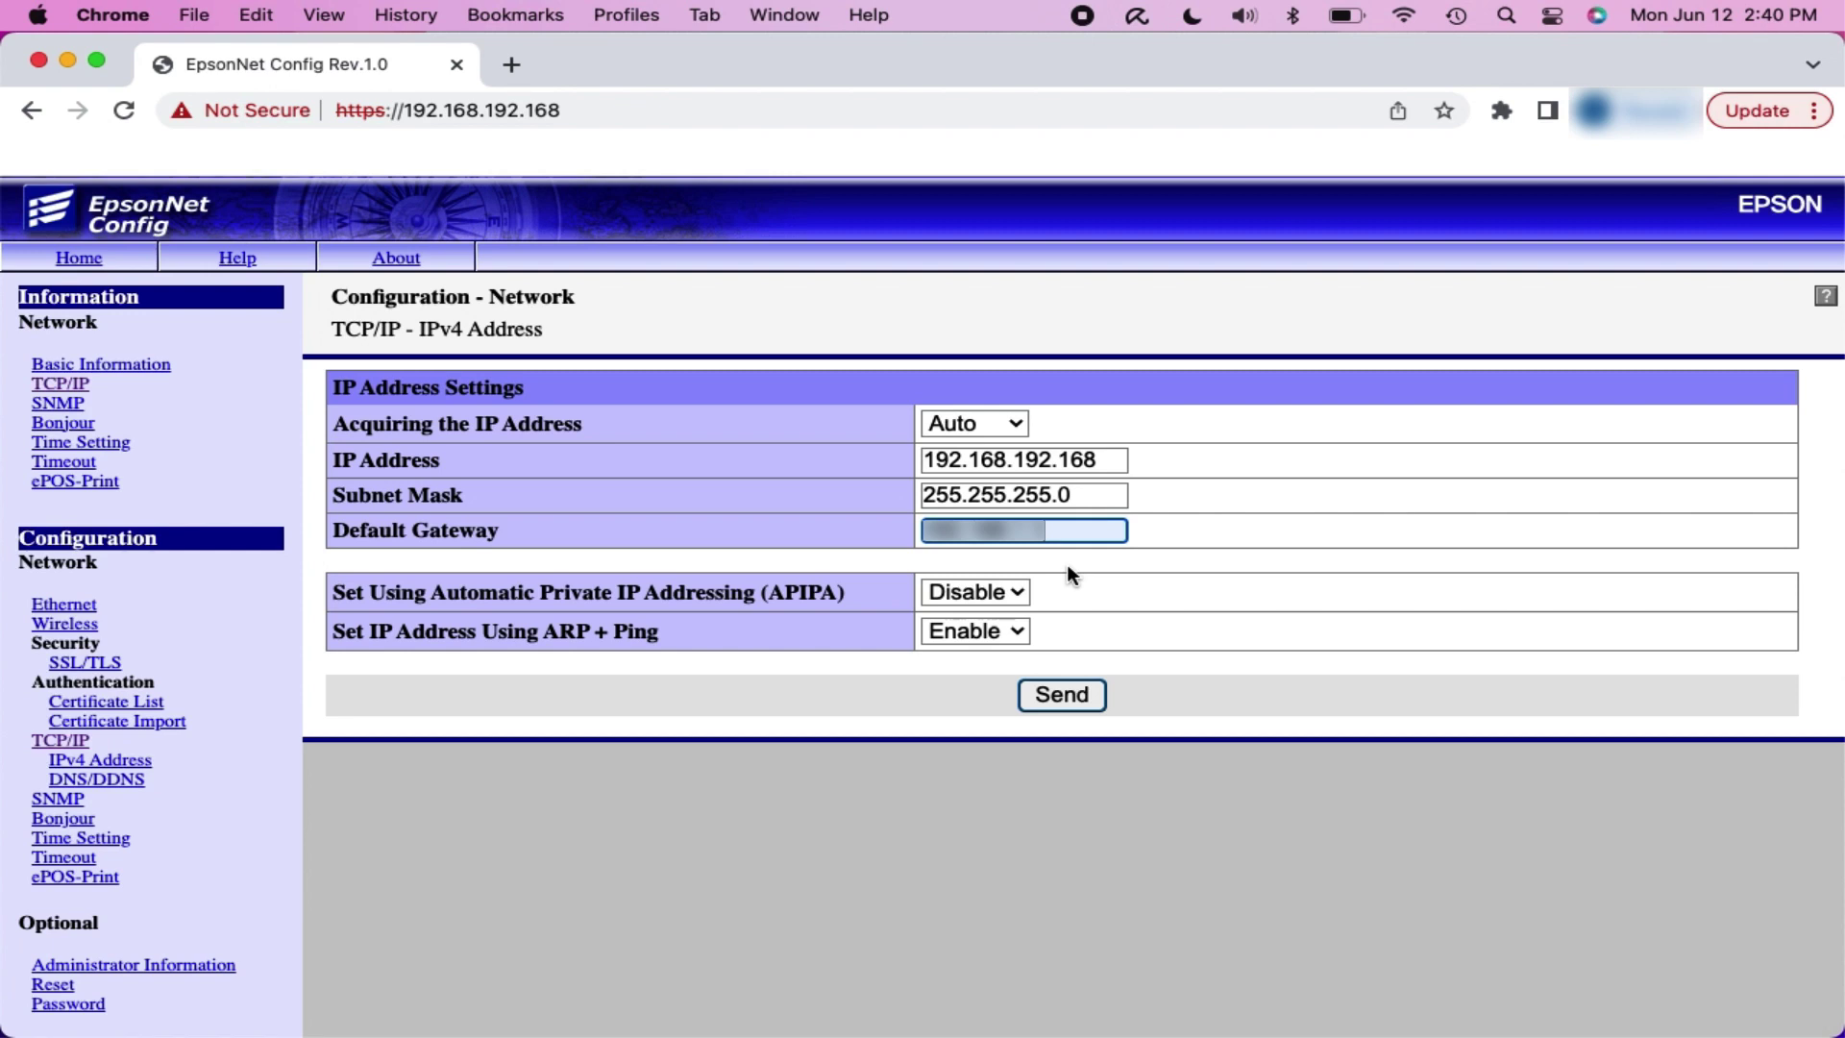
{"action": "left_click", "coordinate": [1089, 696]}
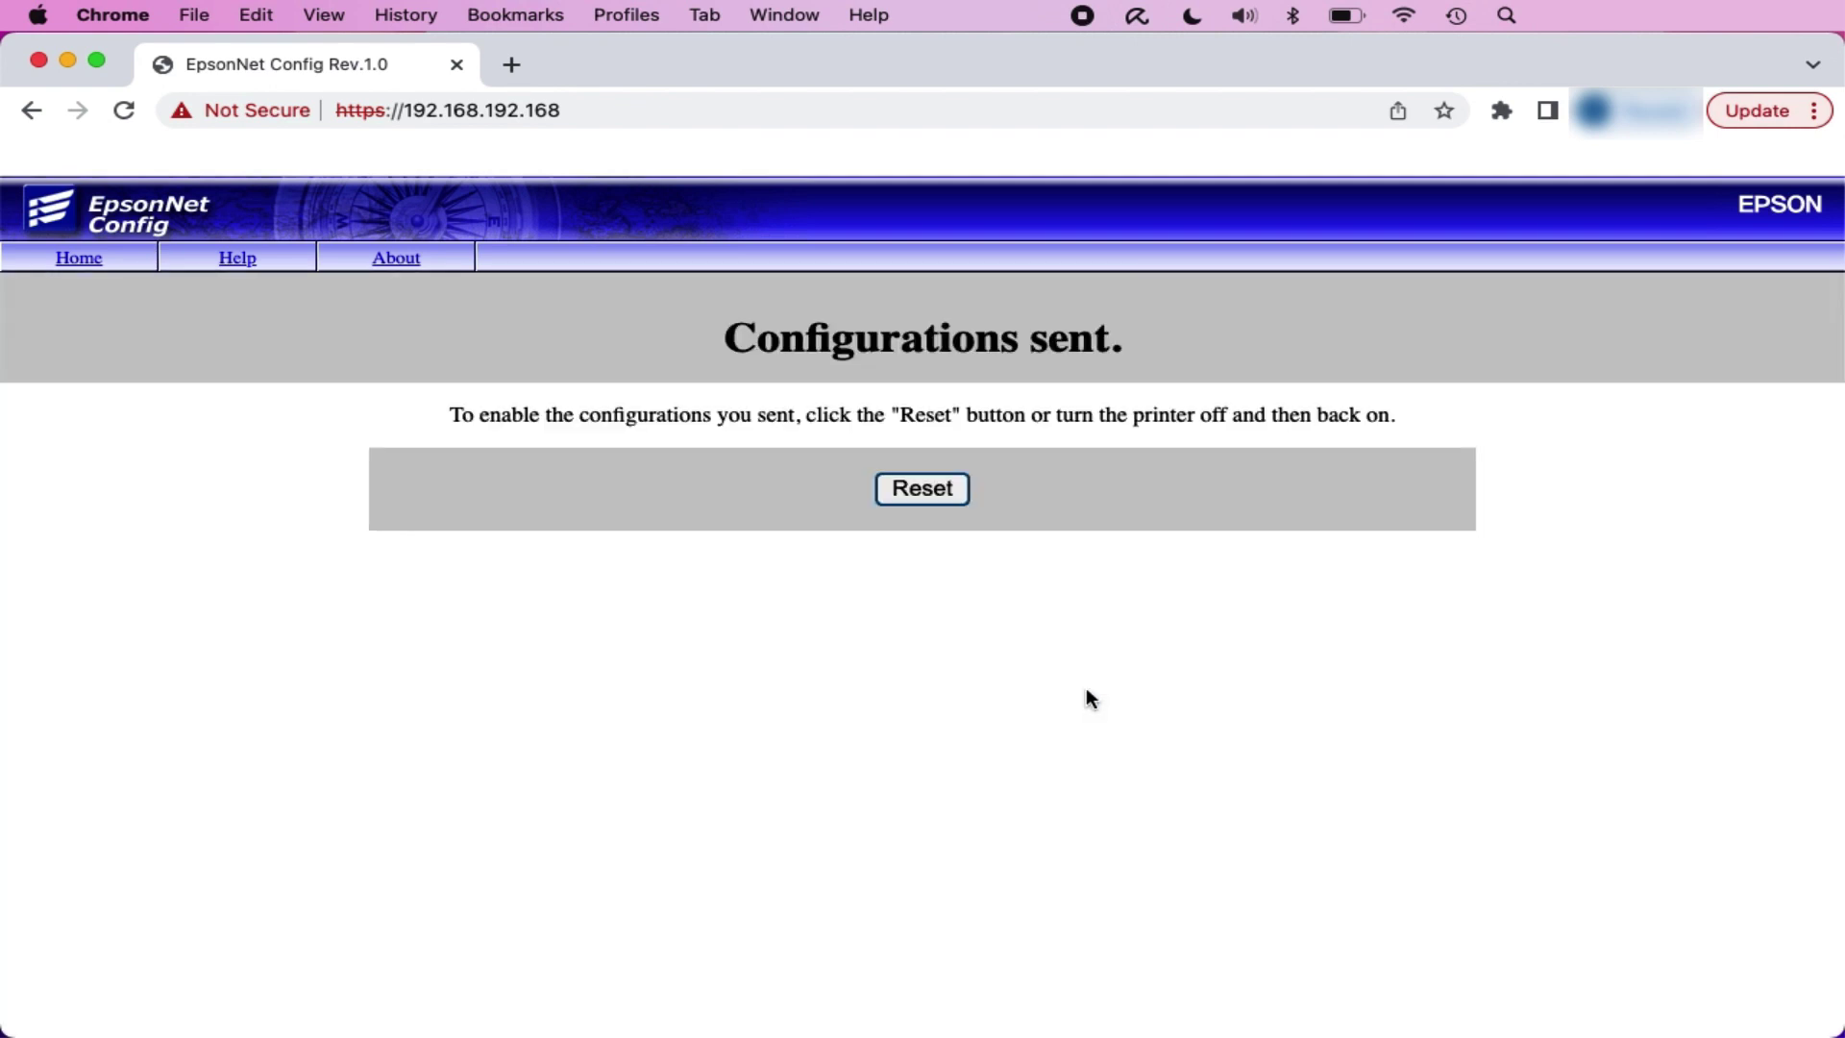
Step: Reset the printer so the sent network configuration takes effect
{"action": "left_click", "coordinate": [924, 488]}
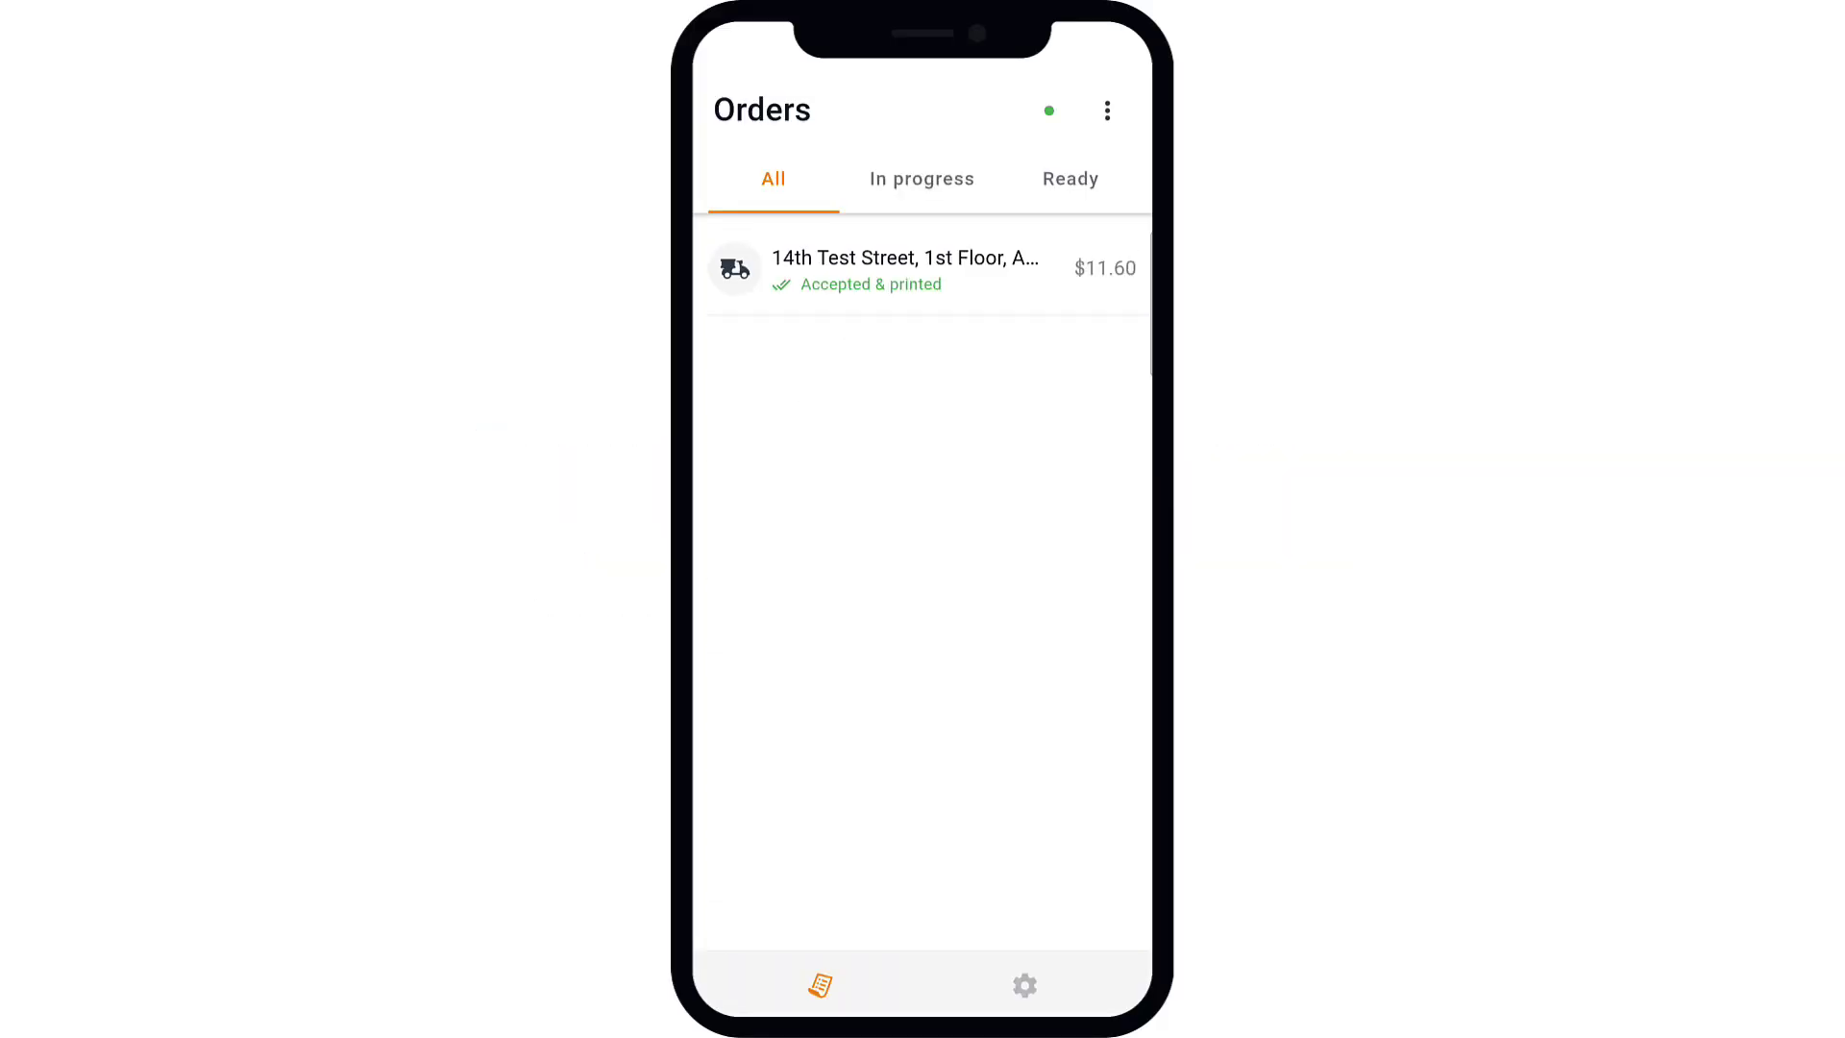
Step: Search for network/WiFi printers under Auto-print orders and select the found EPSON TM-T20II
{"action": "left_click", "coordinate": [1025, 985]}
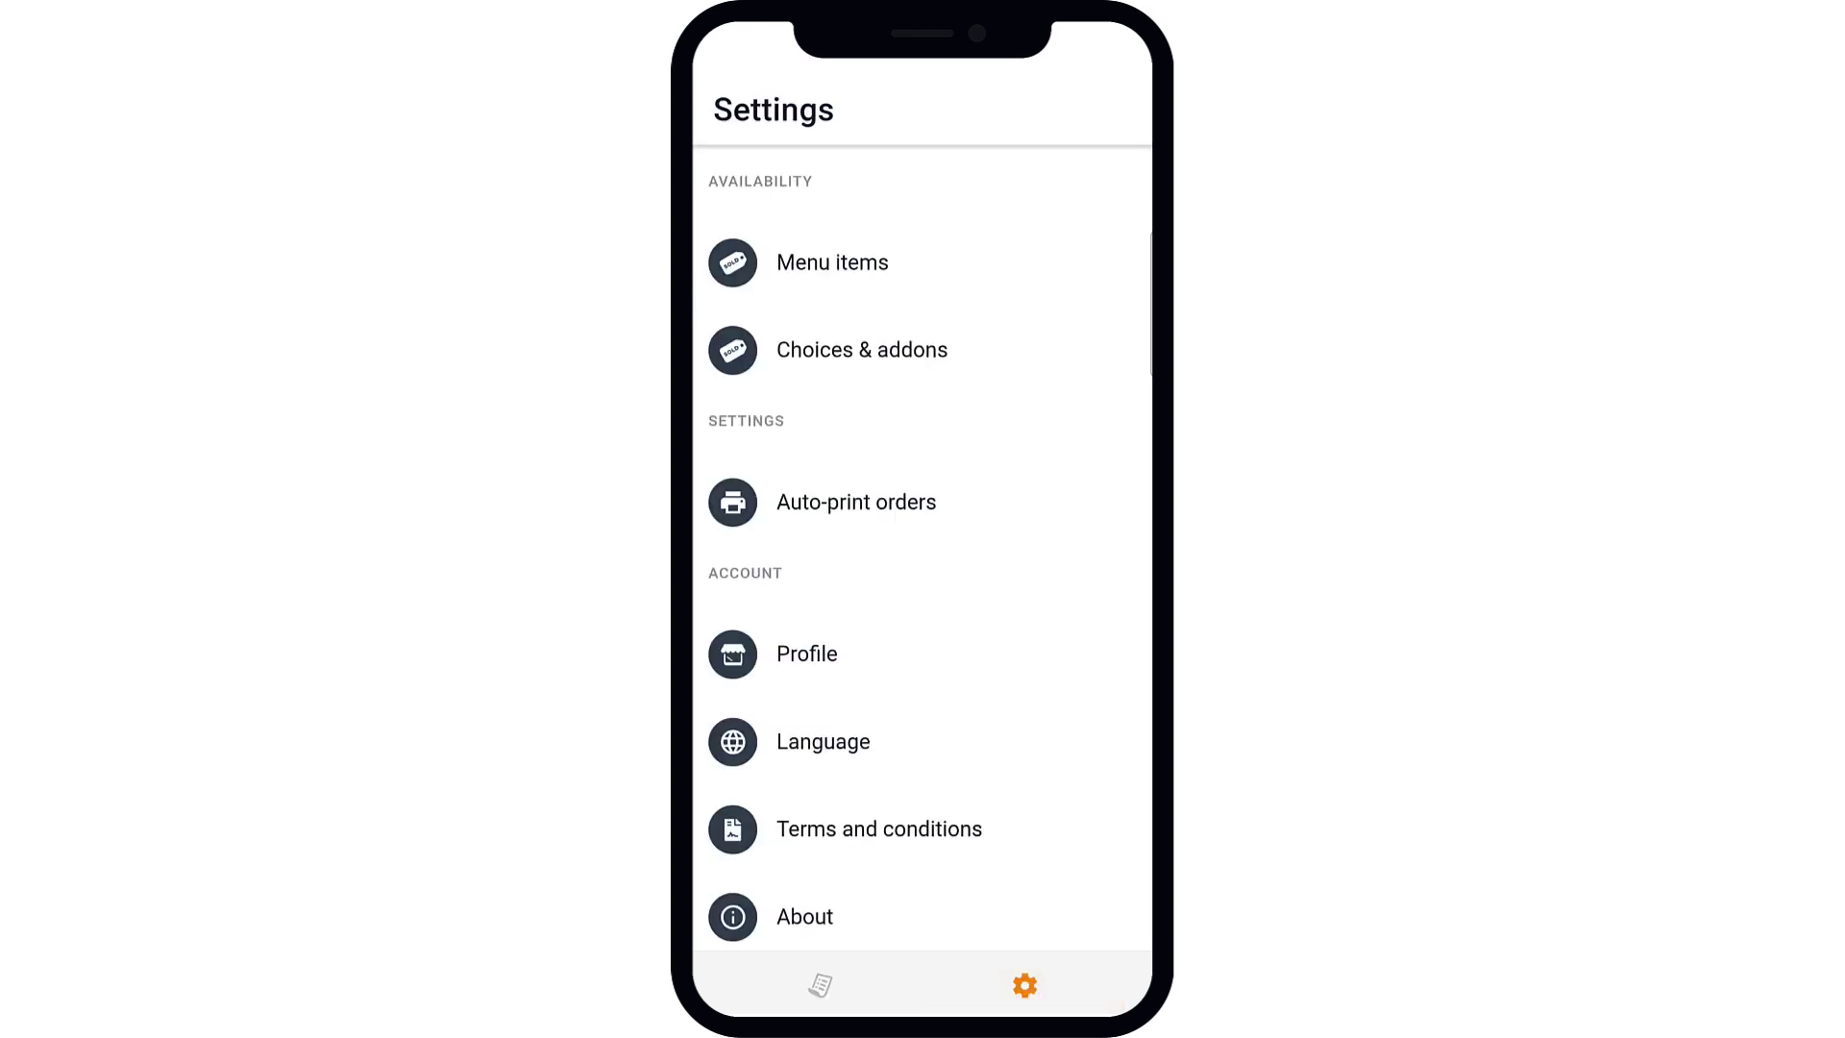
{"action": "left_click", "coordinate": [857, 502]}
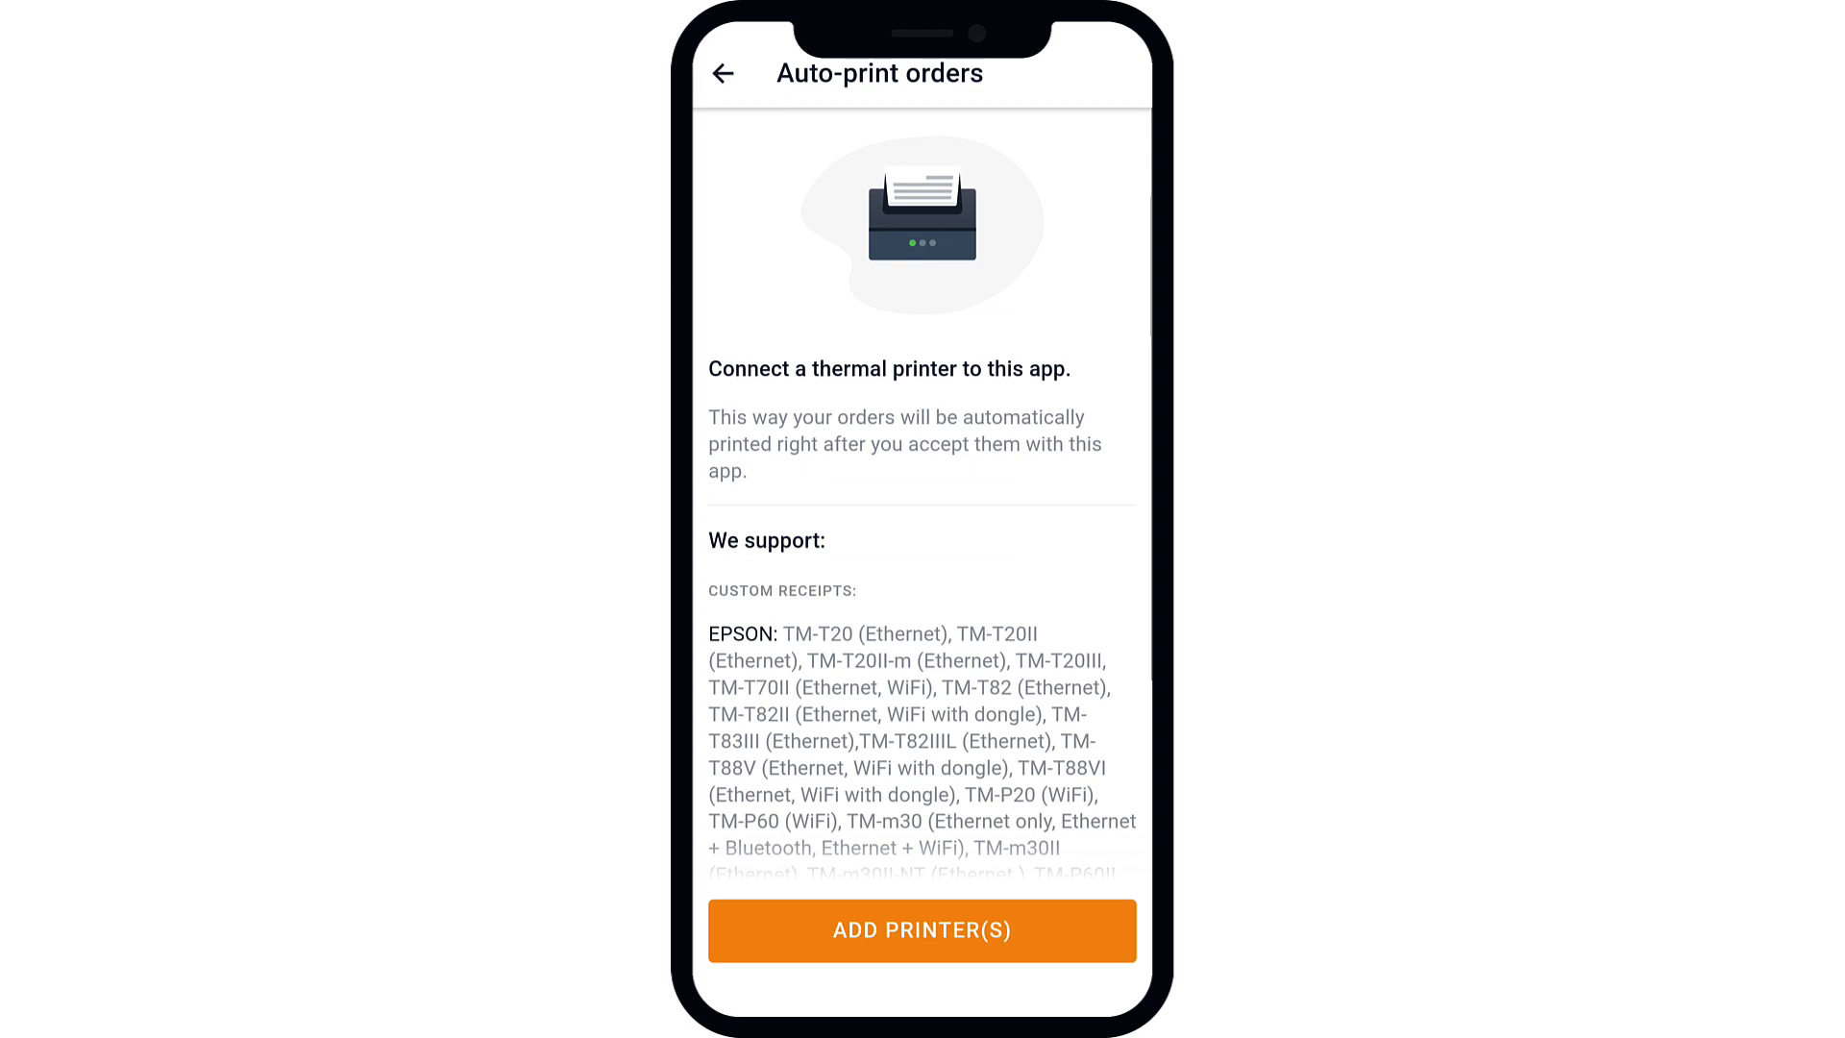
{"action": "left_click", "coordinate": [904, 930]}
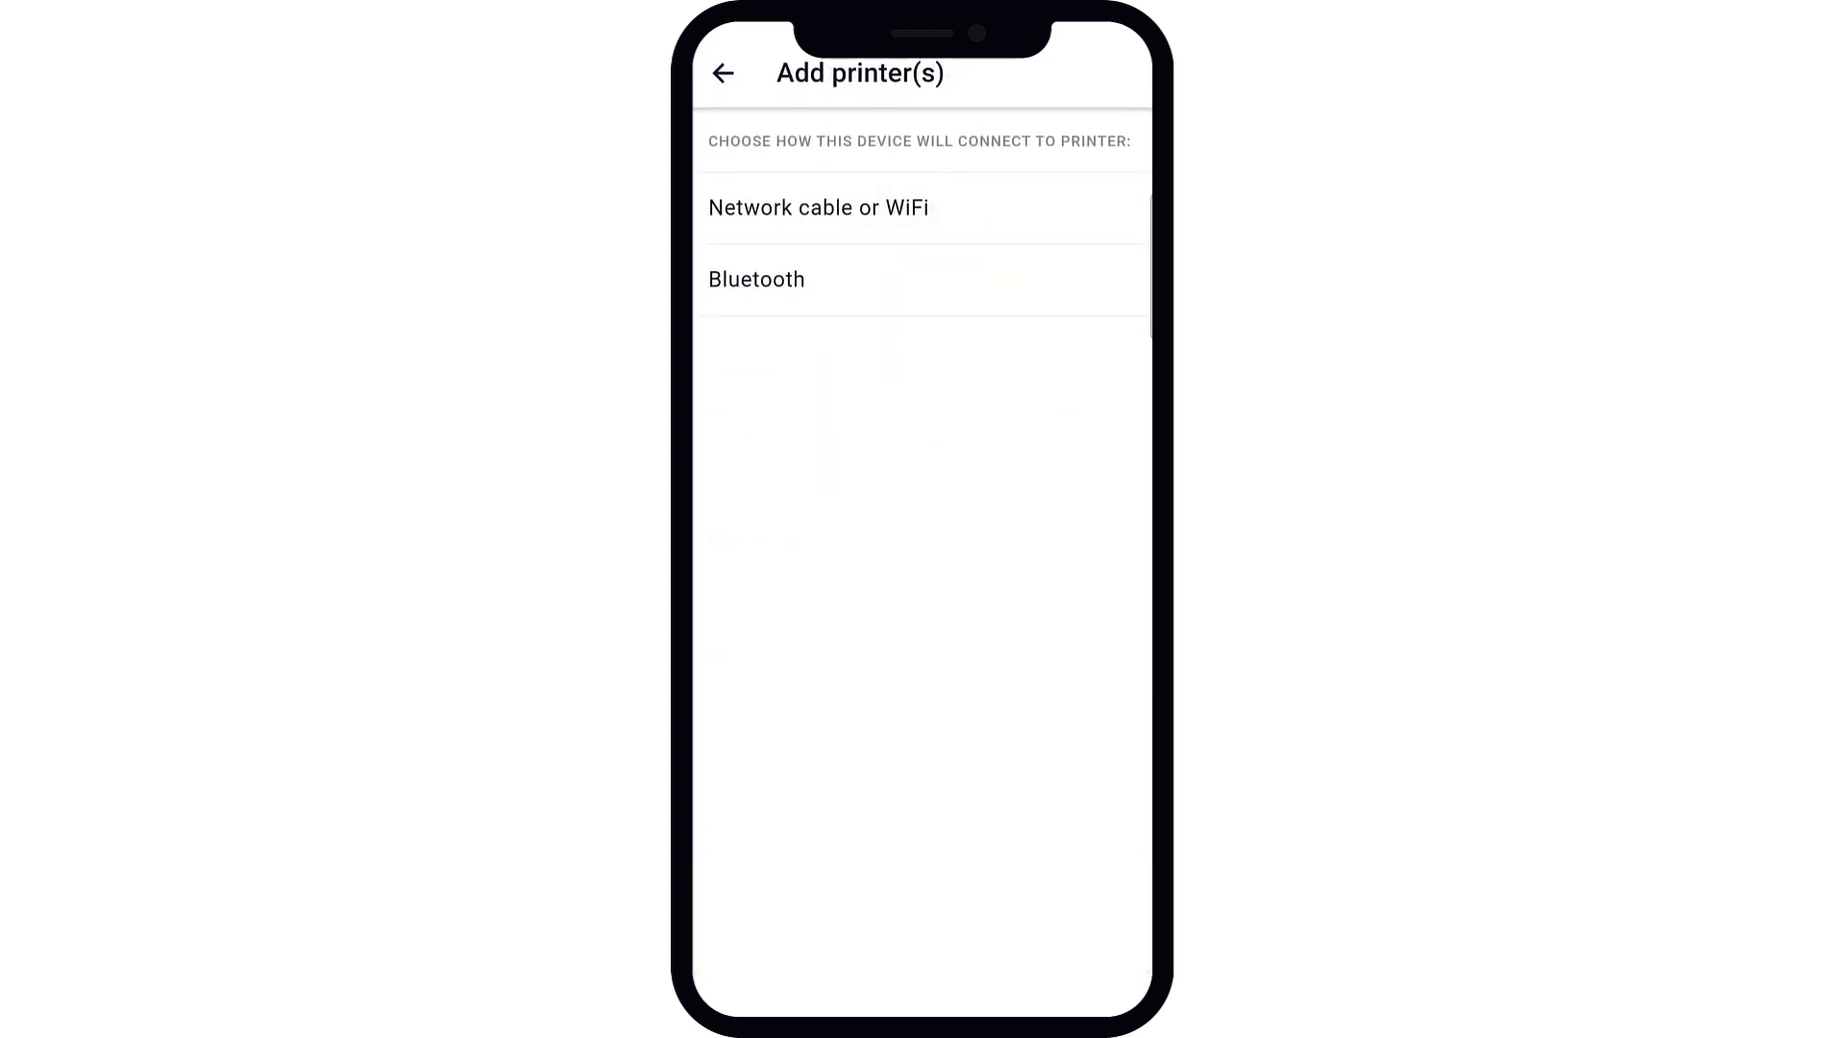
{"action": "left_click", "coordinate": [1058, 208]}
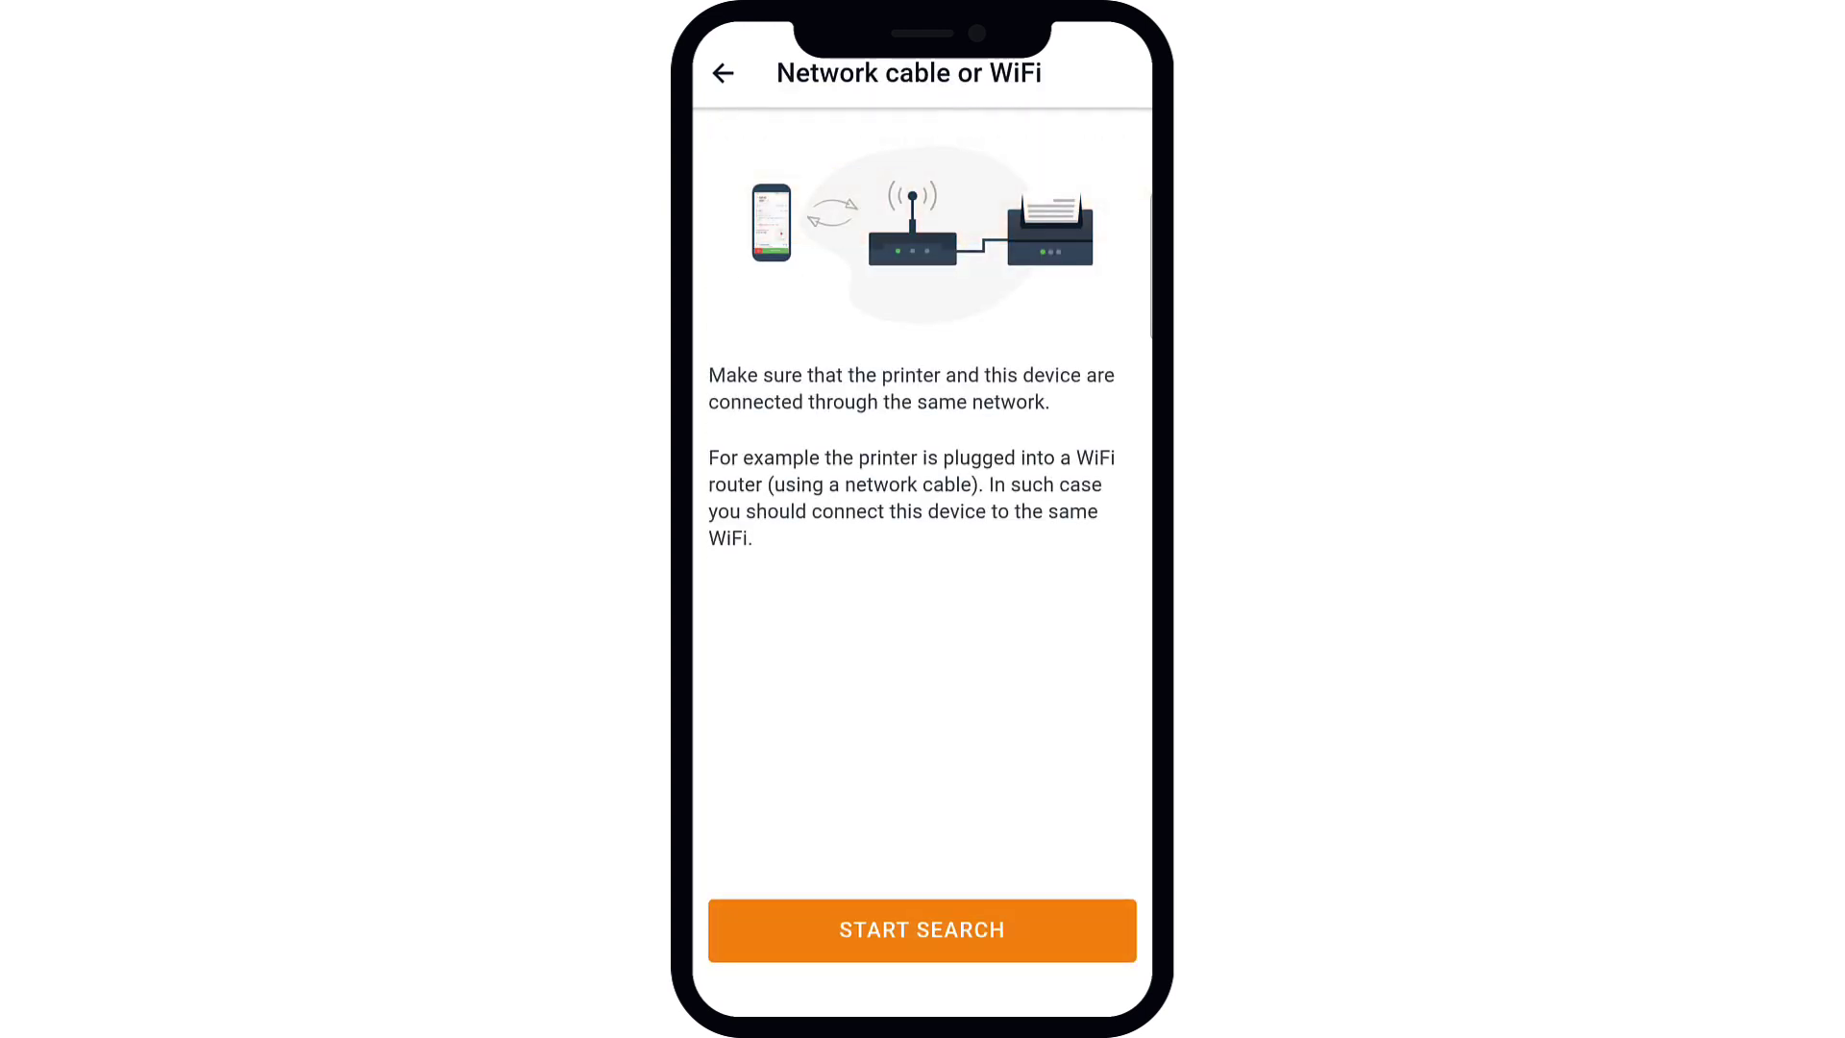
{"action": "left_click", "coordinate": [922, 931]}
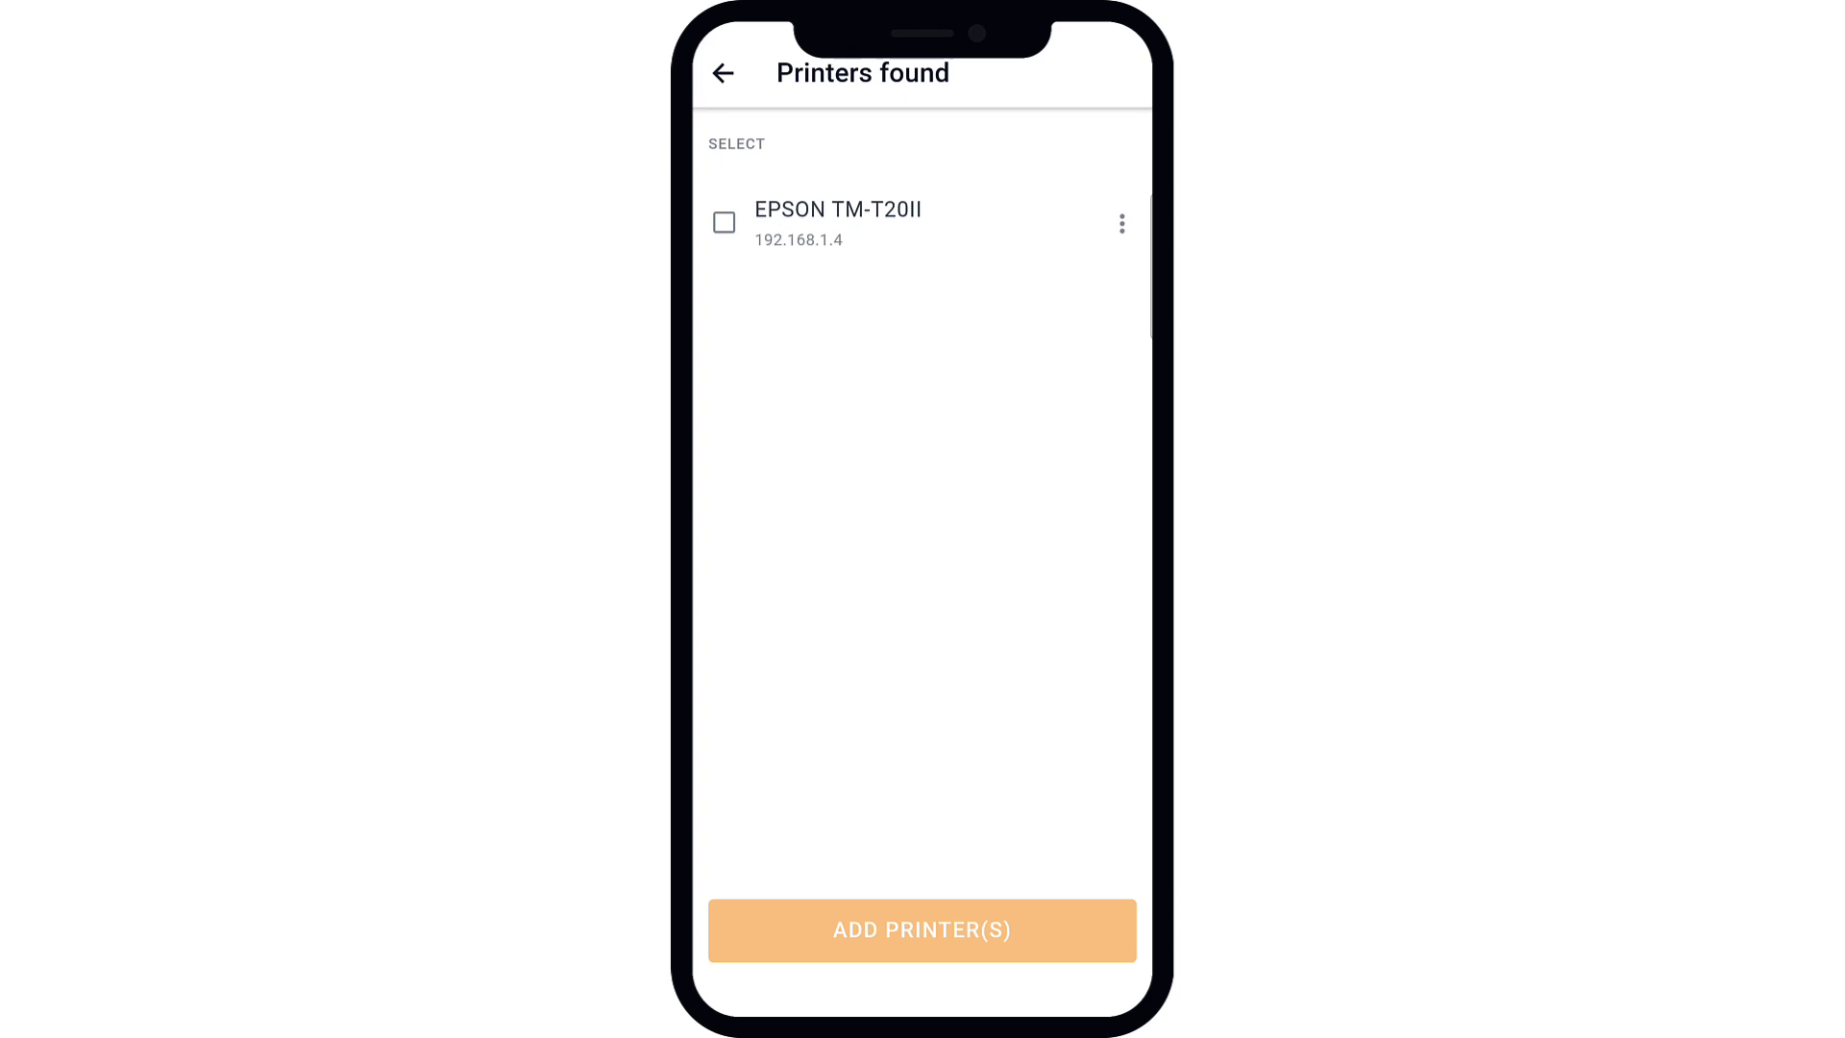
{"action": "left_click", "coordinate": [724, 222]}
Step: Add the EPSON TM-T20II as an auto-print printer and print the $11.60 delivery order
{"action": "left_click", "coordinate": [921, 930]}
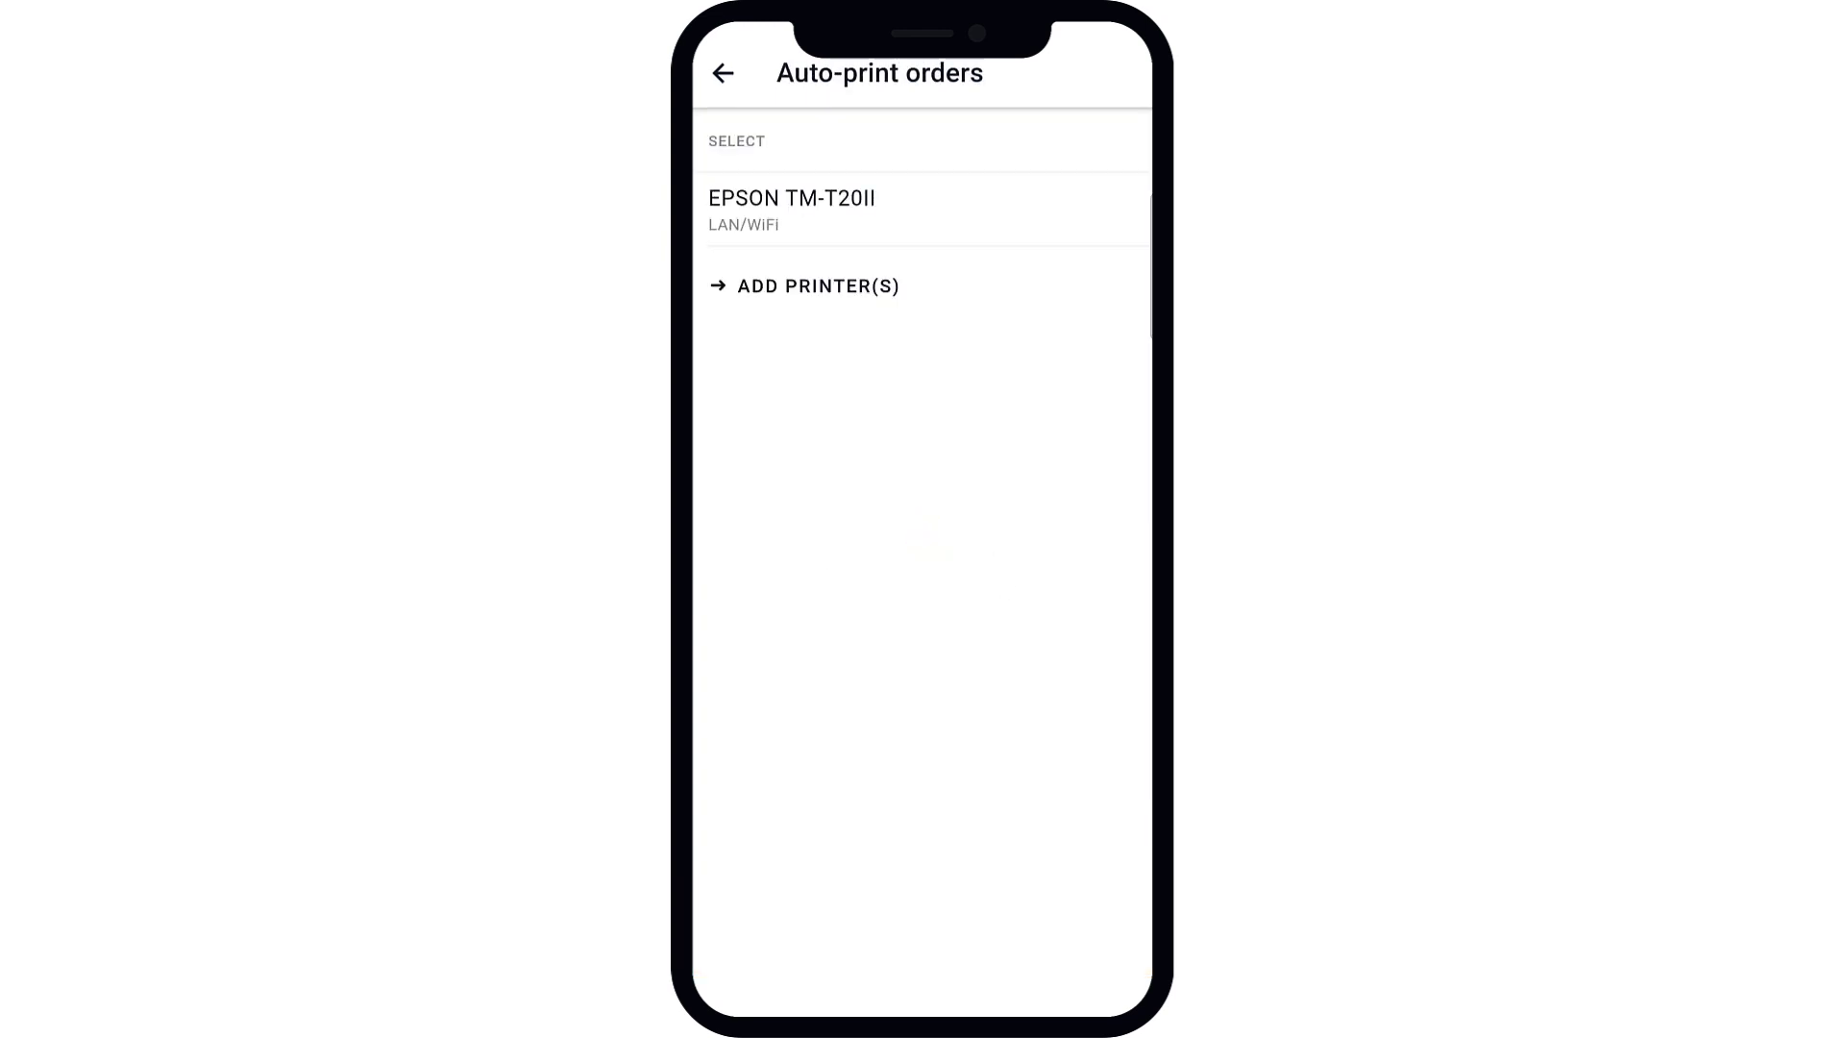
{"action": "left_click", "coordinate": [723, 74]}
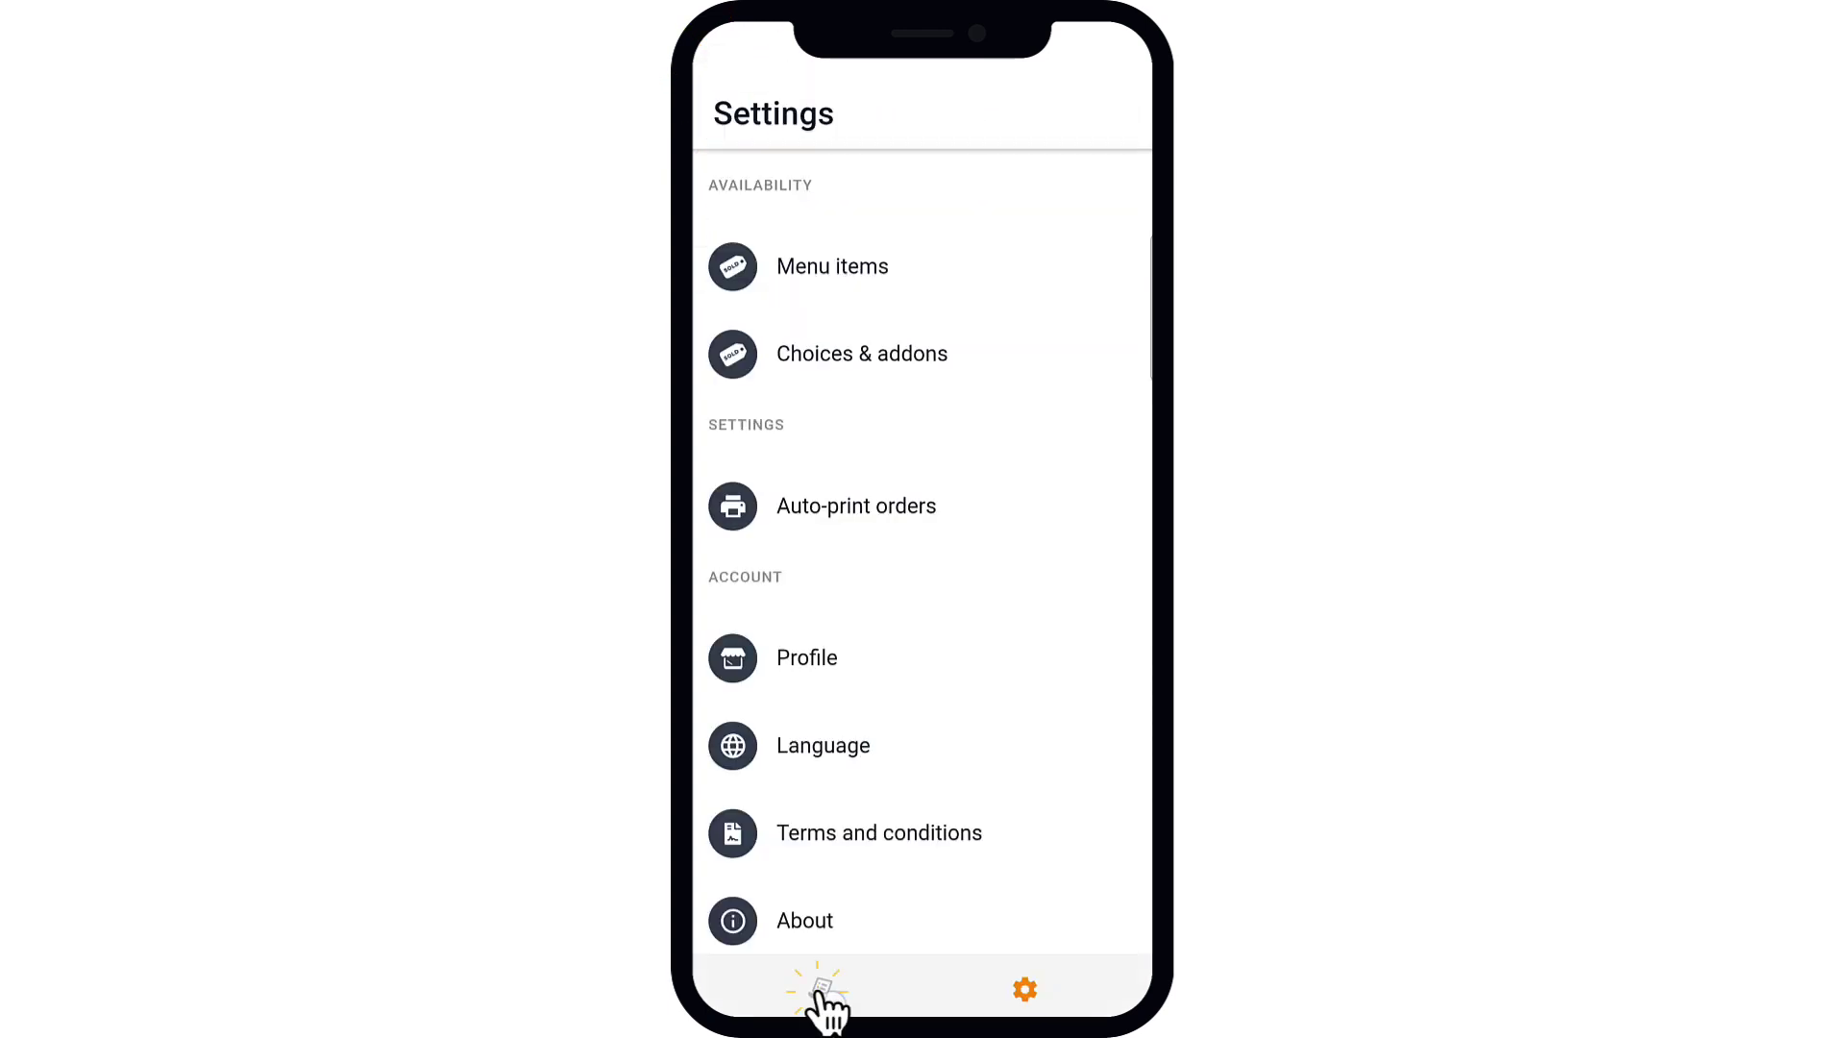
{"action": "left_click", "coordinate": [820, 992]}
{"action": "left_click", "coordinate": [903, 272]}
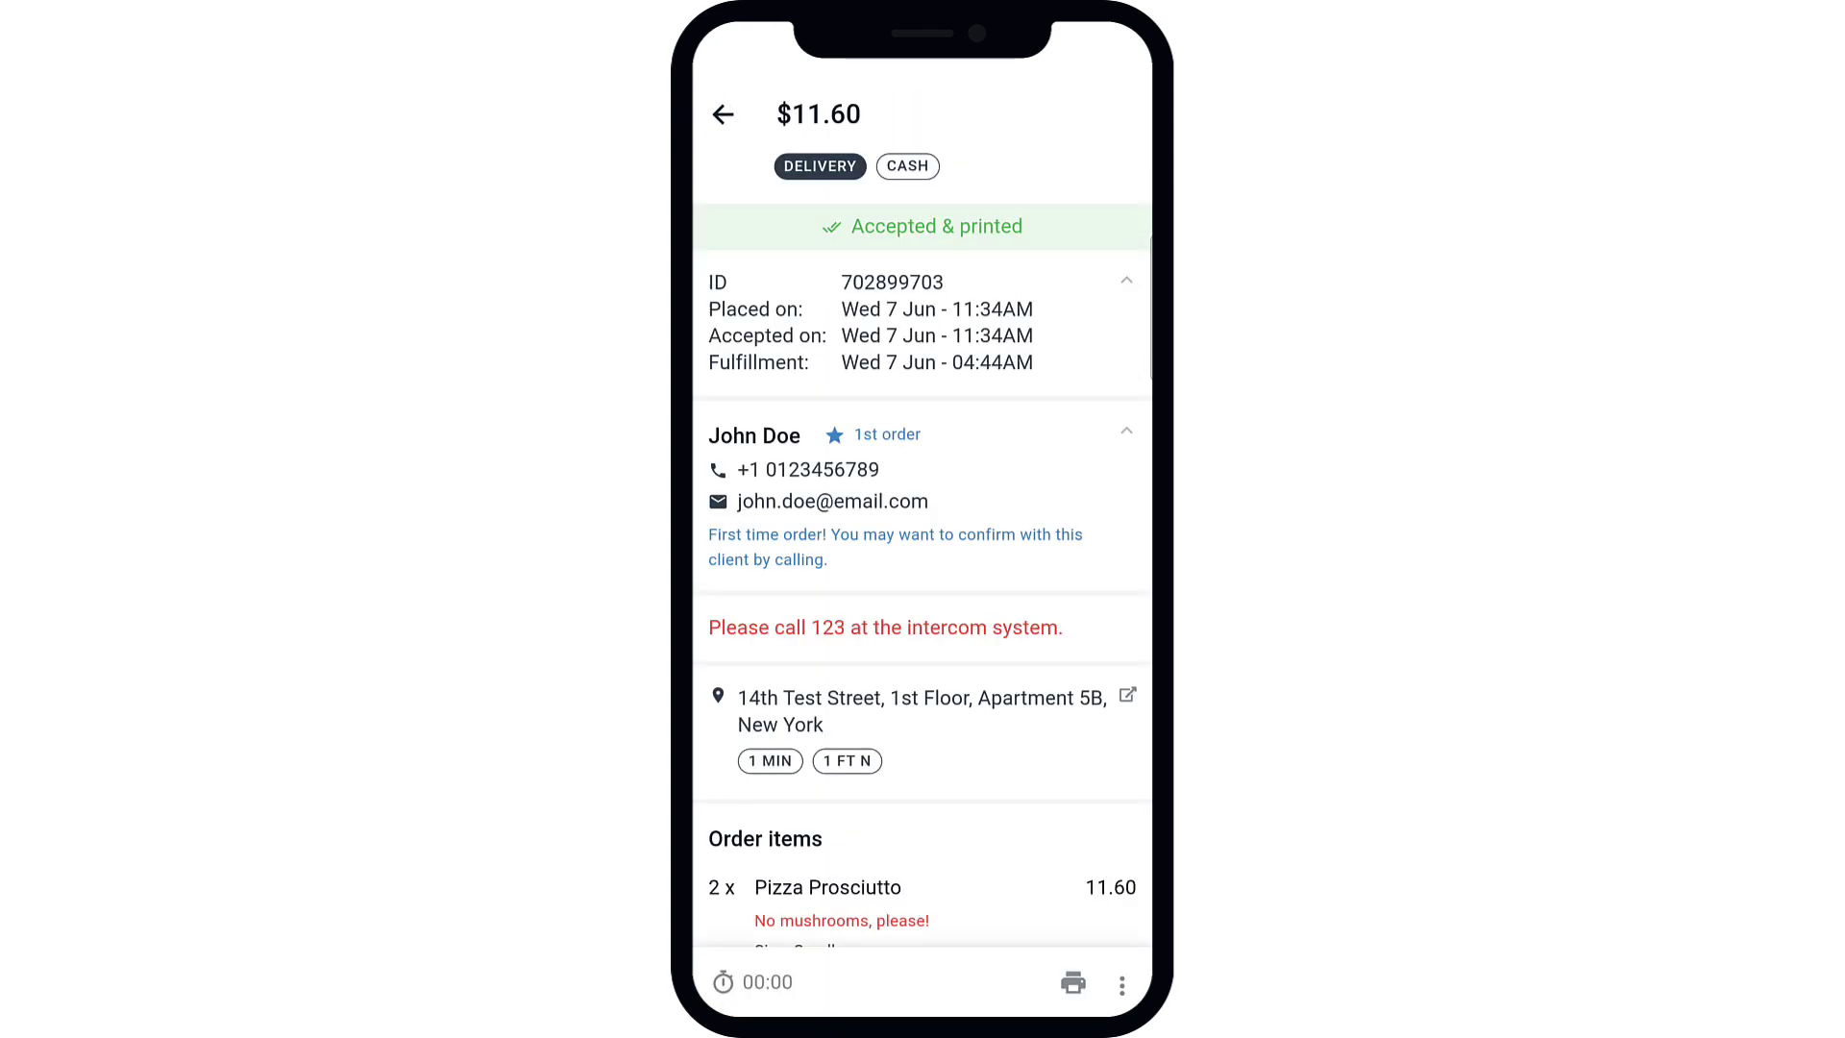
{"action": "left_click", "coordinate": [1074, 988]}
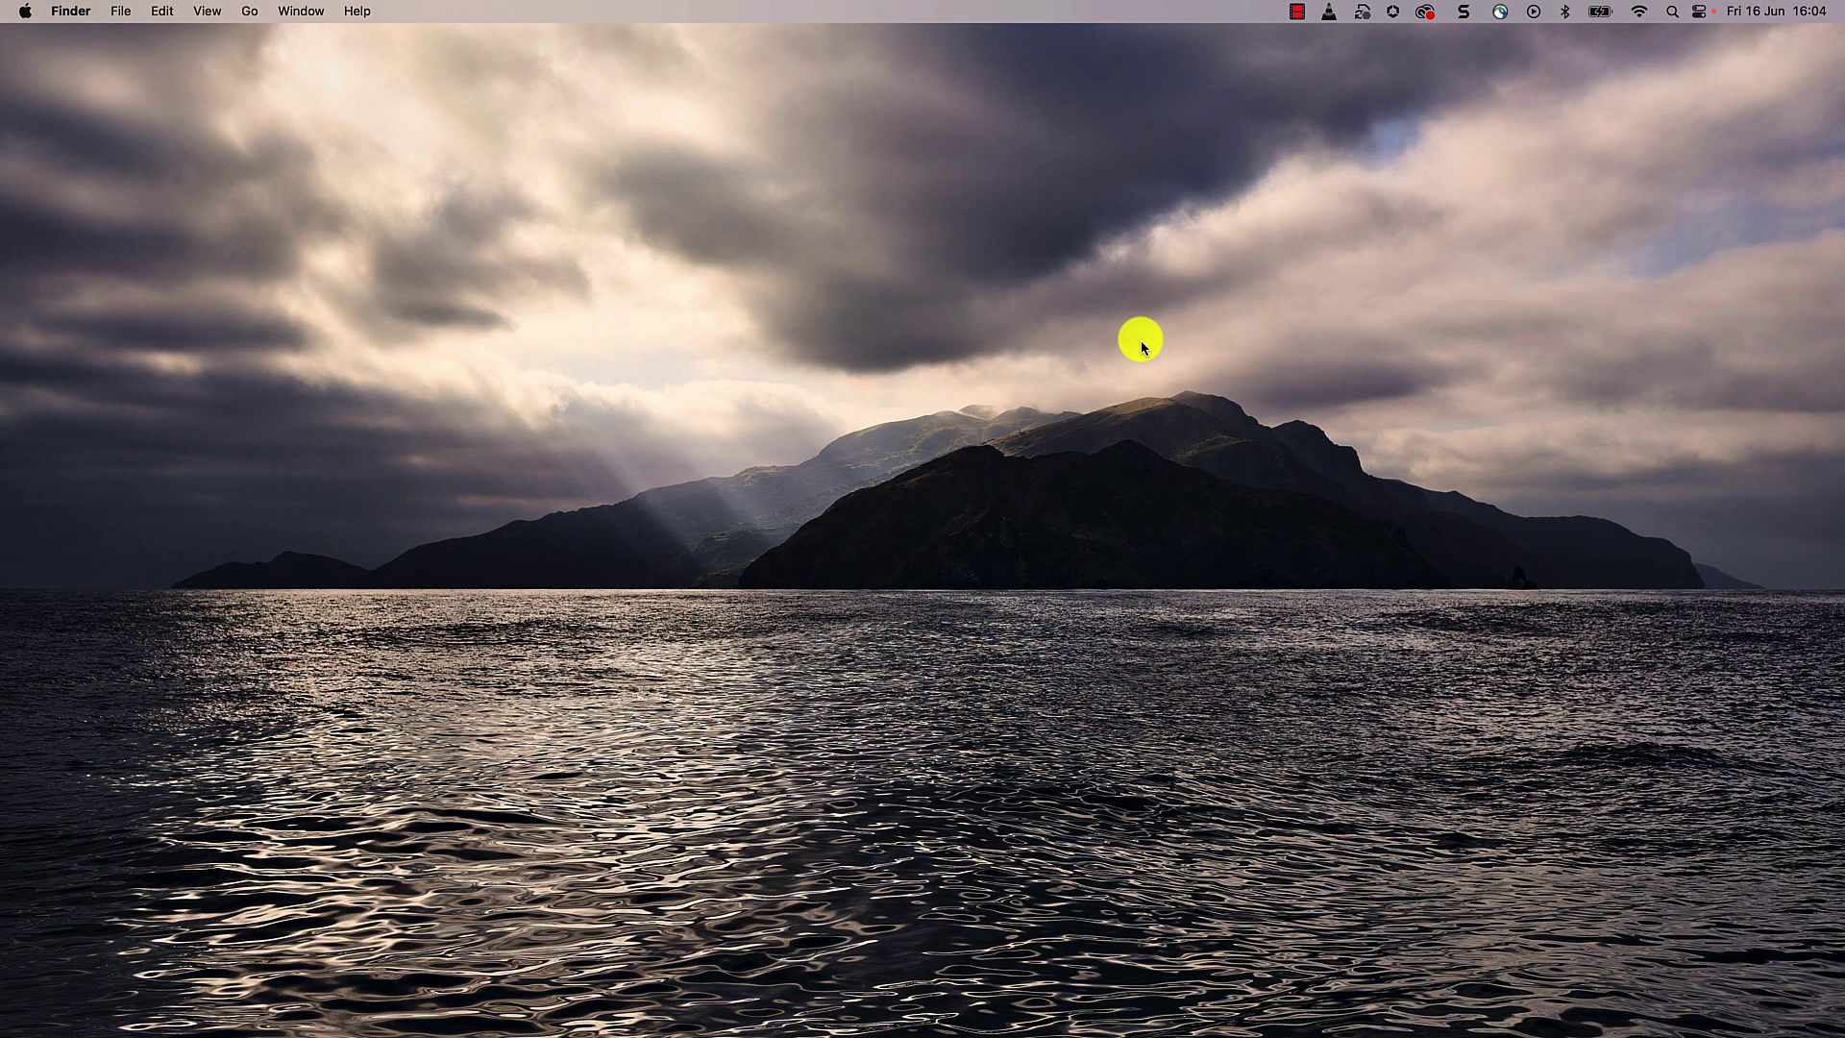
Step: Join the Mac's Wi-Fi to the unsecured TSP100III-BB73B6 network in Network settings
{"action": "mouse_move", "coordinate": [1020, 1028]}
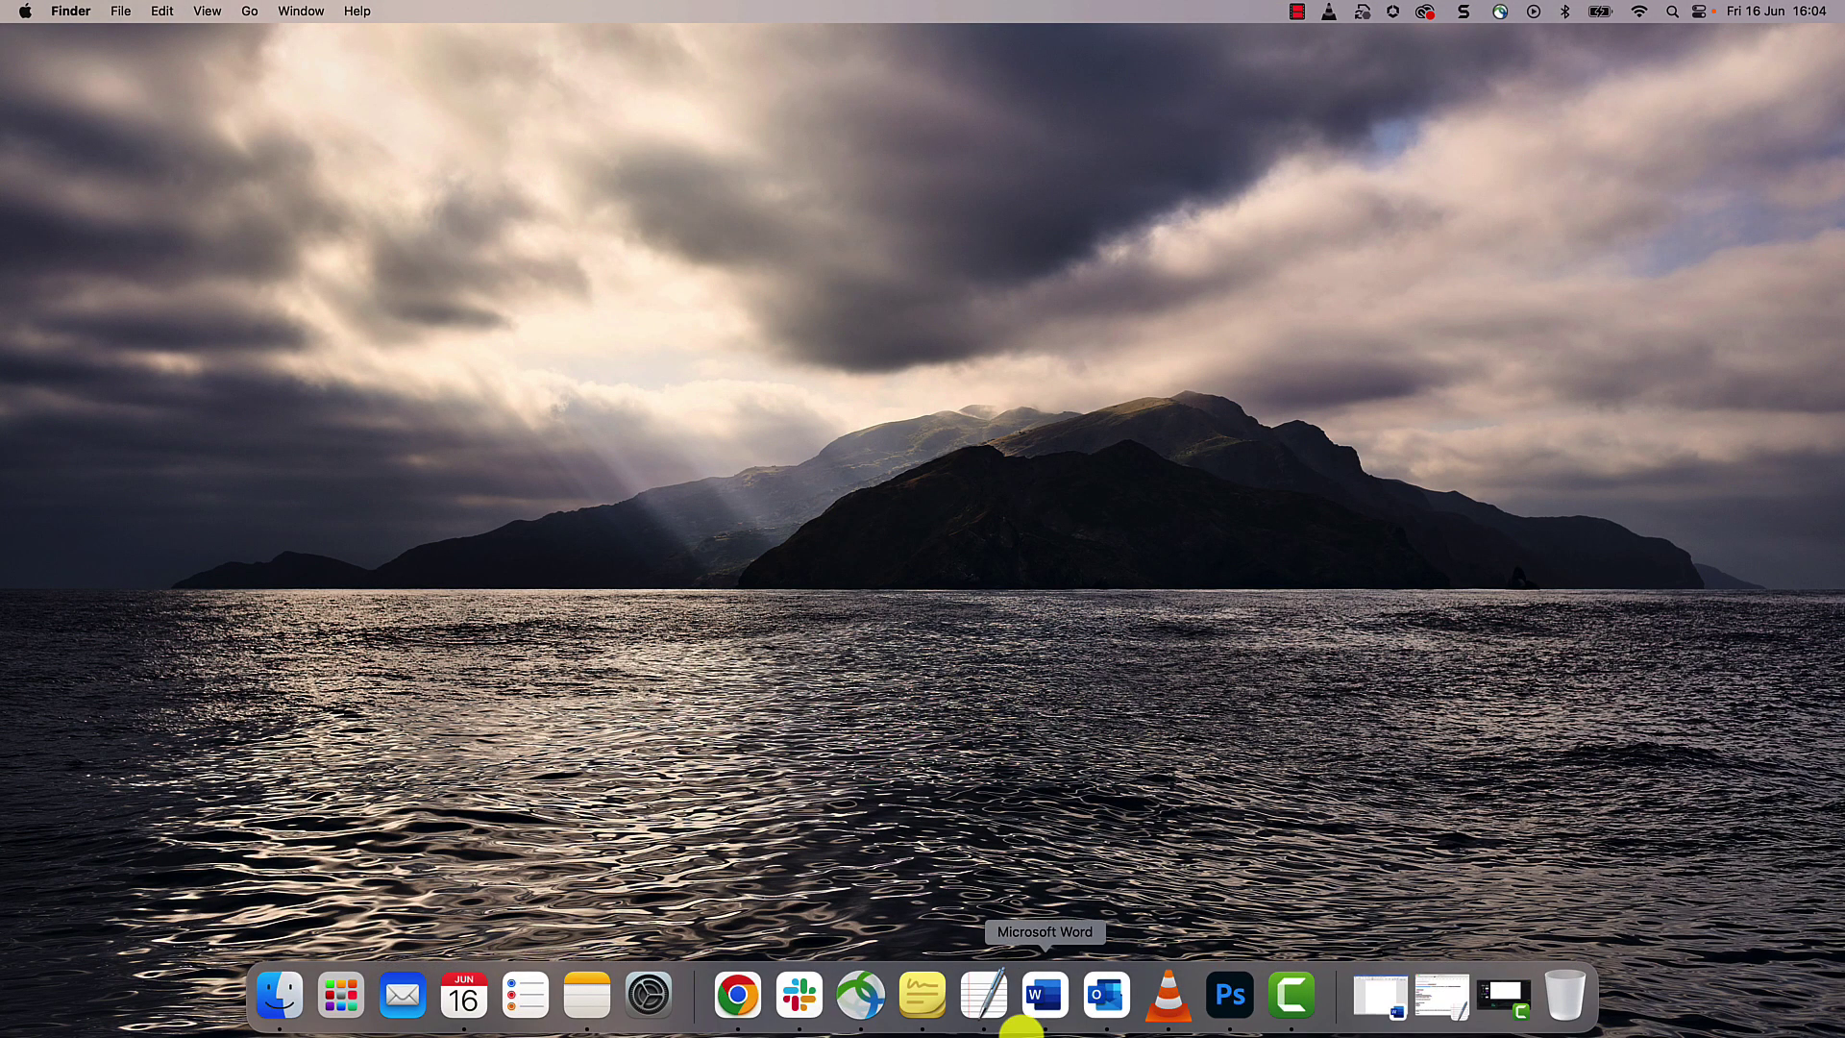
{"action": "left_click", "coordinate": [661, 1000]}
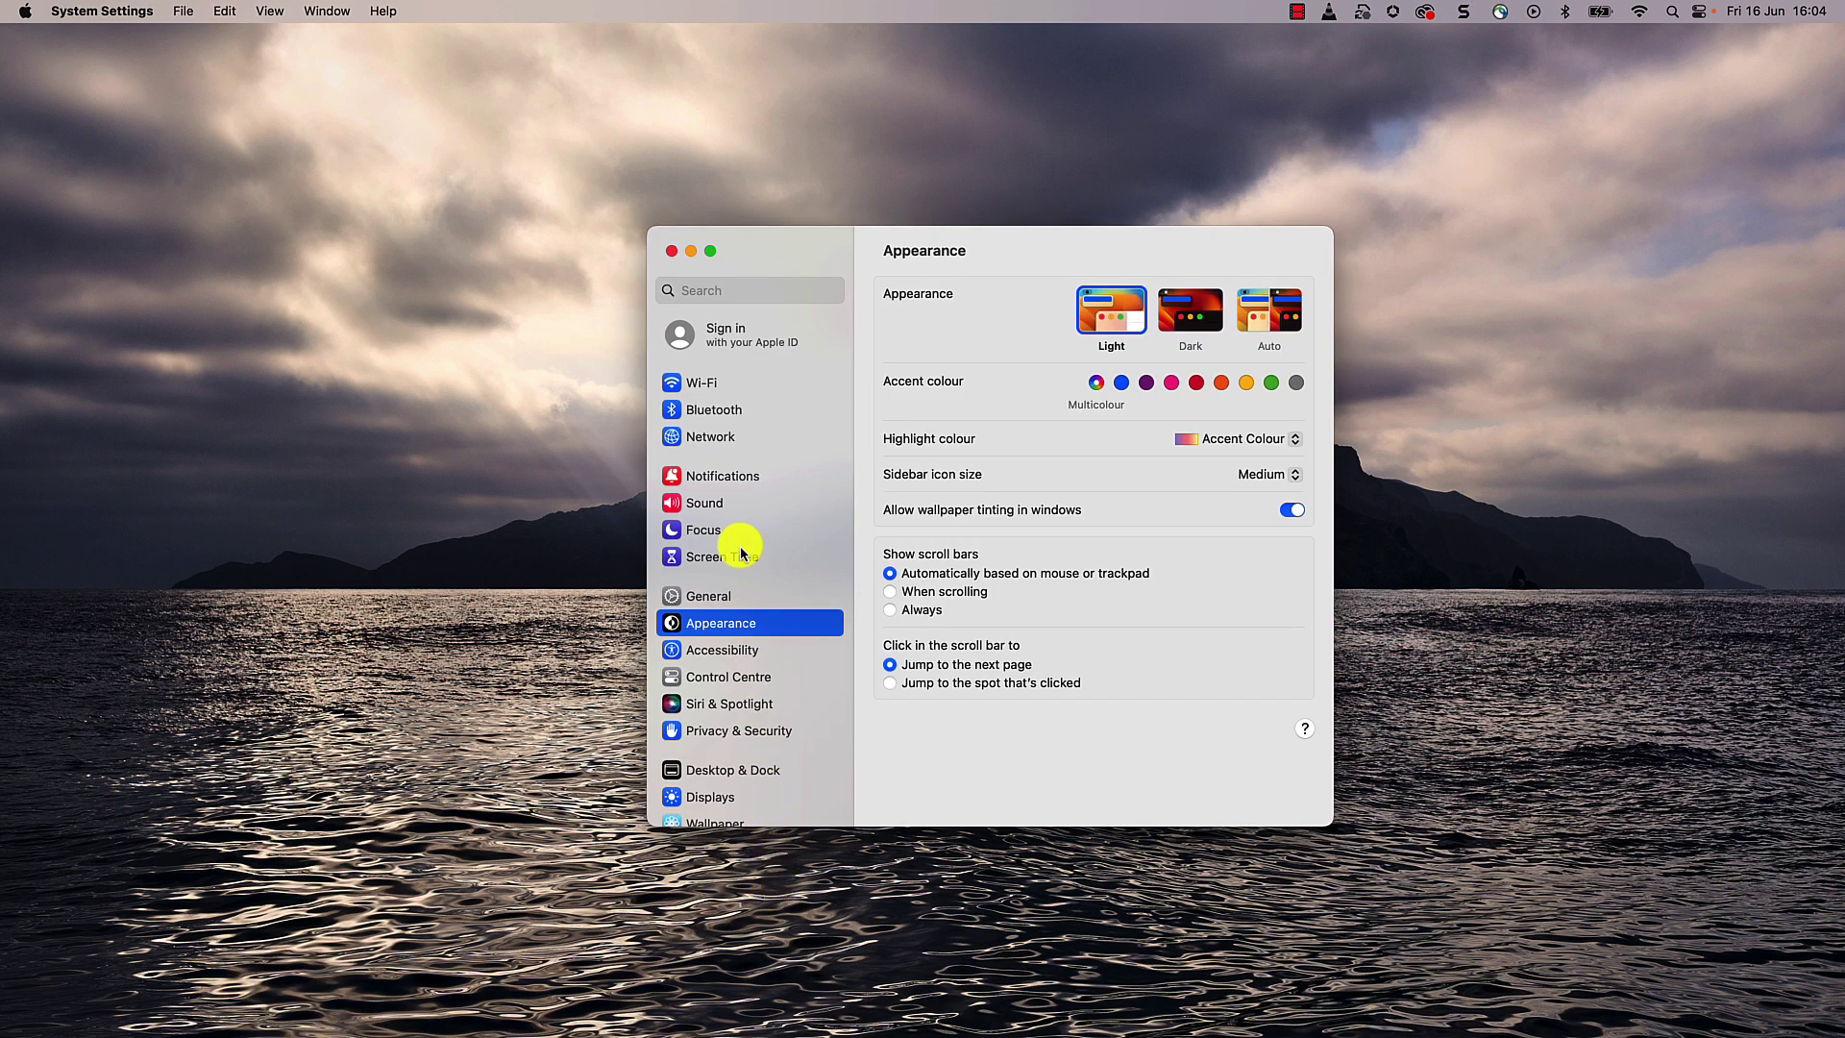
{"action": "left_click", "coordinate": [730, 441]}
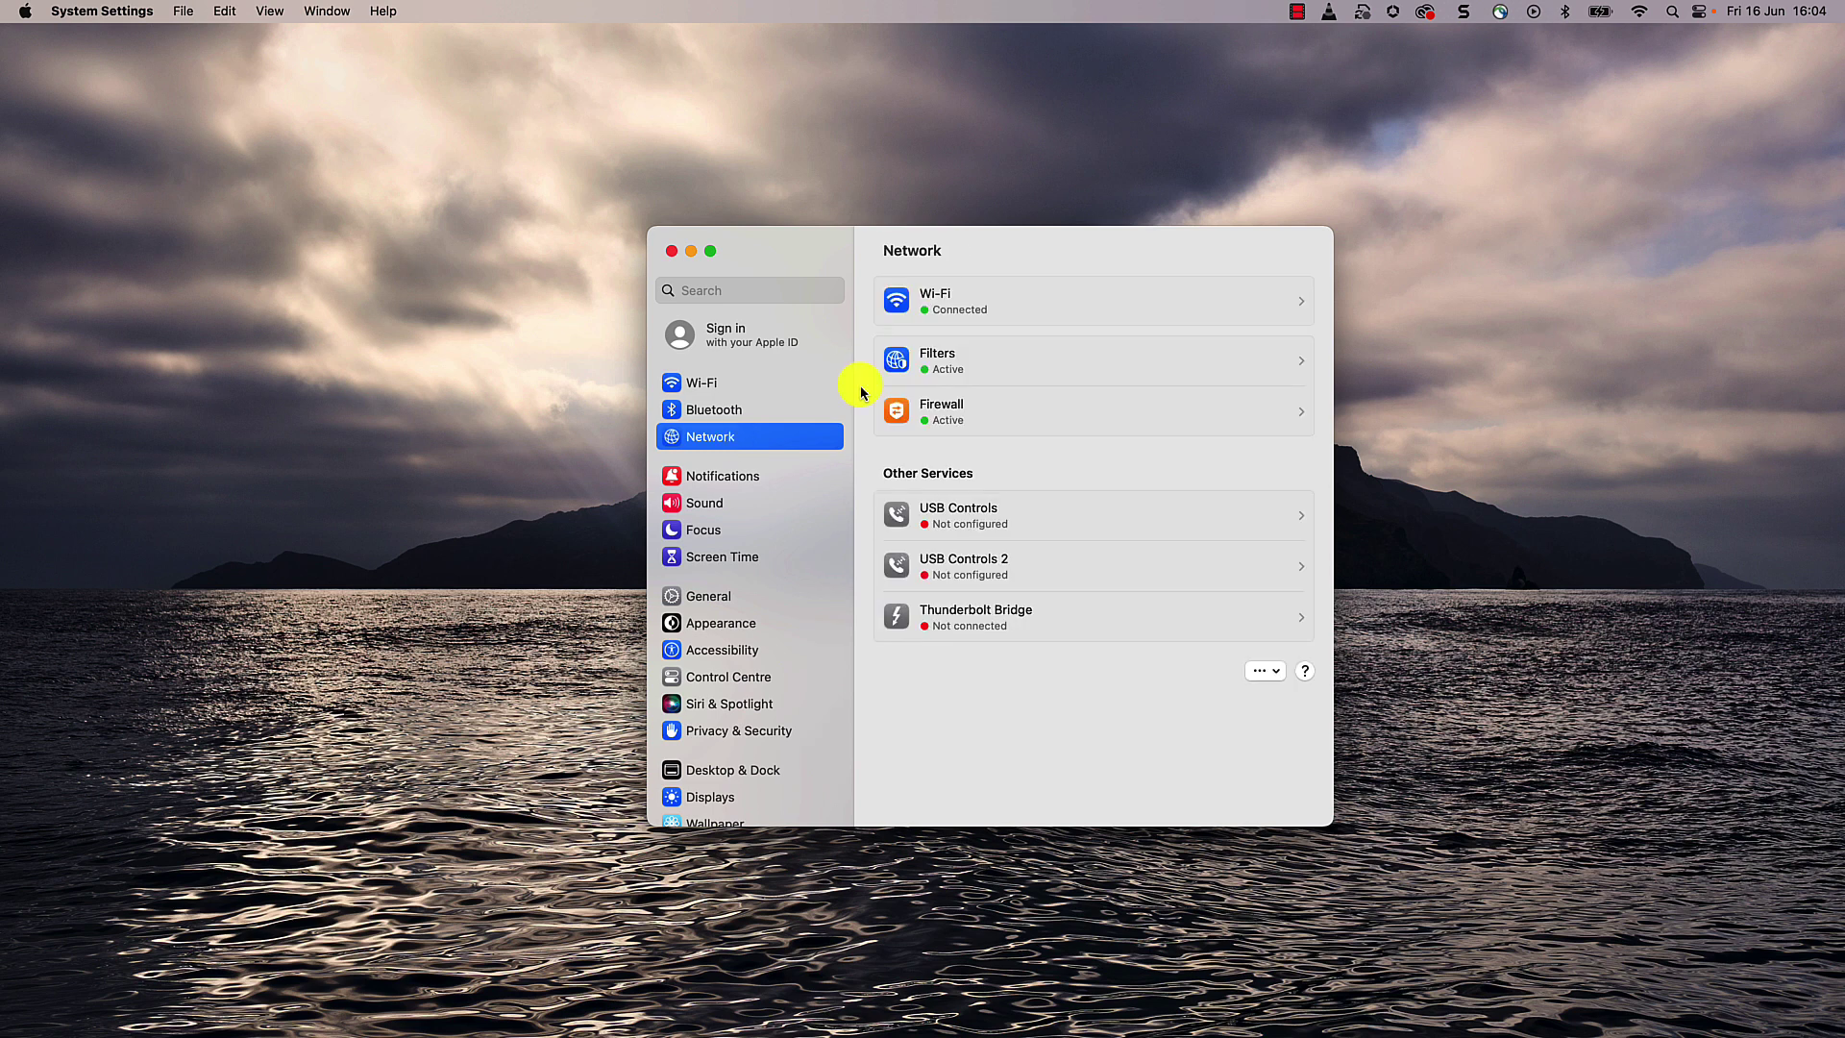
{"action": "left_click", "coordinate": [989, 302]}
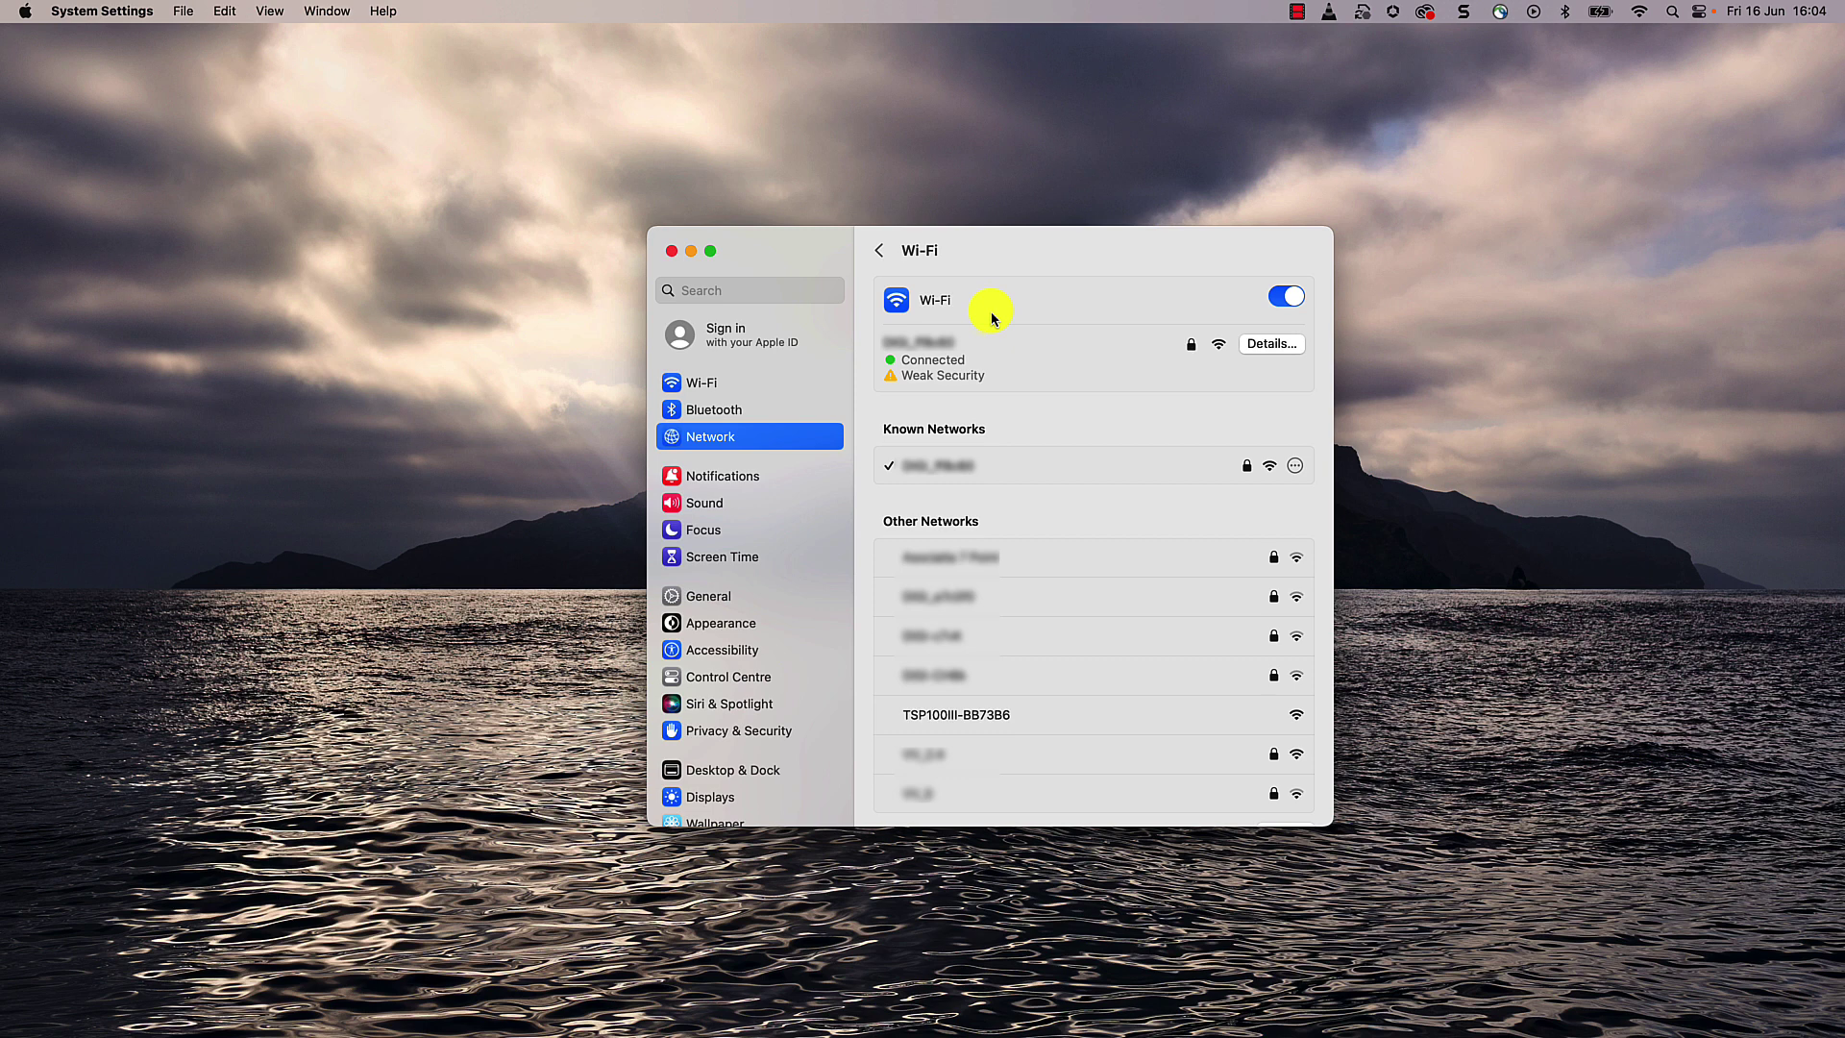
{"action": "mouse_move", "coordinate": [971, 729]}
{"action": "left_click", "coordinate": [1213, 721]}
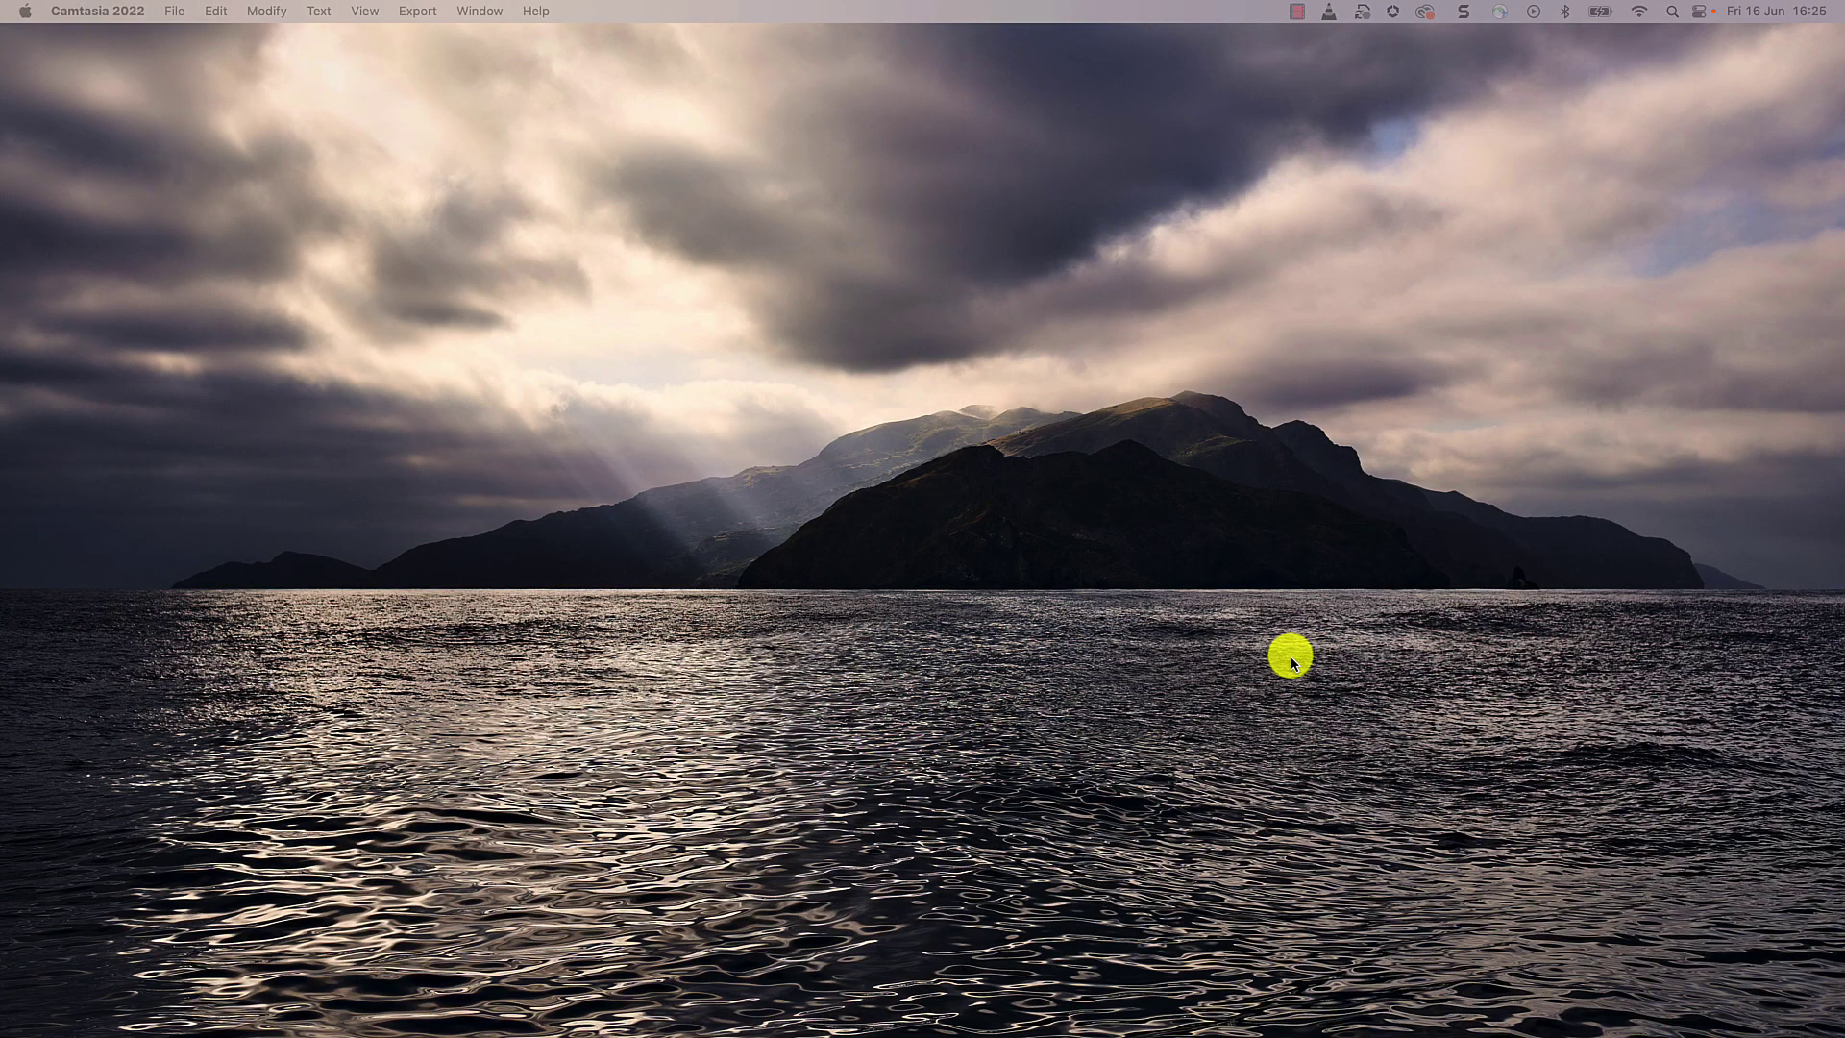
Step: Load the printer's configuration page at 192.168.10.1 in Chrome
{"action": "mouse_move", "coordinate": [1634, 1030]}
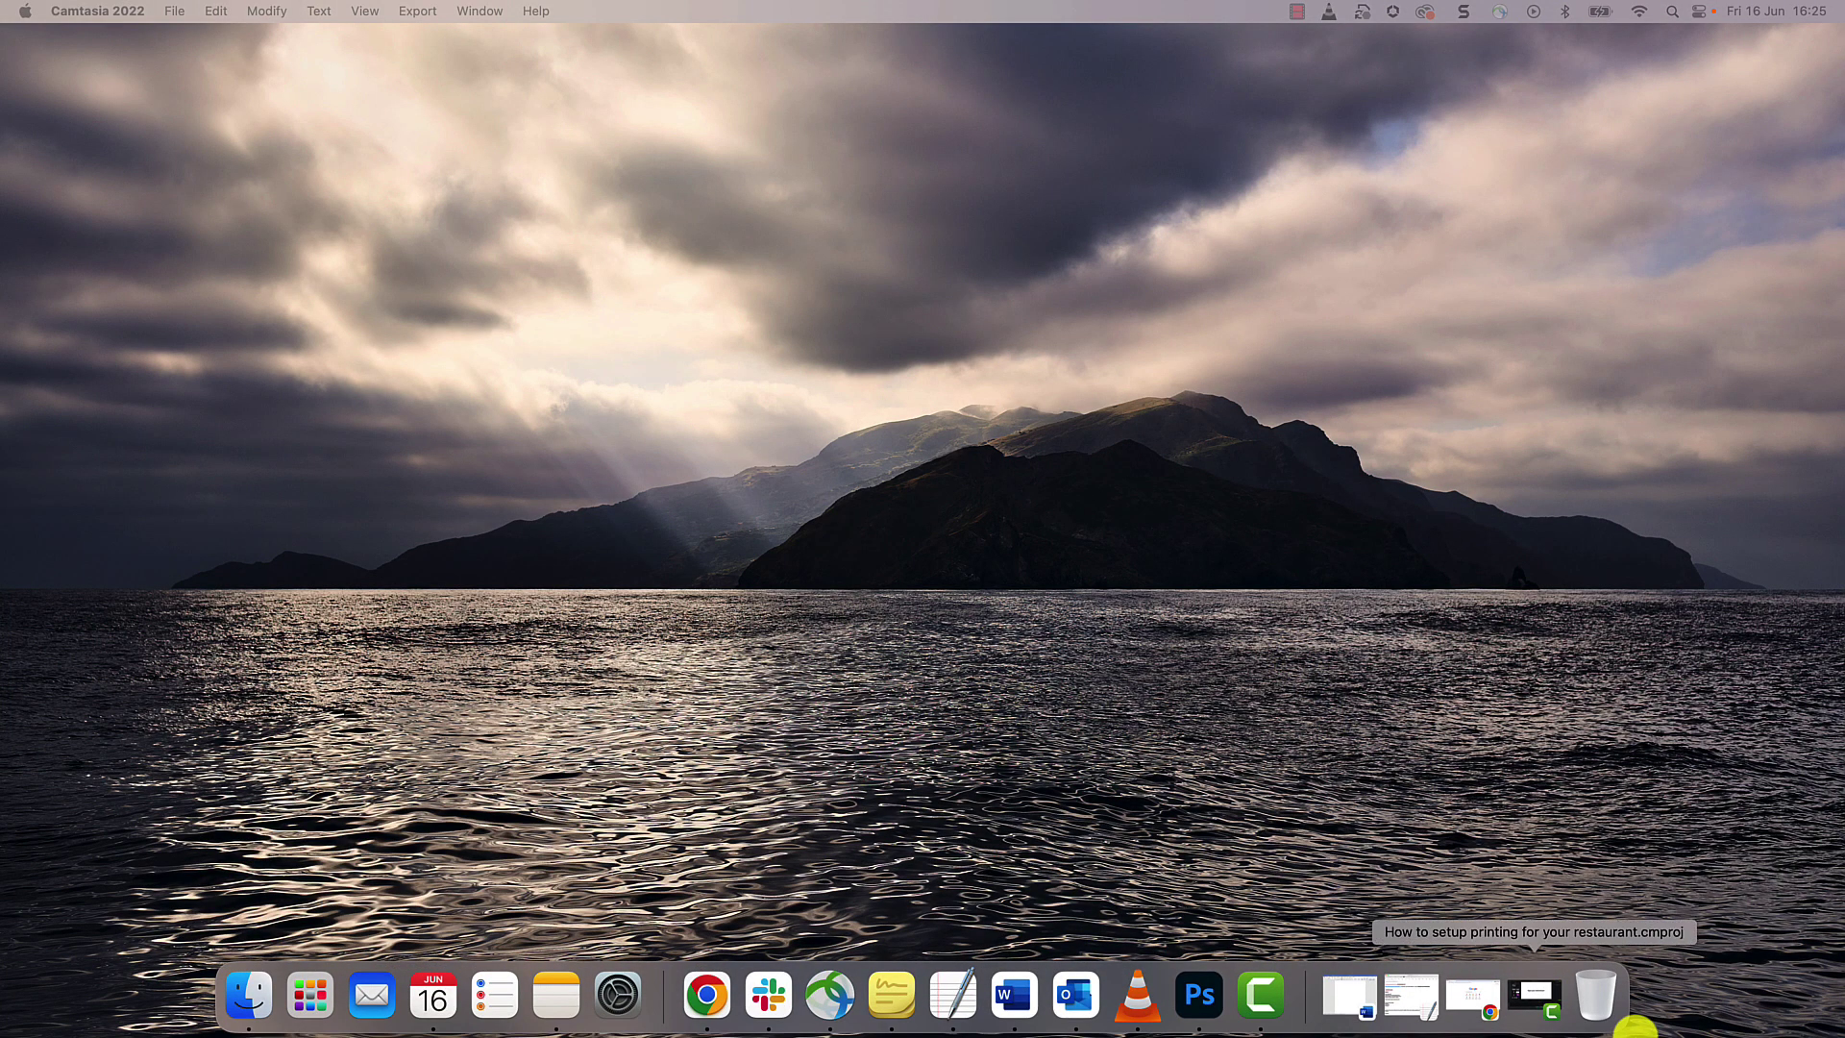
{"action": "left_click", "coordinate": [1473, 1000]}
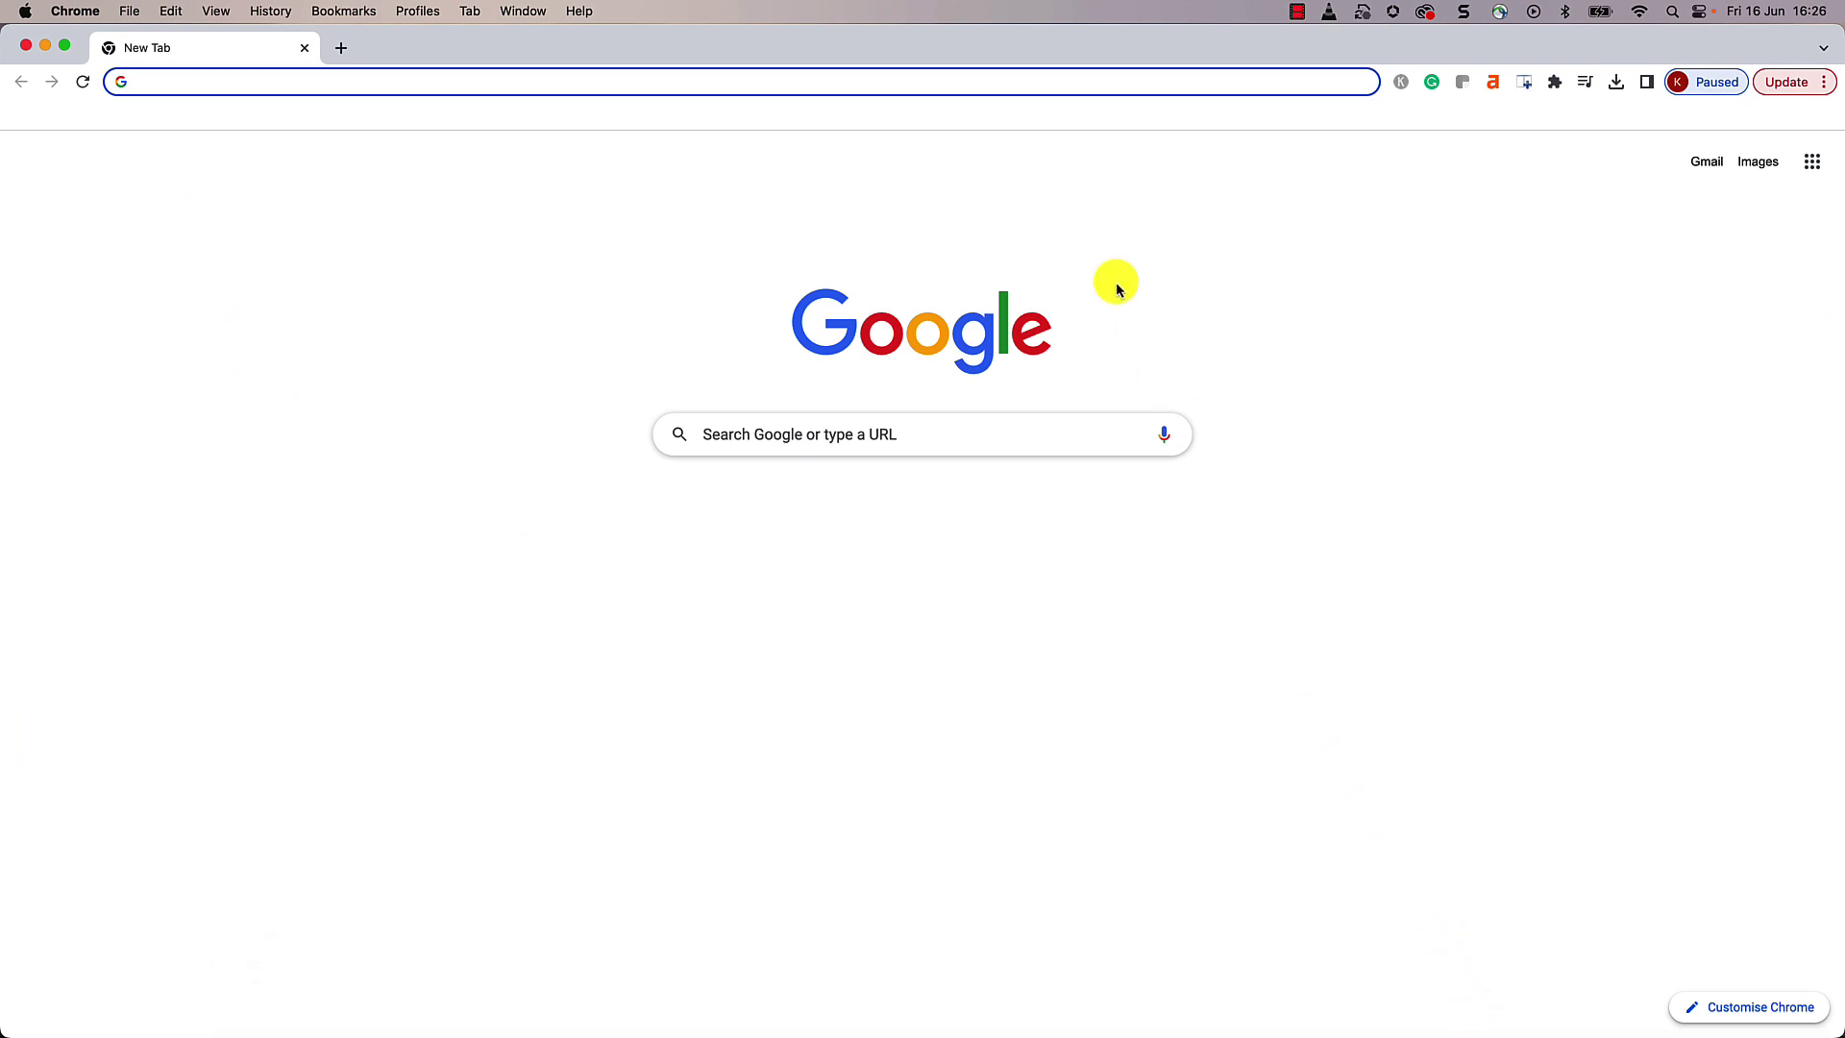
{"action": "type", "text": "1"}
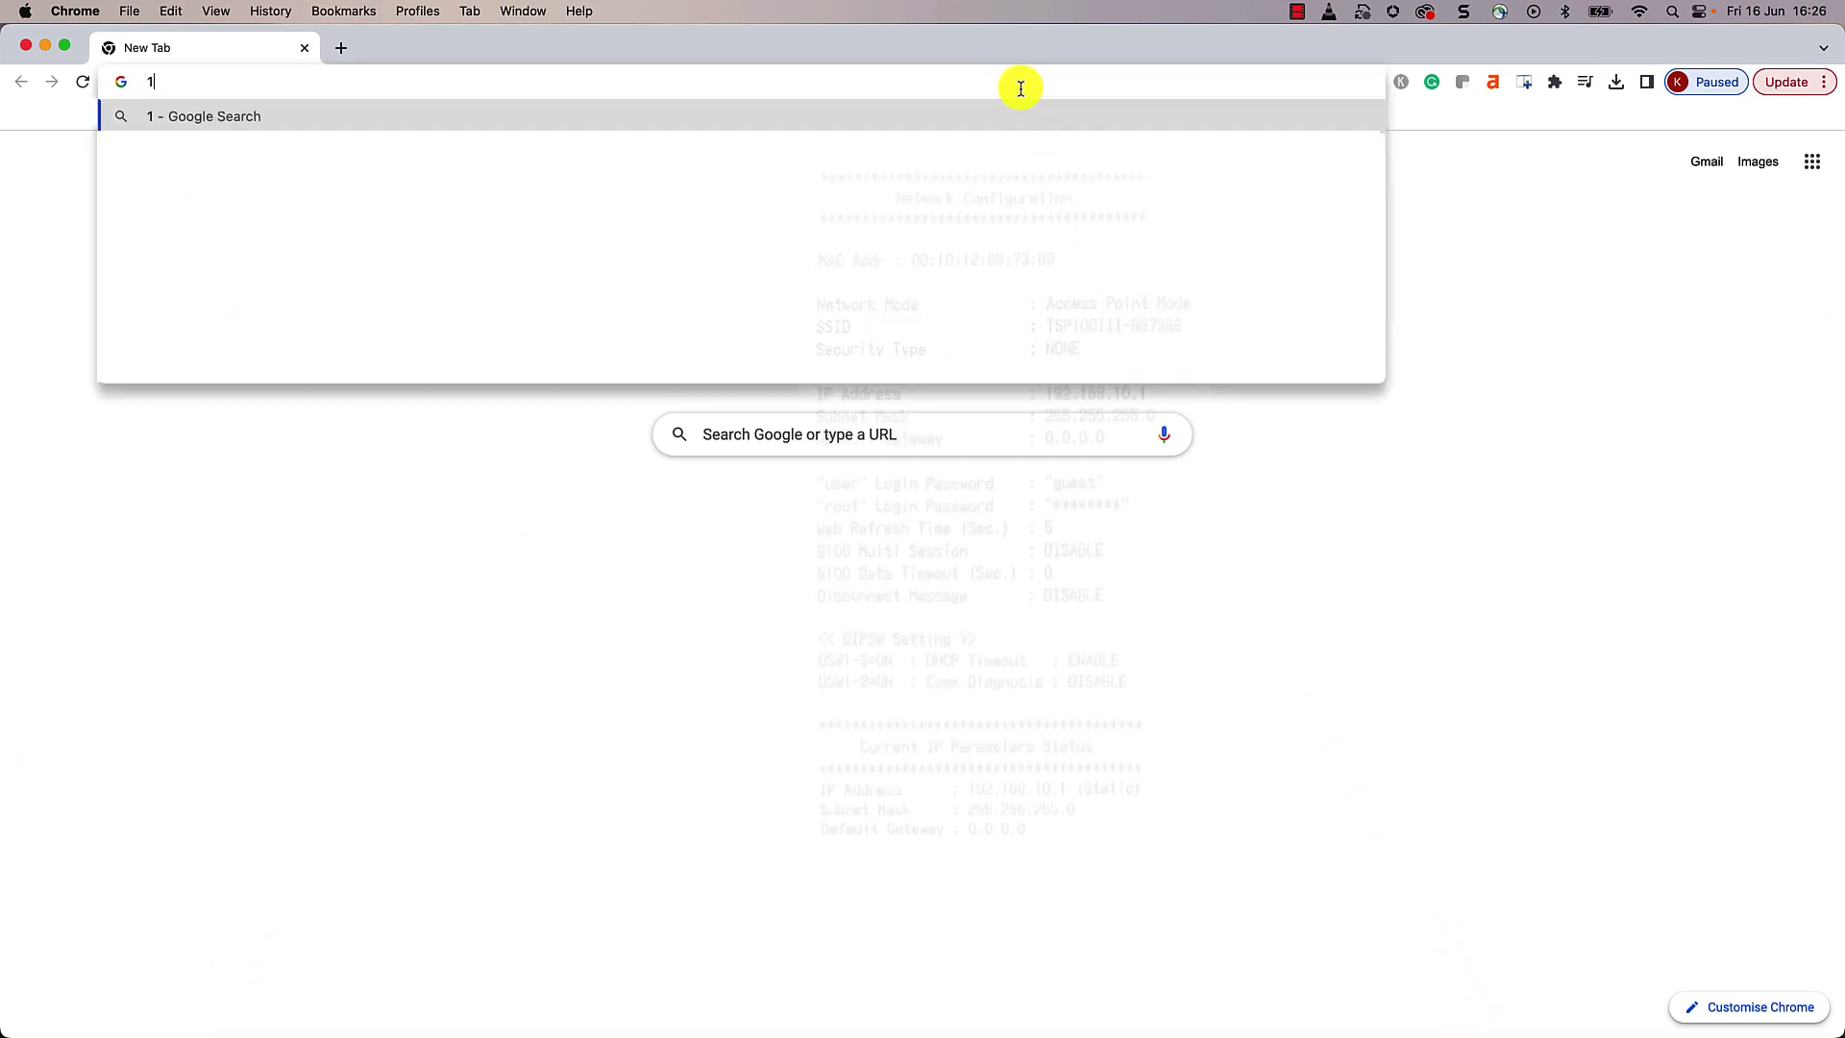
{"action": "type", "text": "92"}
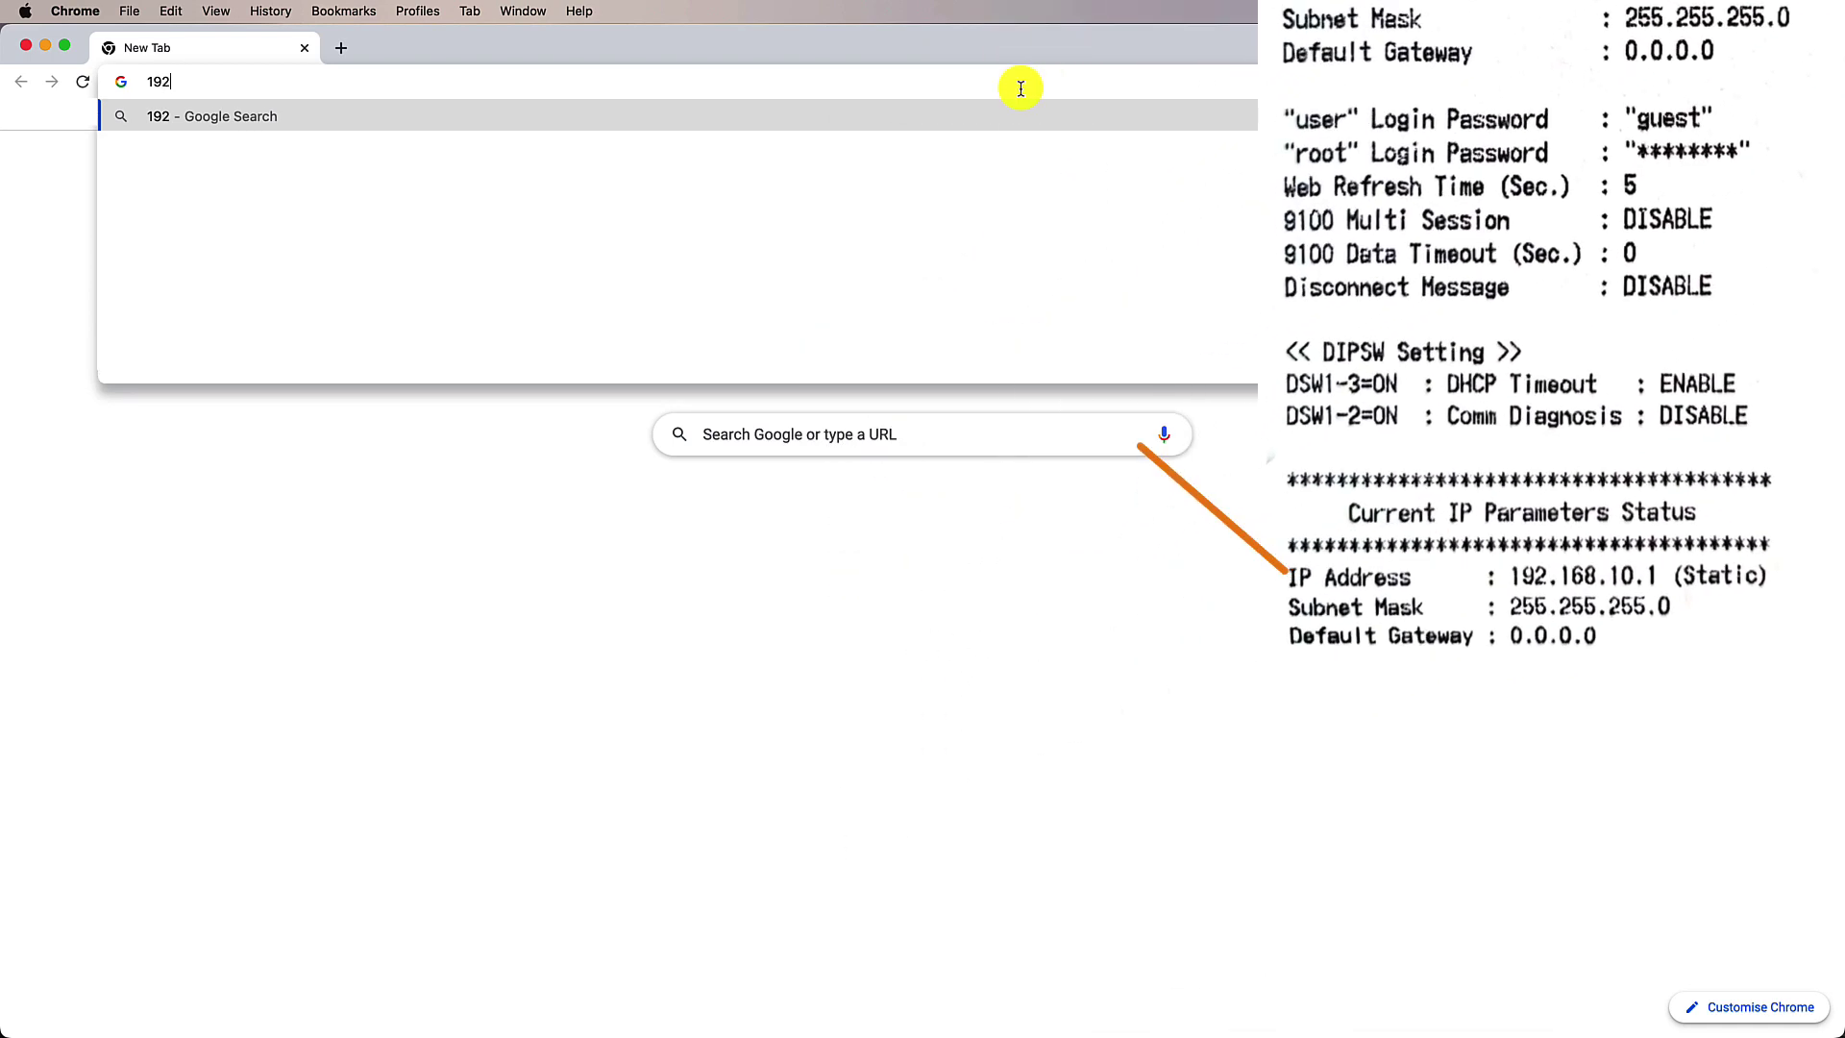
{"action": "type", "text": ".168.10.1"}
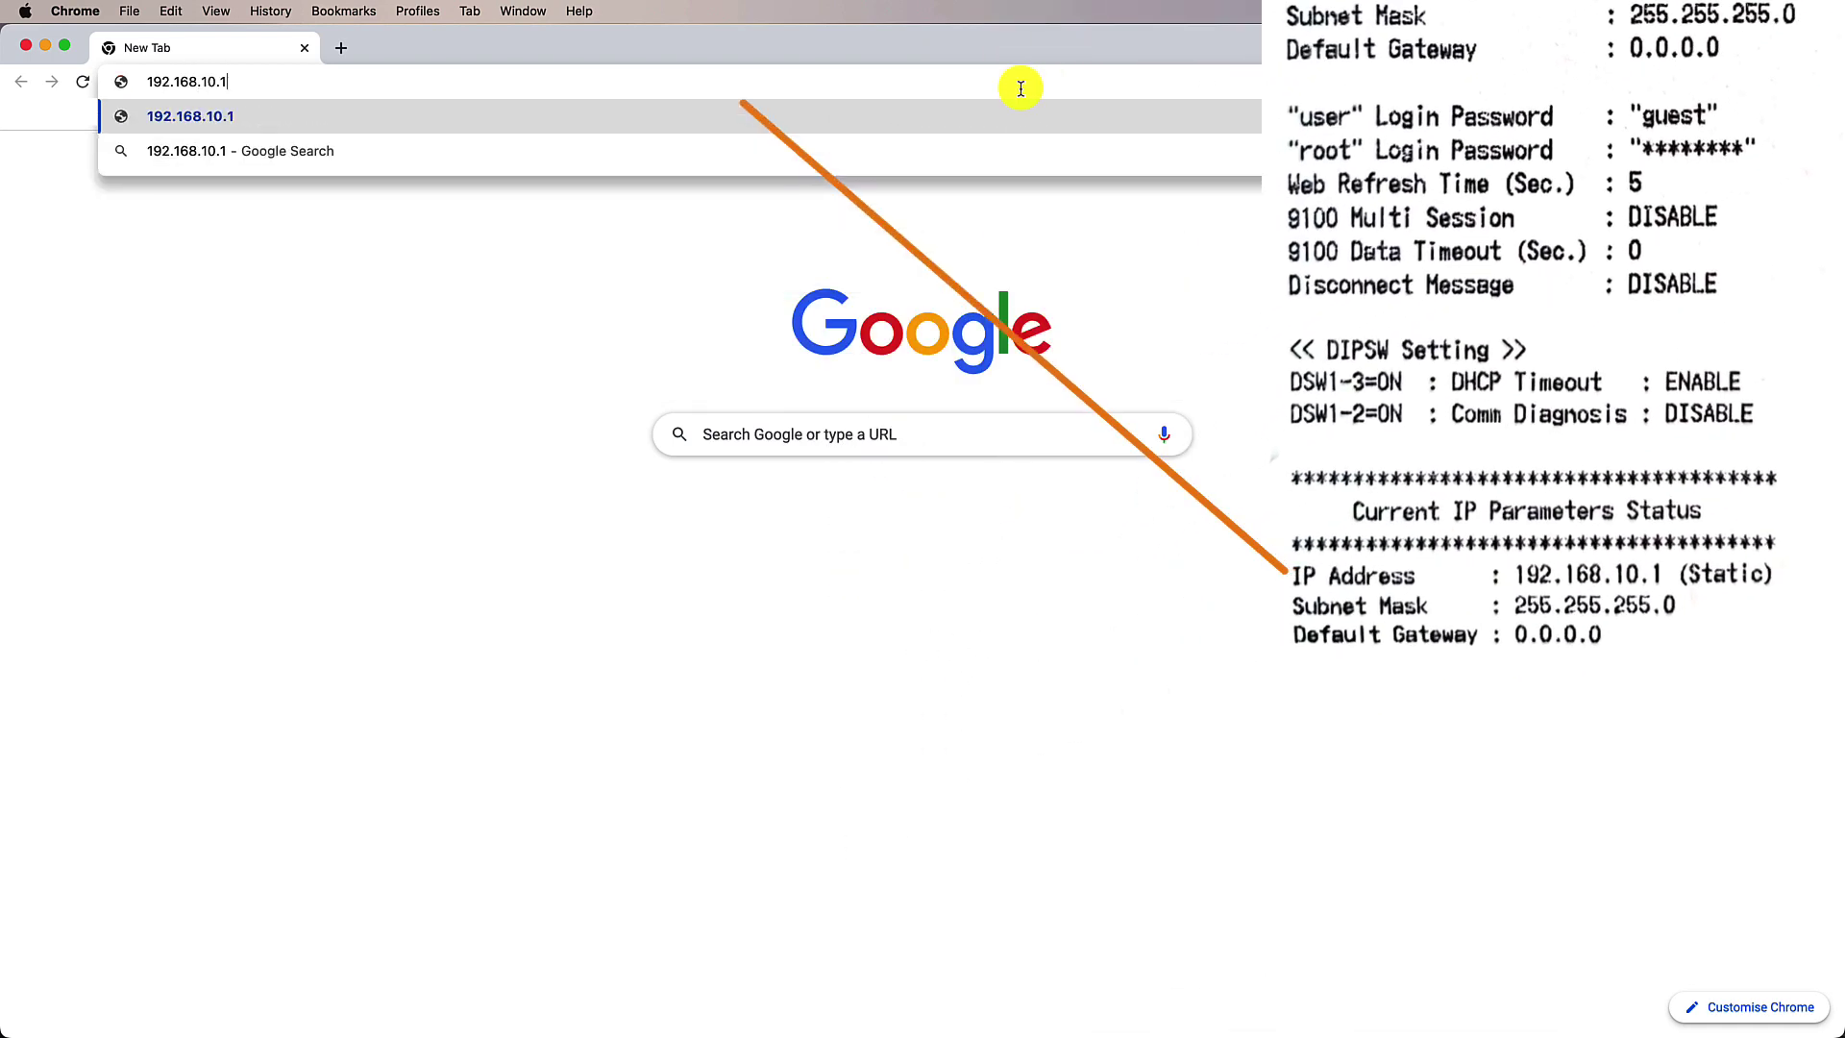
{"action": "key", "text": "Return"}
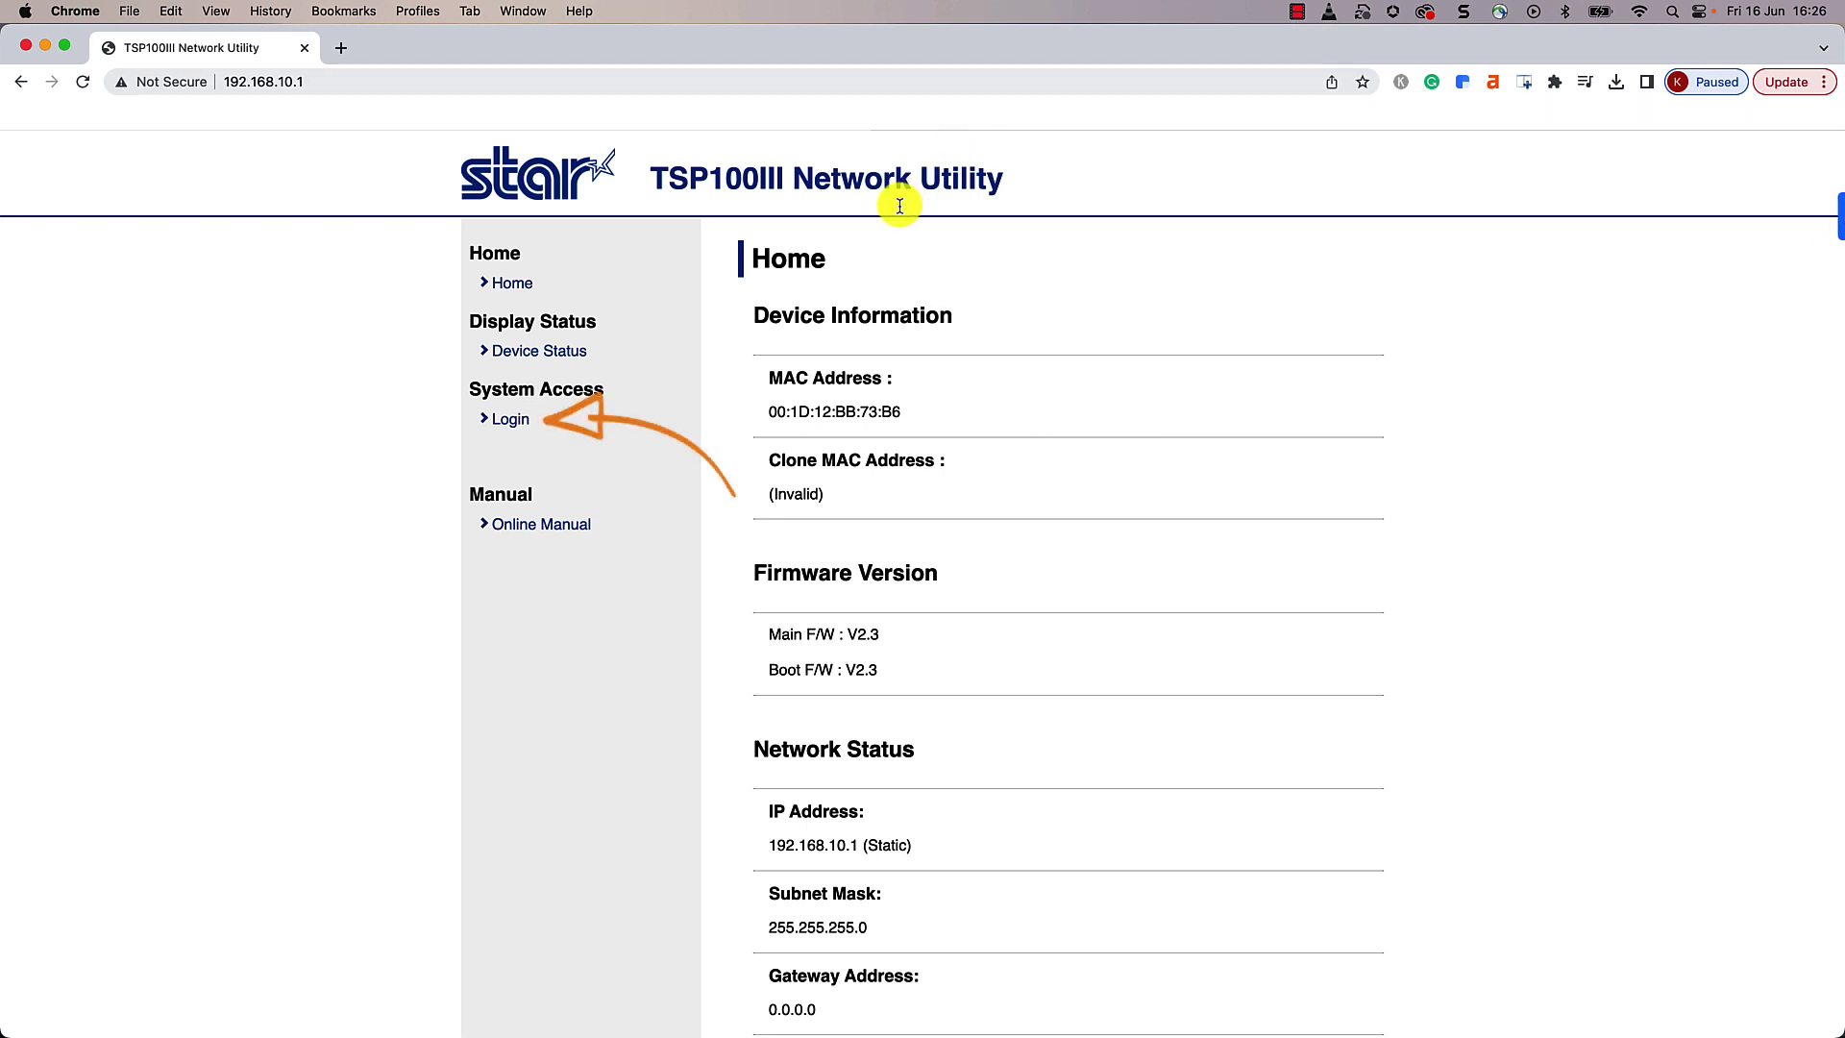
Step: Log in as root with the admin password, dismissing the change-password and save-password prompts
{"action": "left_click", "coordinate": [511, 420]}
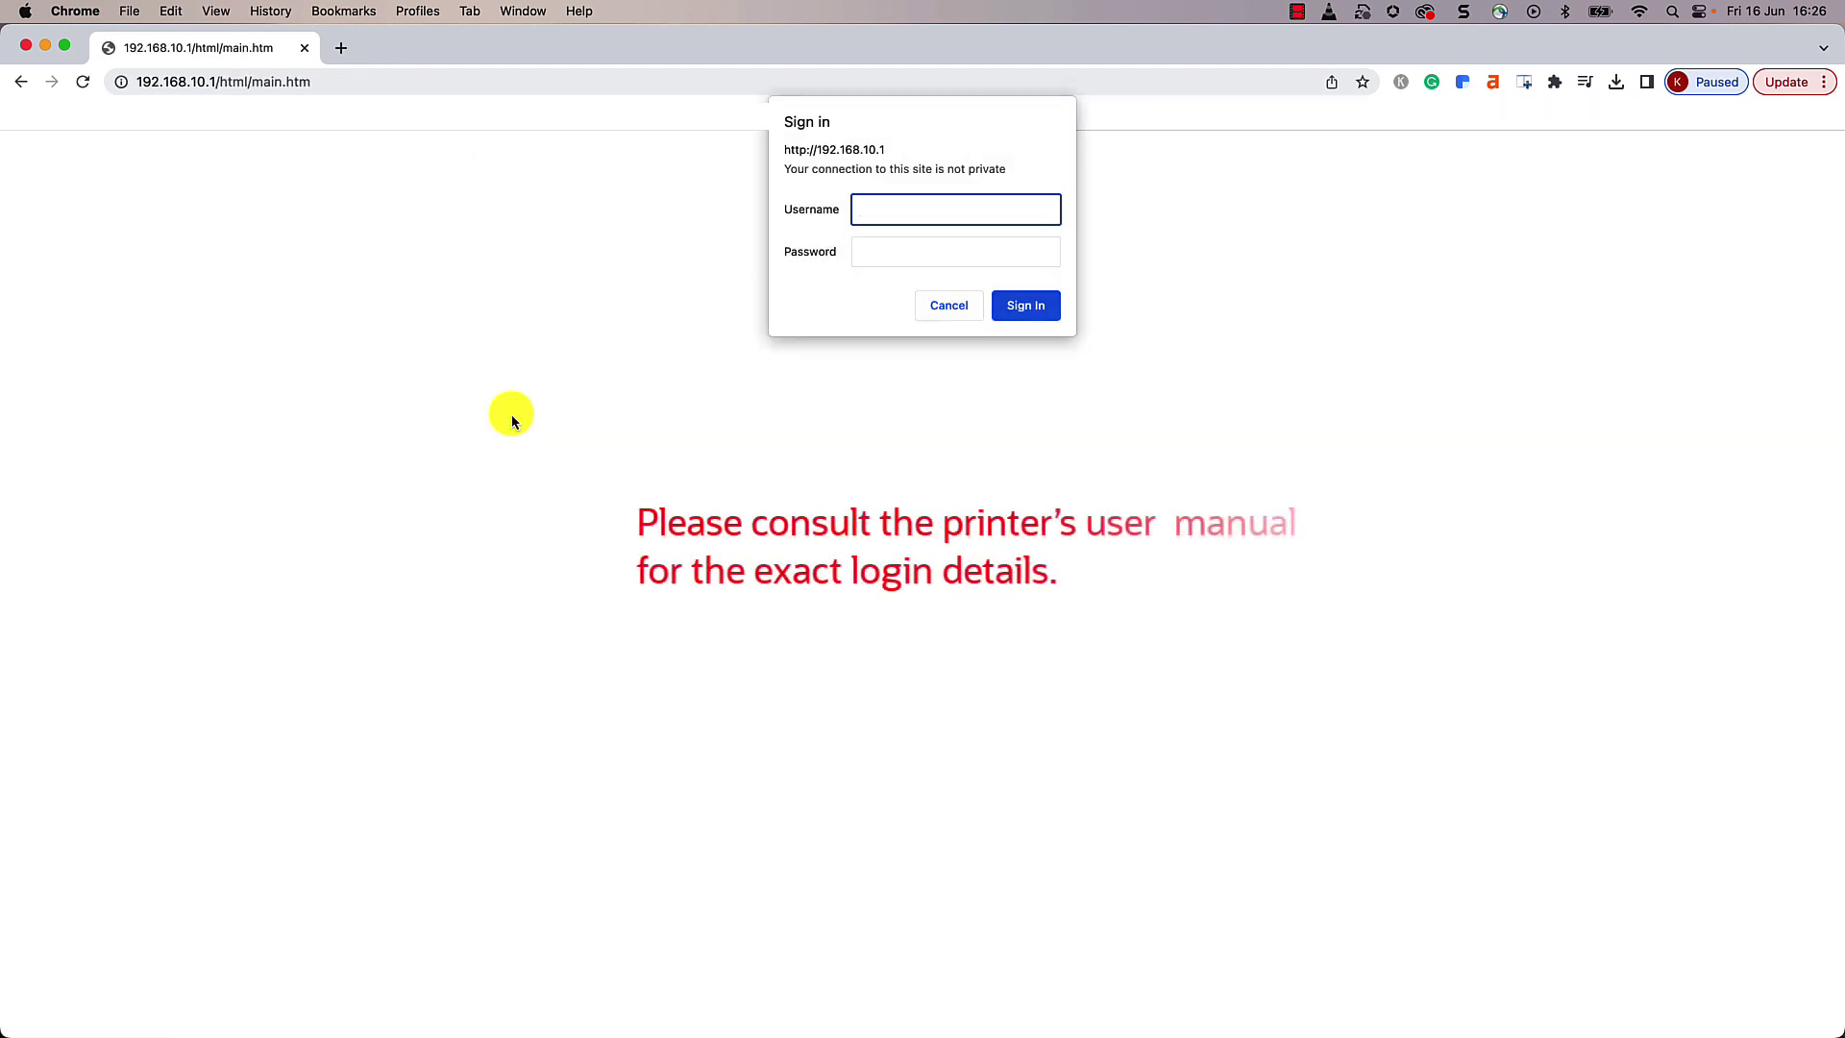
{"action": "type", "text": "root"}
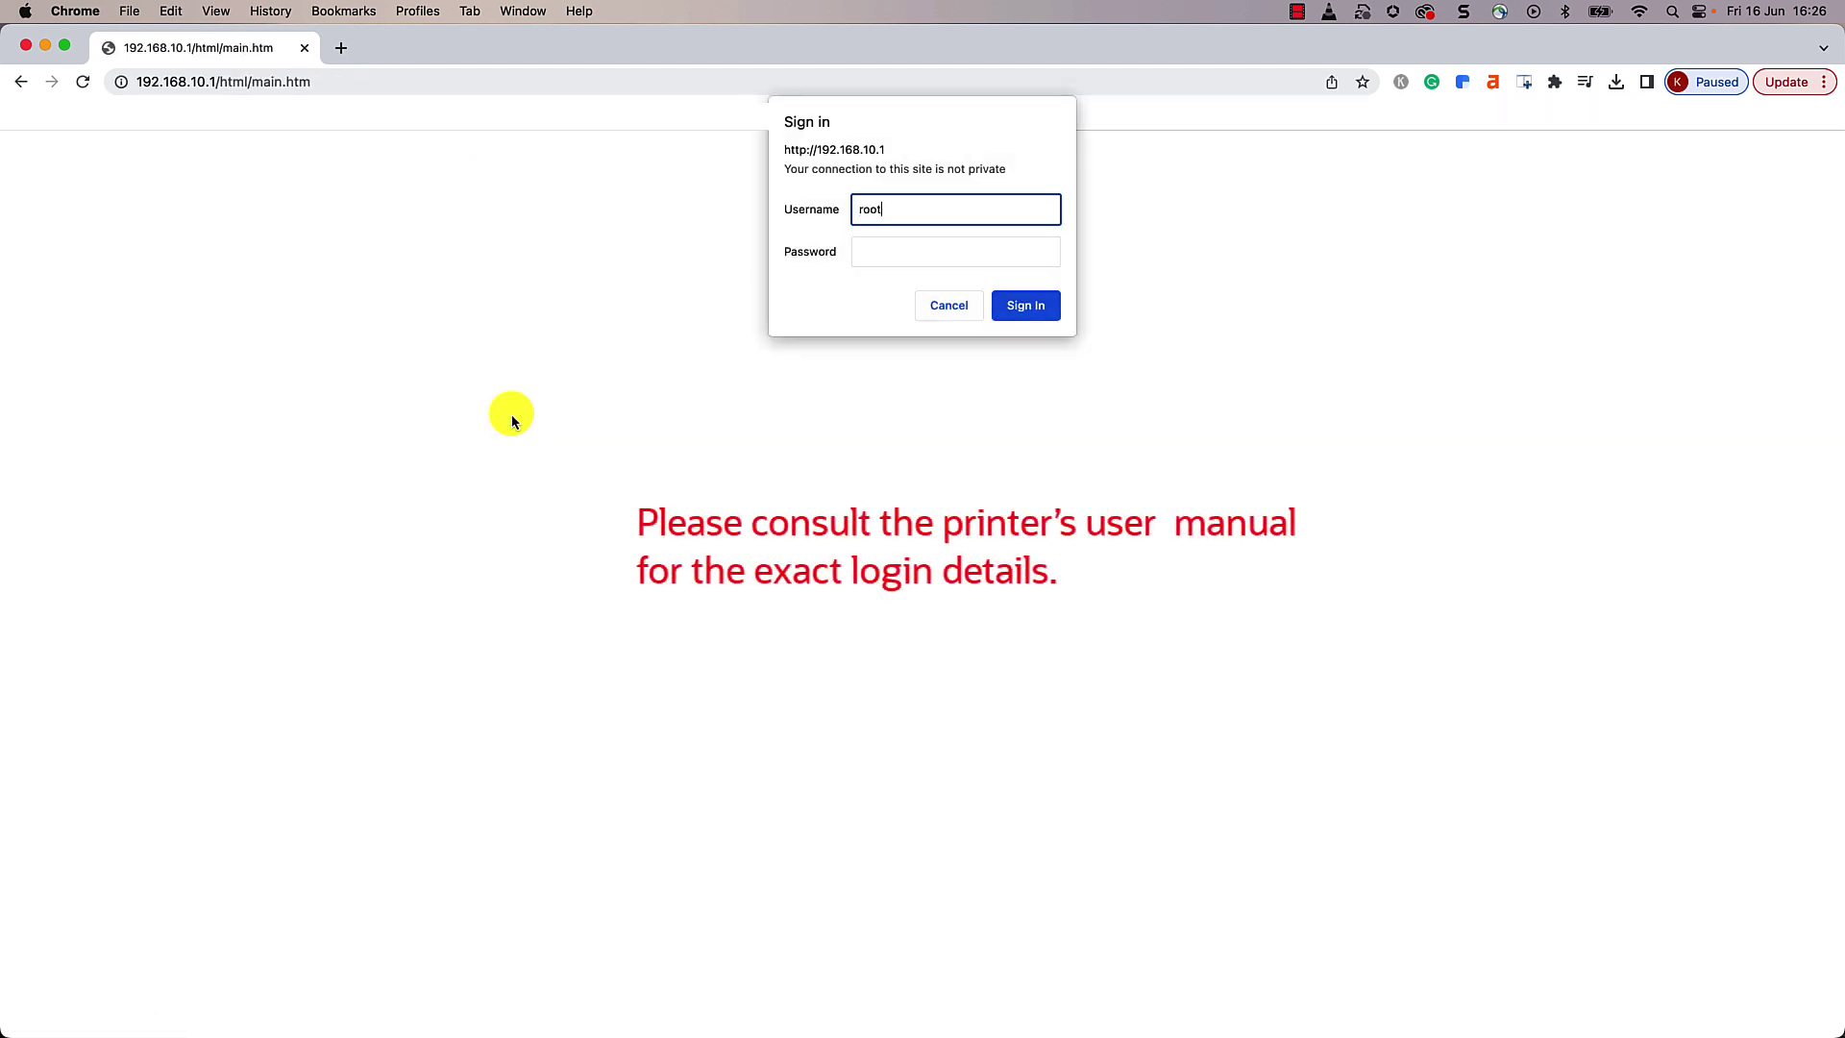
{"action": "key", "text": "Tab"}
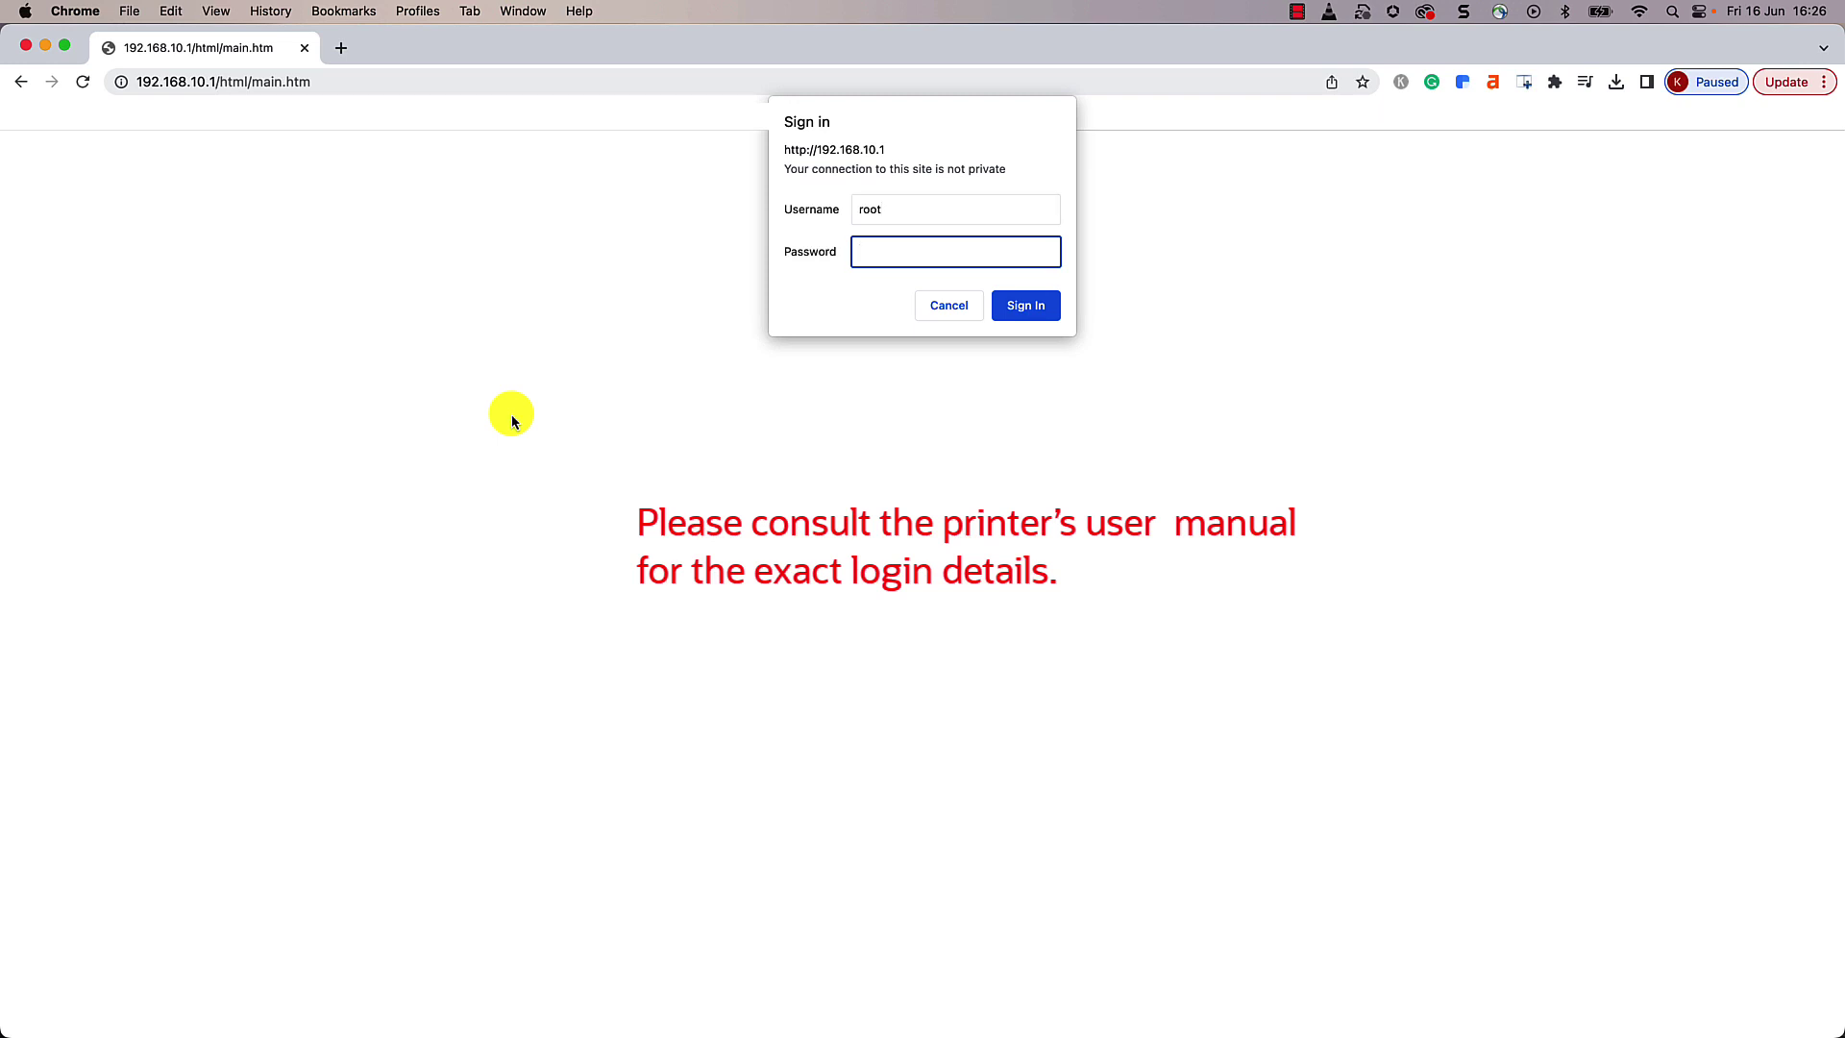
{"action": "type", "text": "admin"}
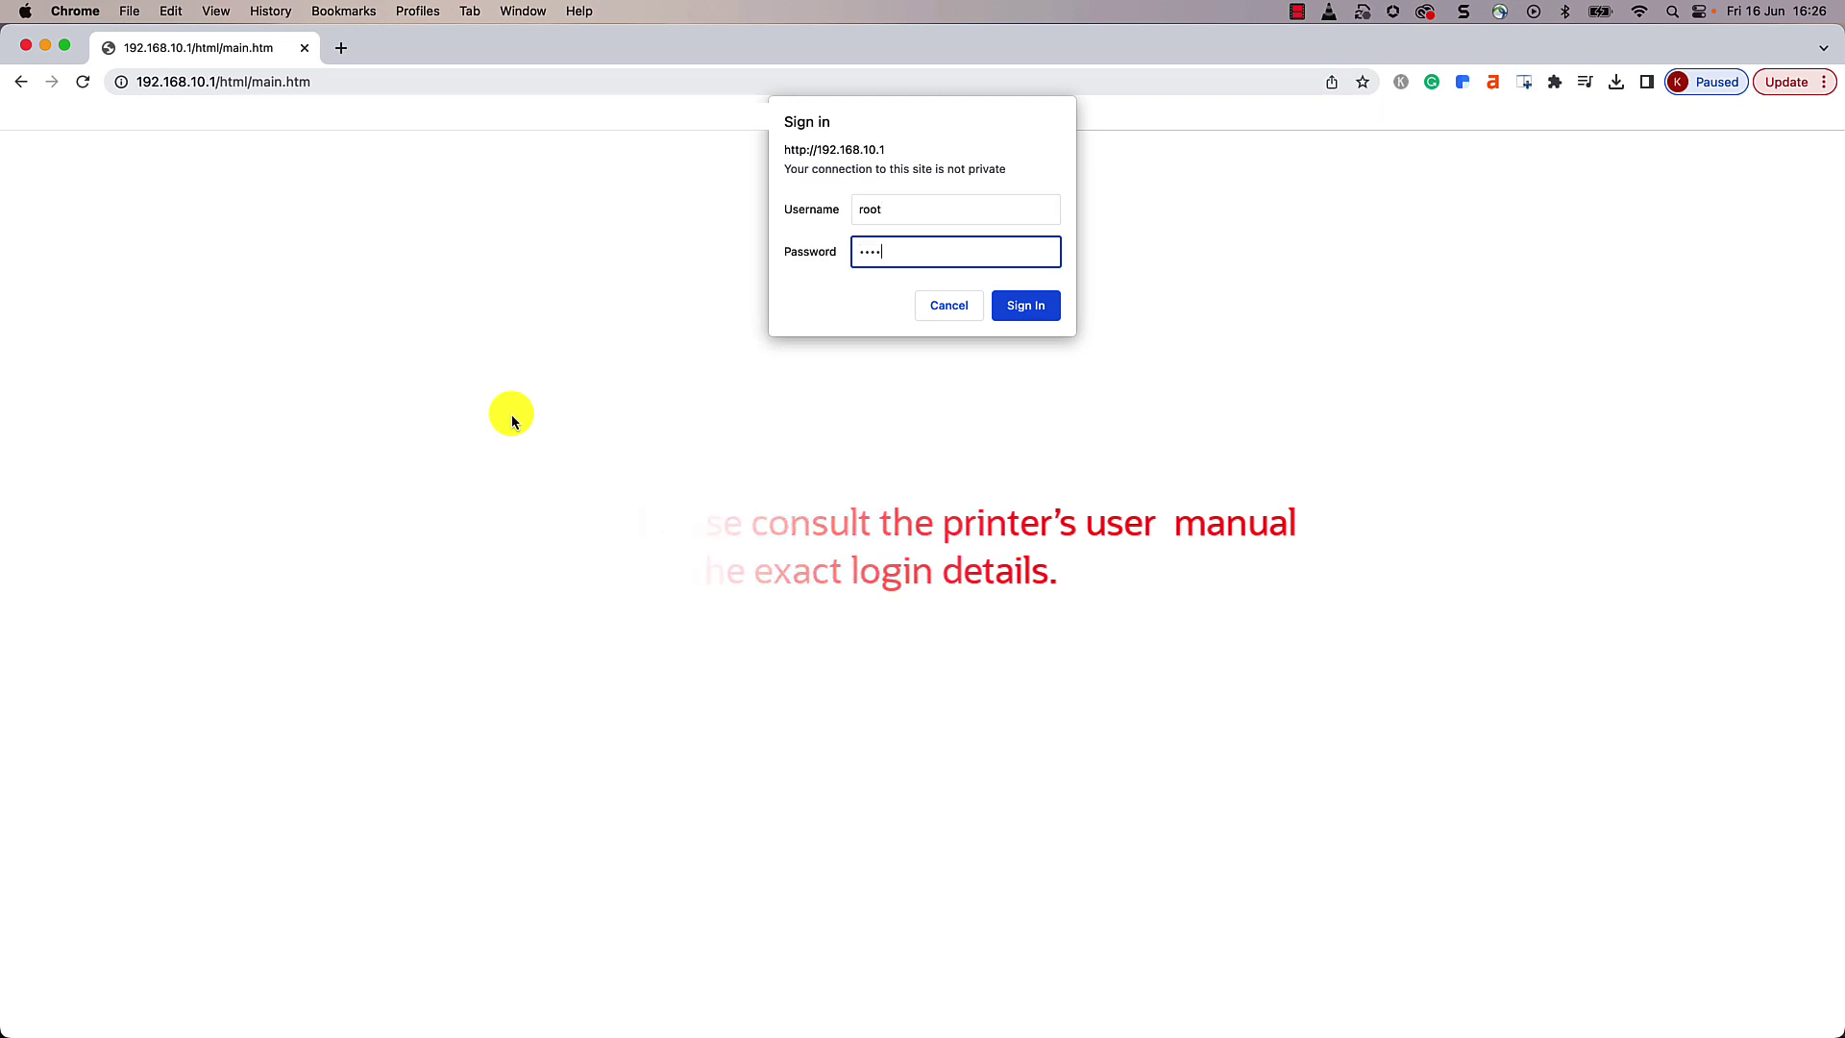
{"action": "type", "text": "c"}
{"action": "key", "text": "Return"}
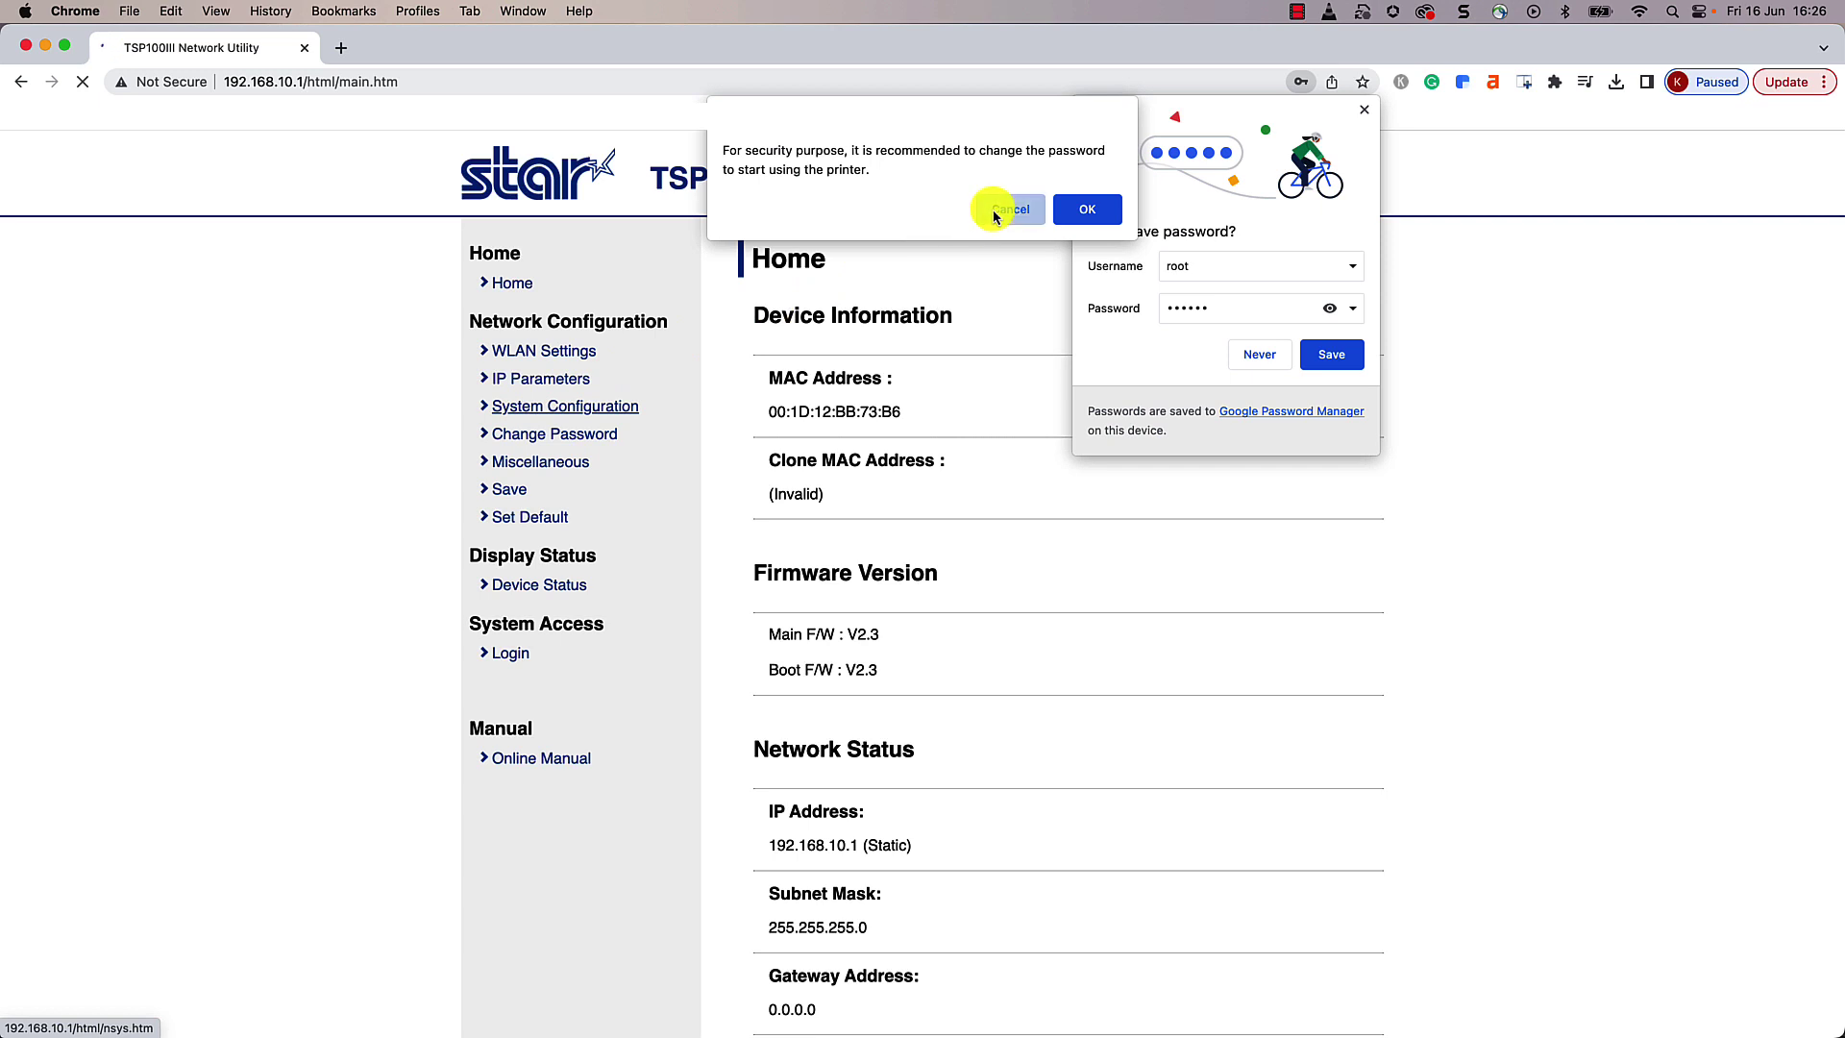
{"action": "left_click", "coordinate": [1025, 210]}
{"action": "left_click", "coordinate": [1249, 355]}
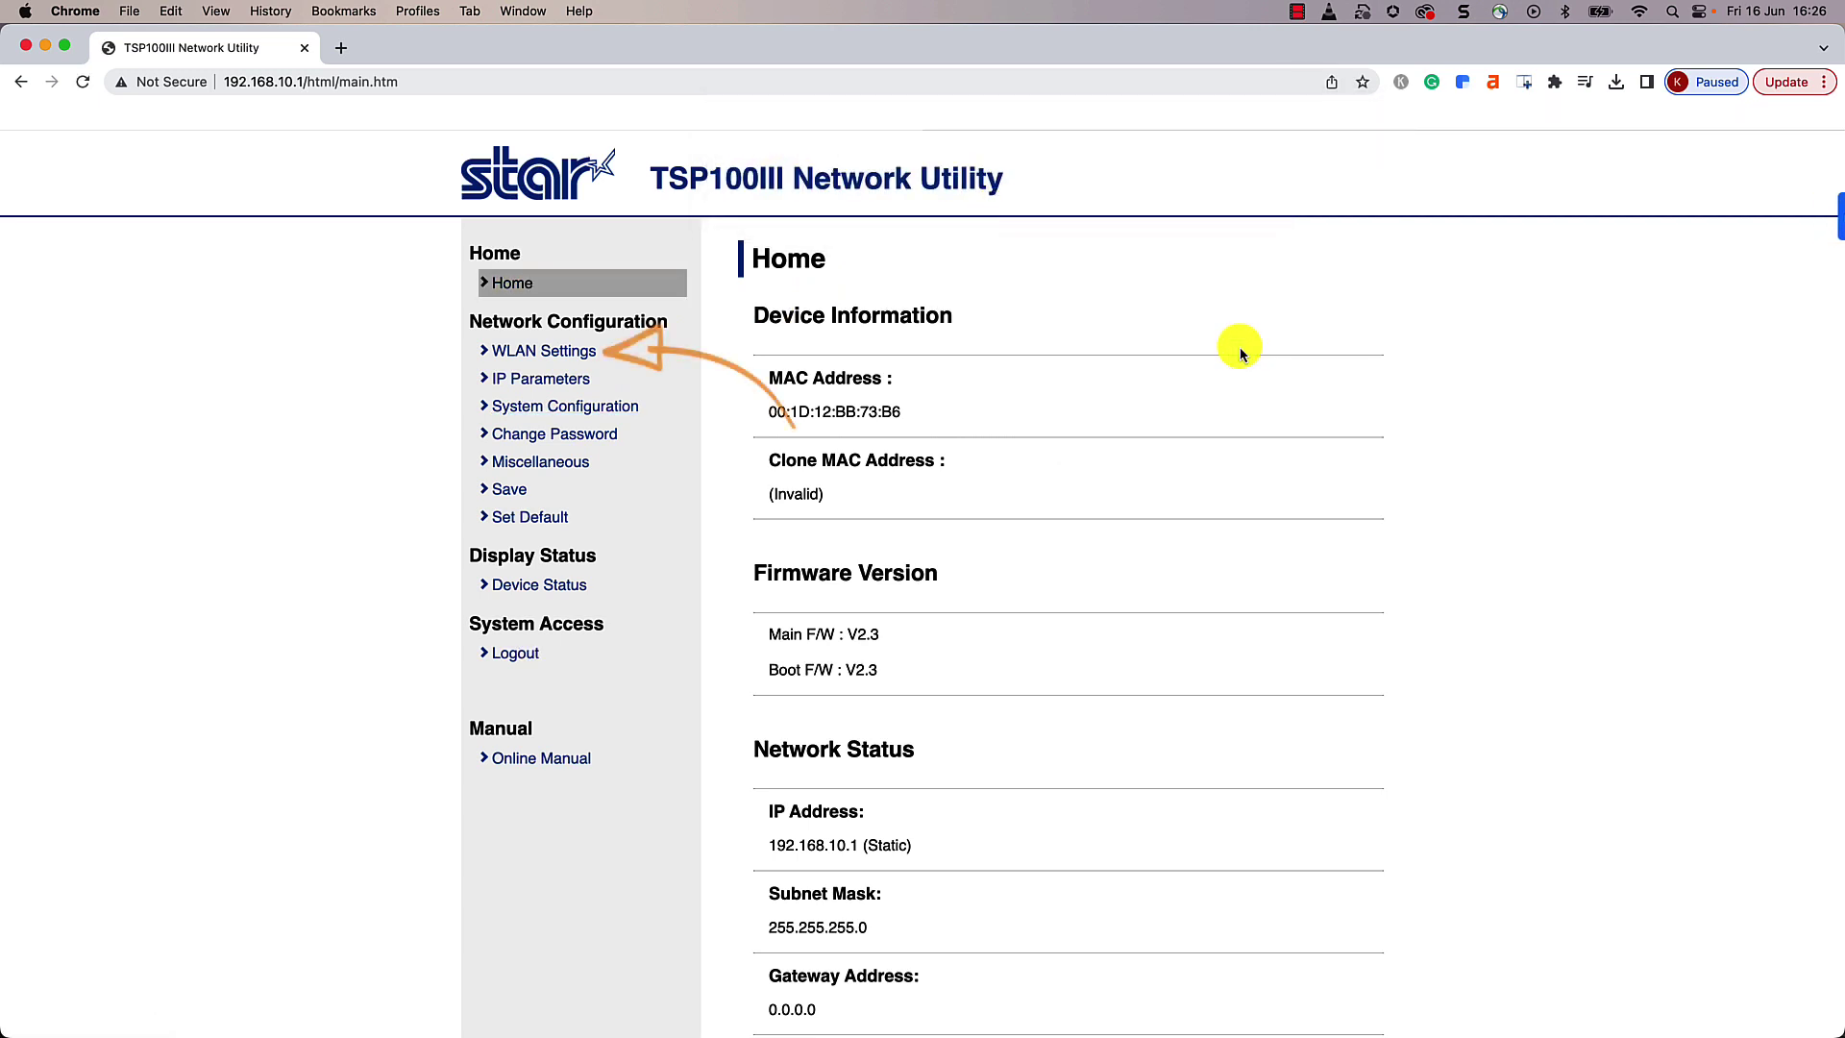
Step: Switch the wireless LAN to Infrastructure Mode with SSID DIGI_ff8c60
{"action": "left_click", "coordinate": [565, 354]}
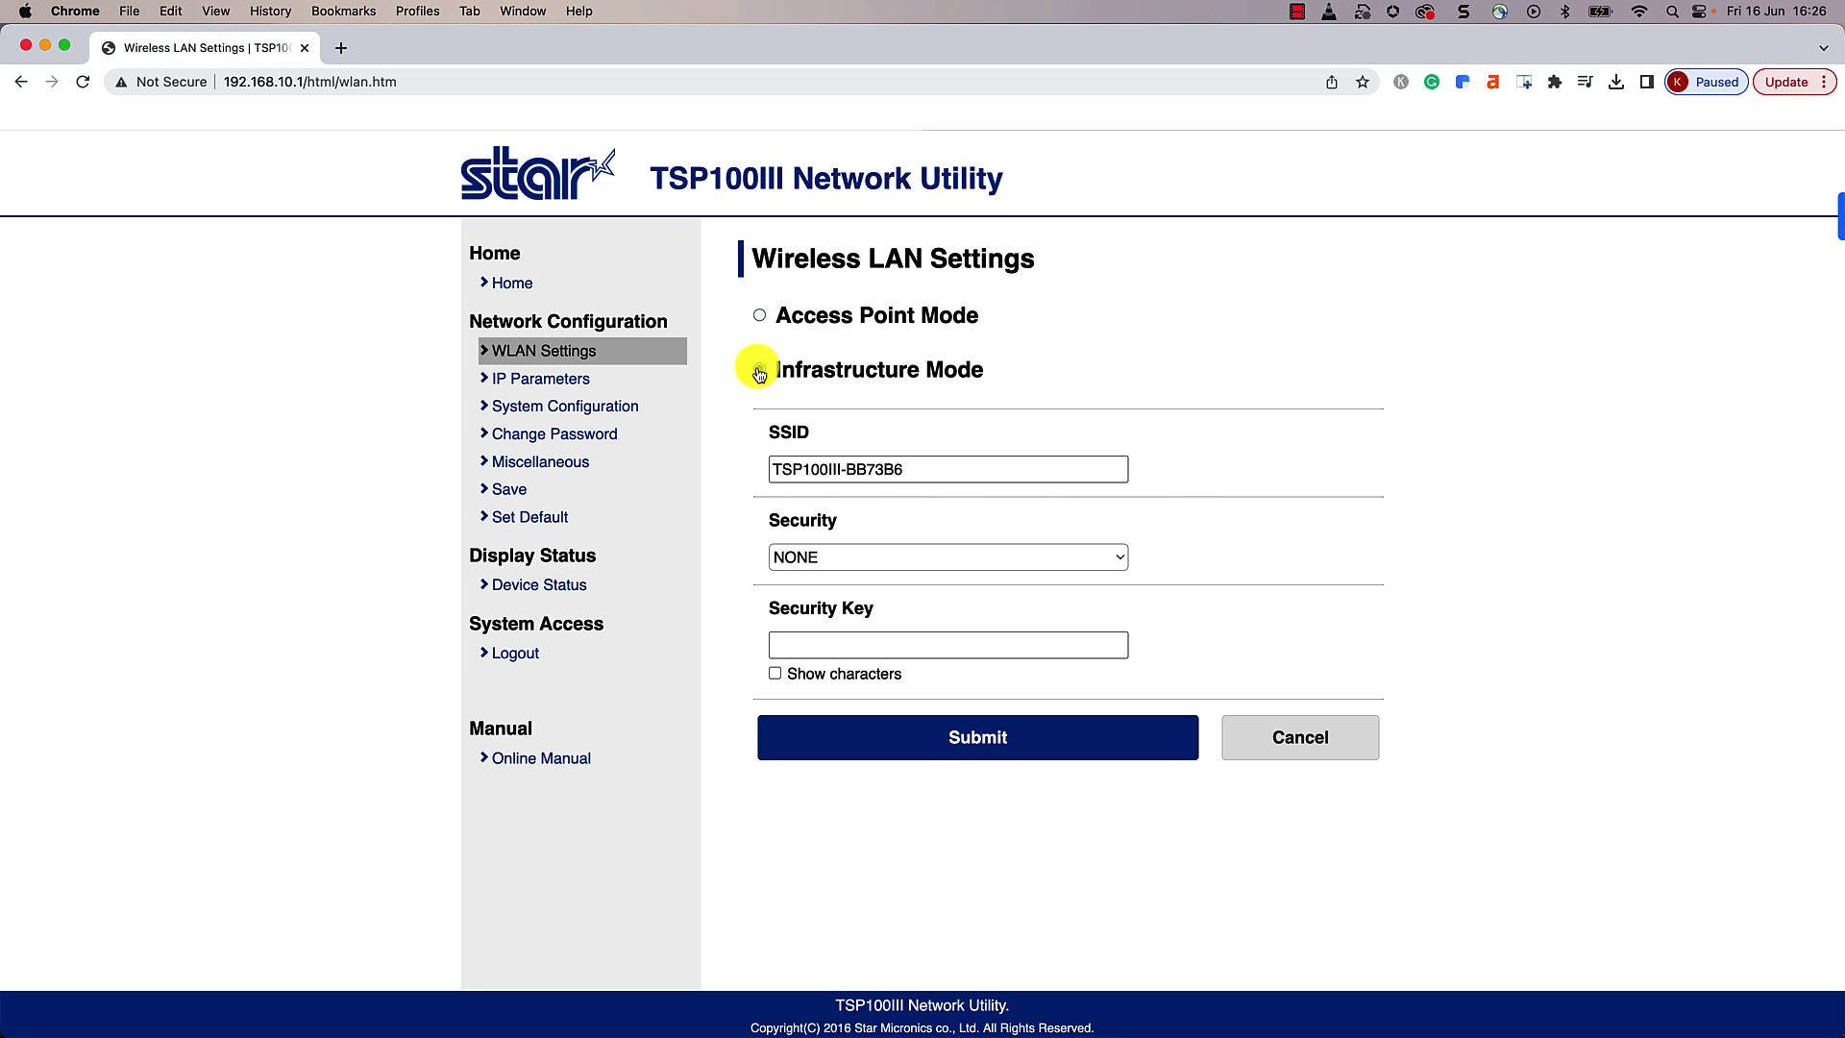
{"action": "left_click", "coordinate": [948, 469]}
{"action": "left_click_drag", "start_coordinate": [947, 469], "coordinate": [719, 452]}
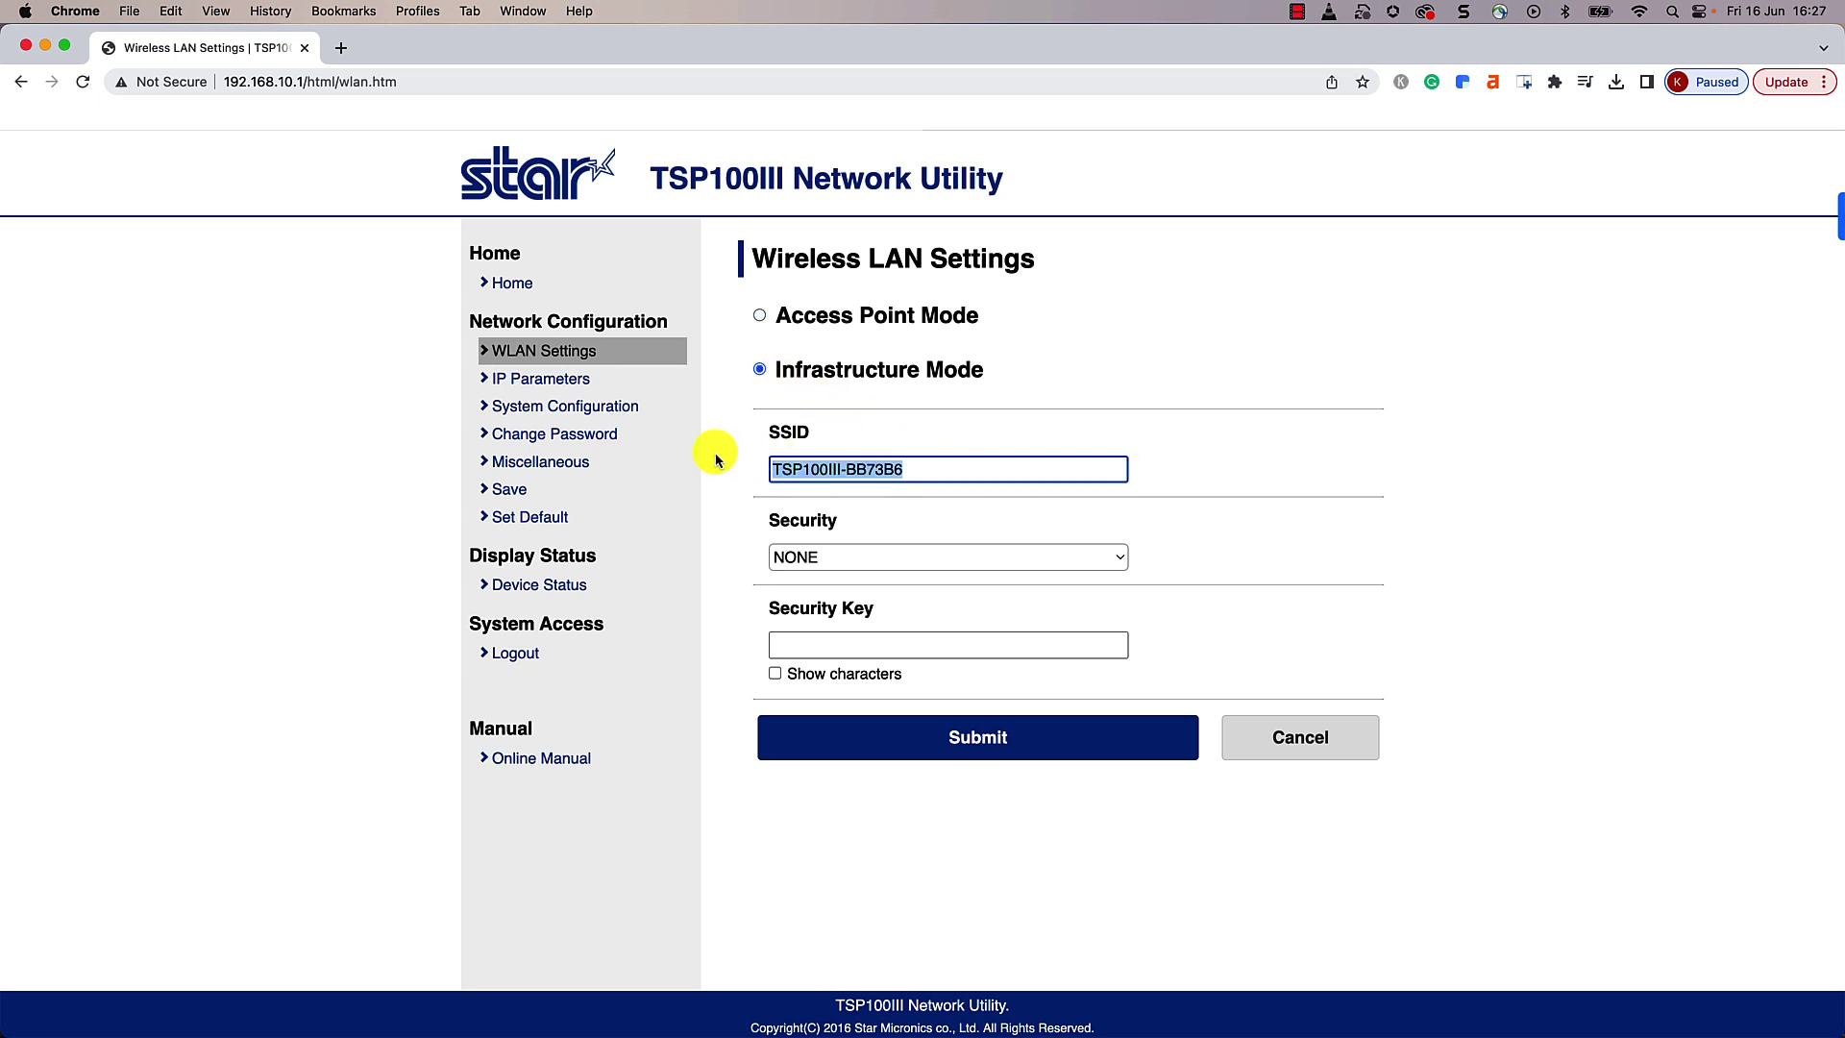
{"action": "type", "text": "DIGI_ff"}
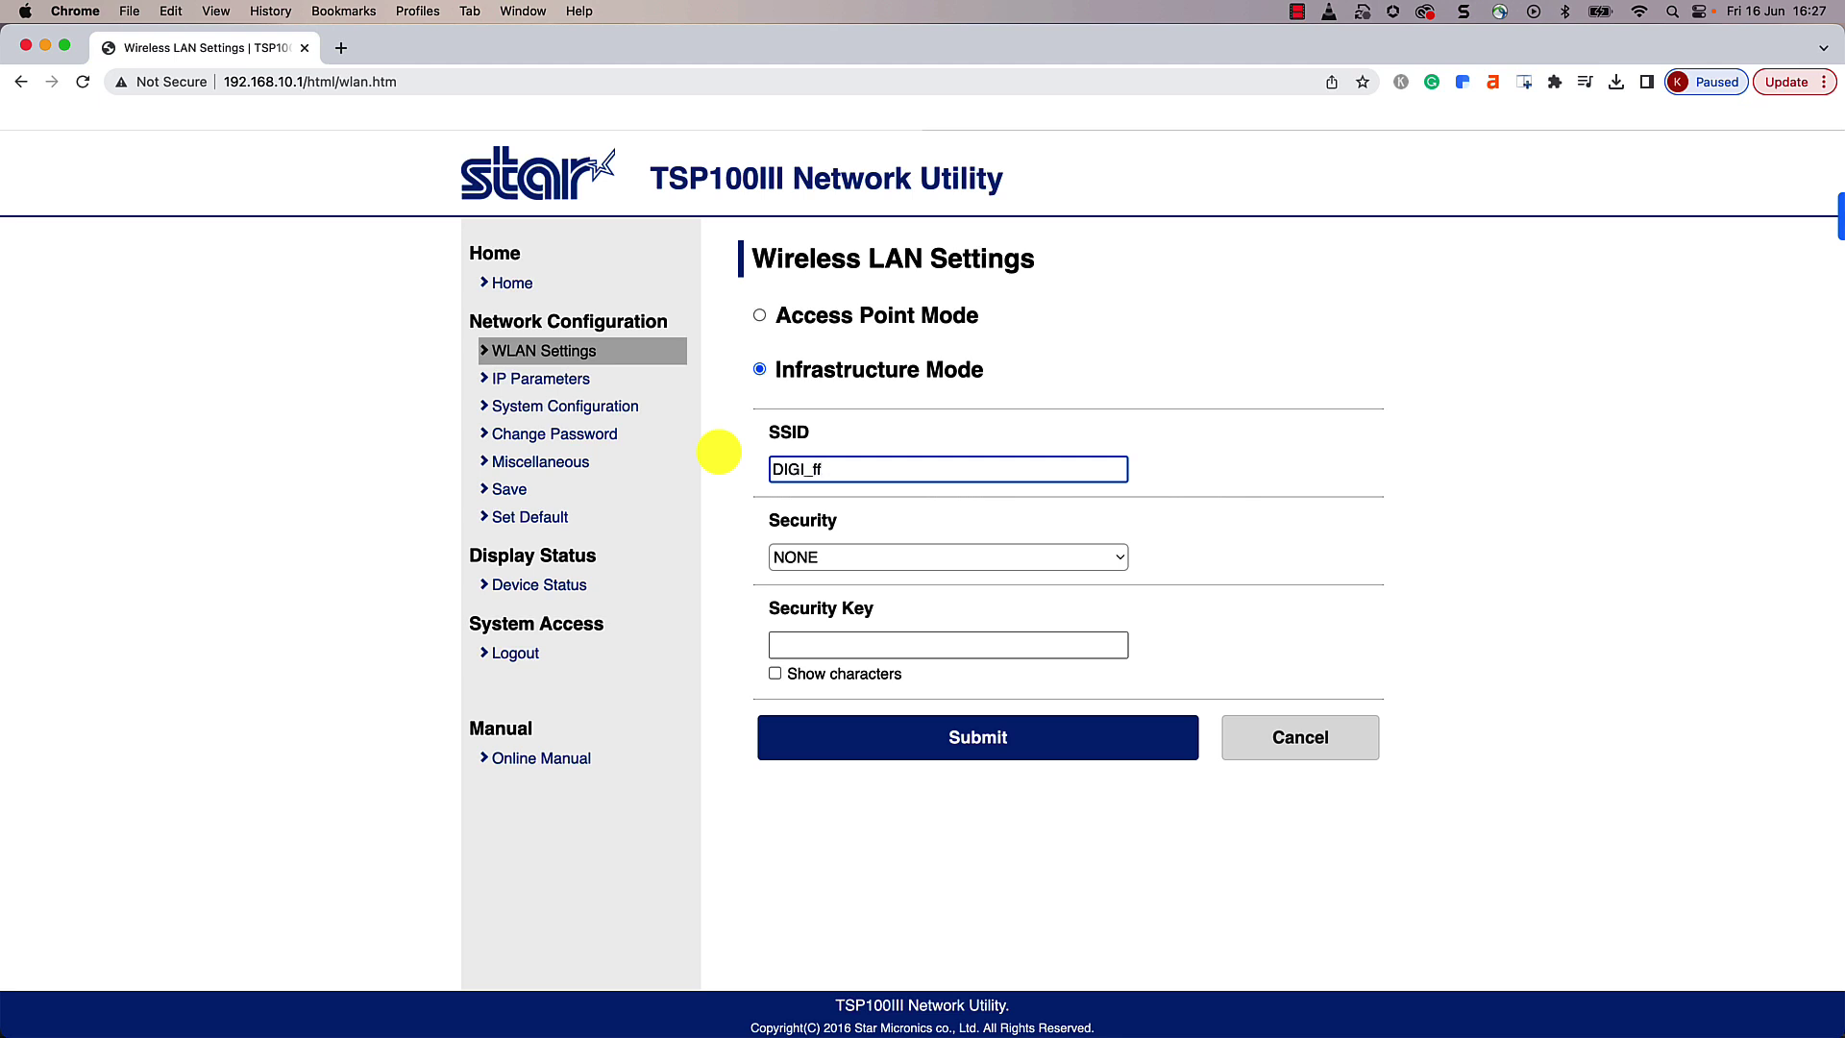
{"action": "type", "text": "8c60"}
Step: Set the security type to AUTO, enter the network security key and submit the settings
{"action": "left_click", "coordinate": [1012, 564]}
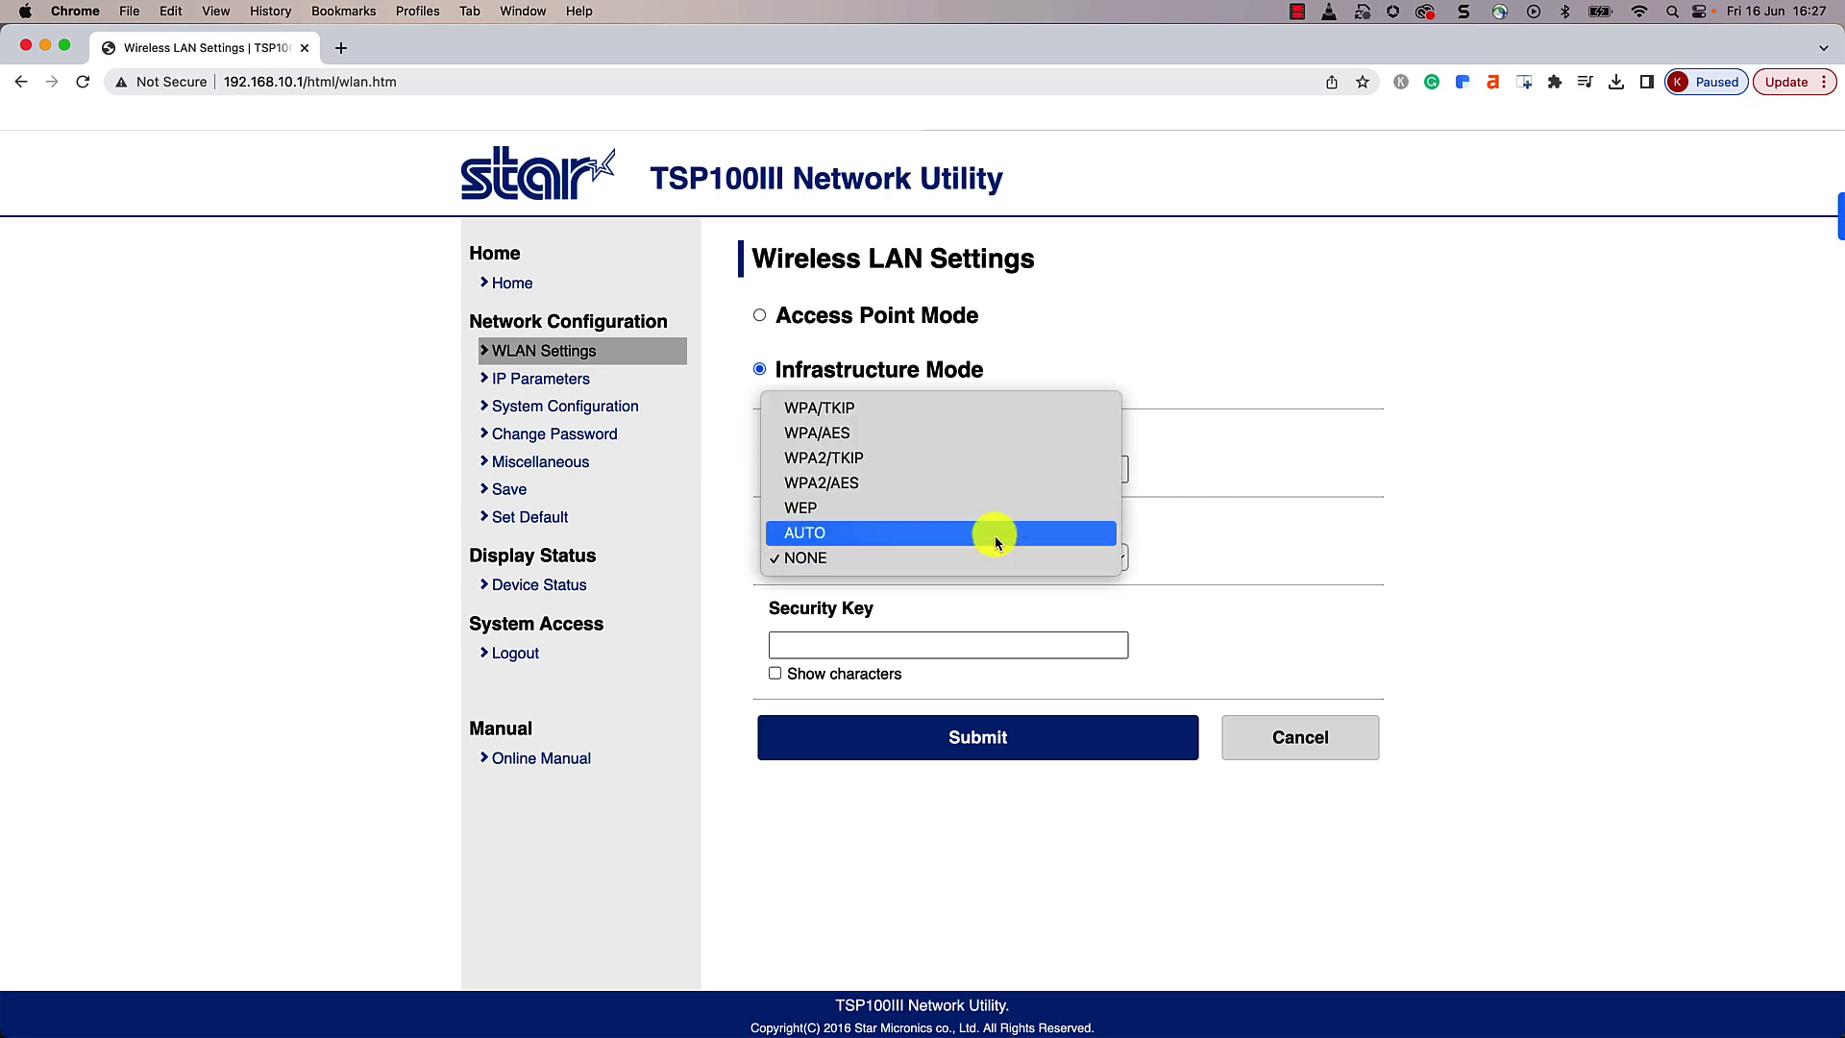
{"action": "left_click", "coordinate": [994, 533]}
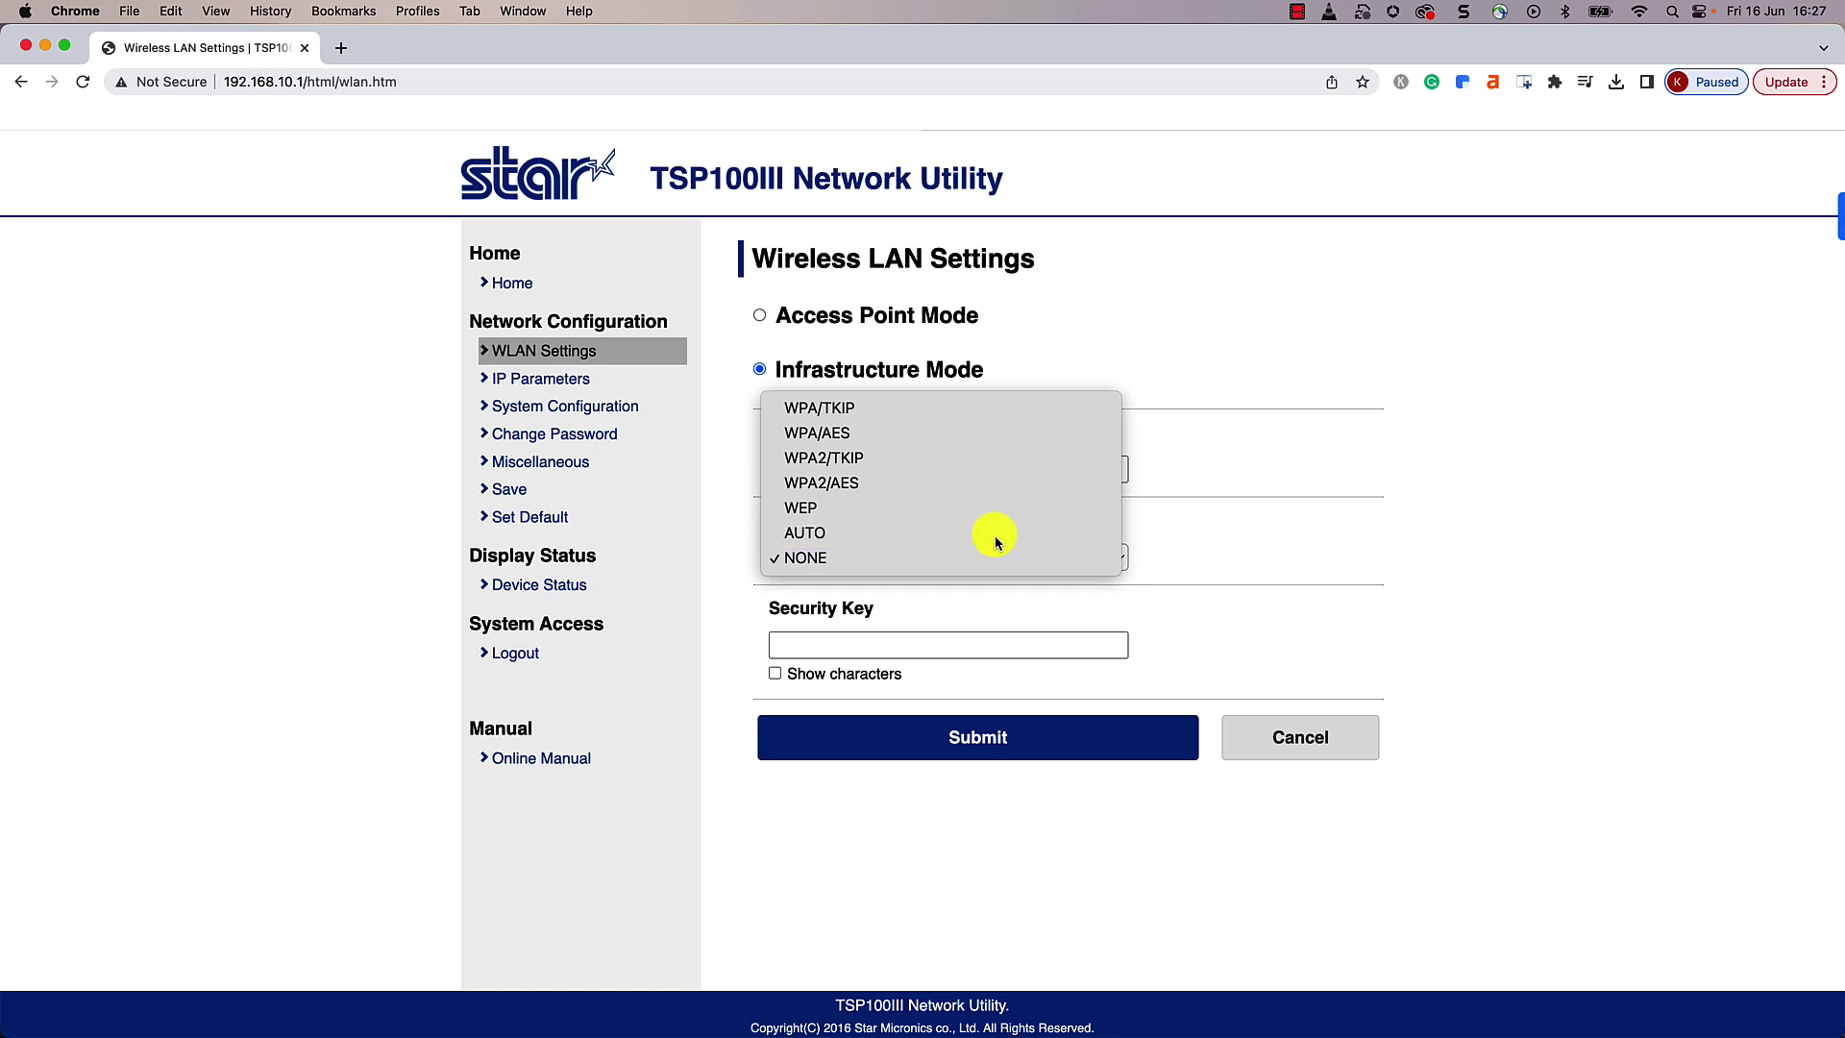
{"action": "left_click", "coordinate": [987, 642]}
{"action": "type", "text": "••"}
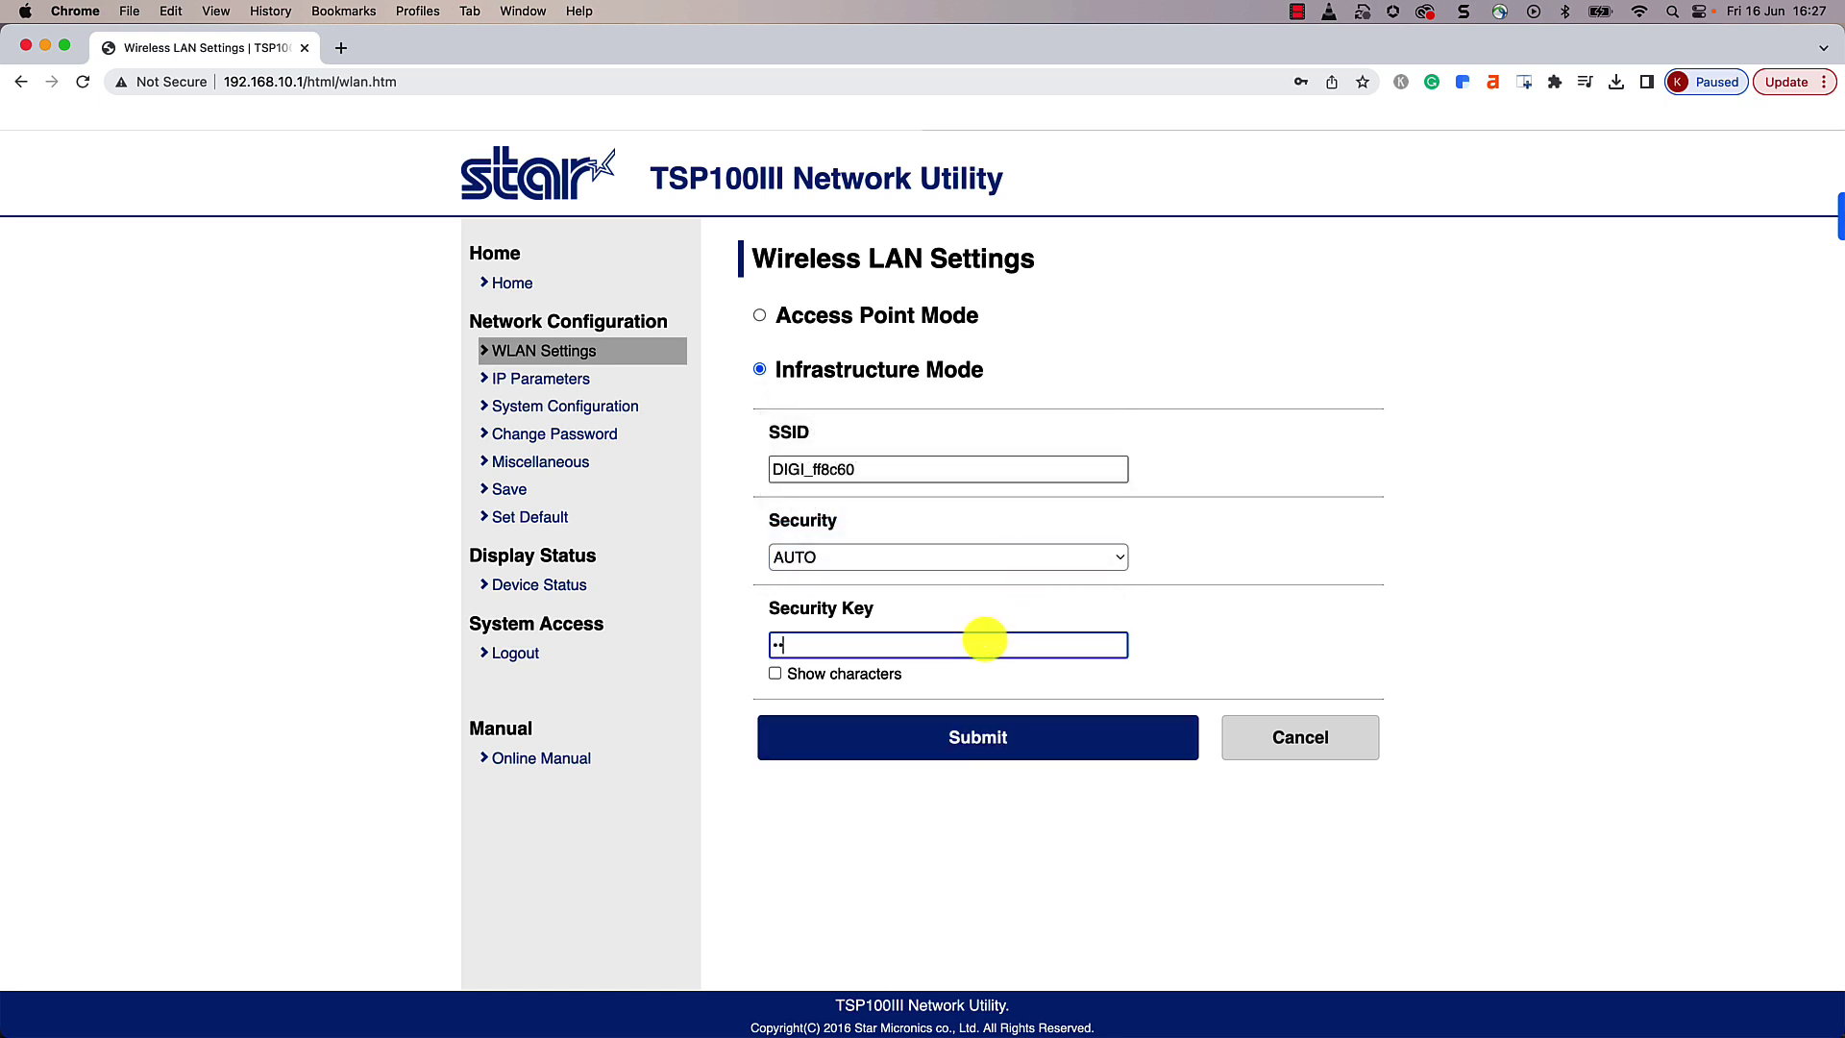
{"action": "type", "text": "••••••"}
{"action": "left_click", "coordinate": [1078, 735]}
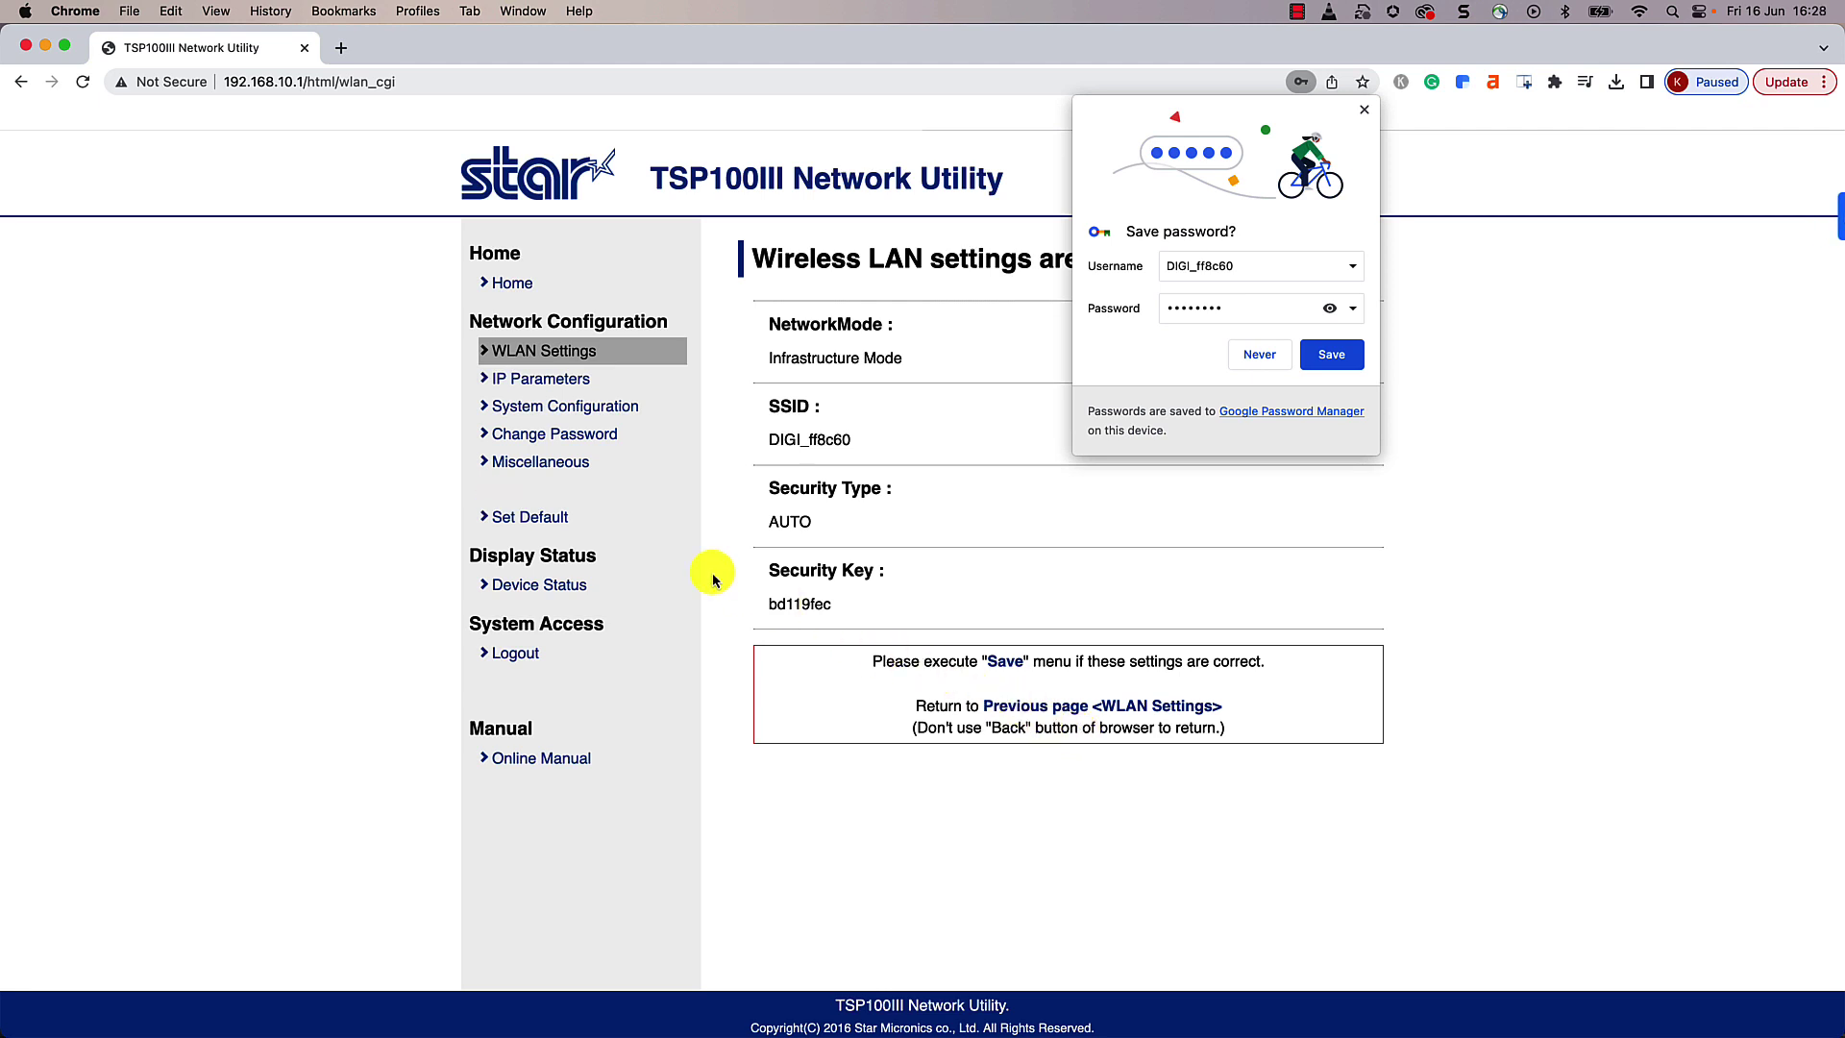
{"action": "left_click", "coordinate": [509, 490]}
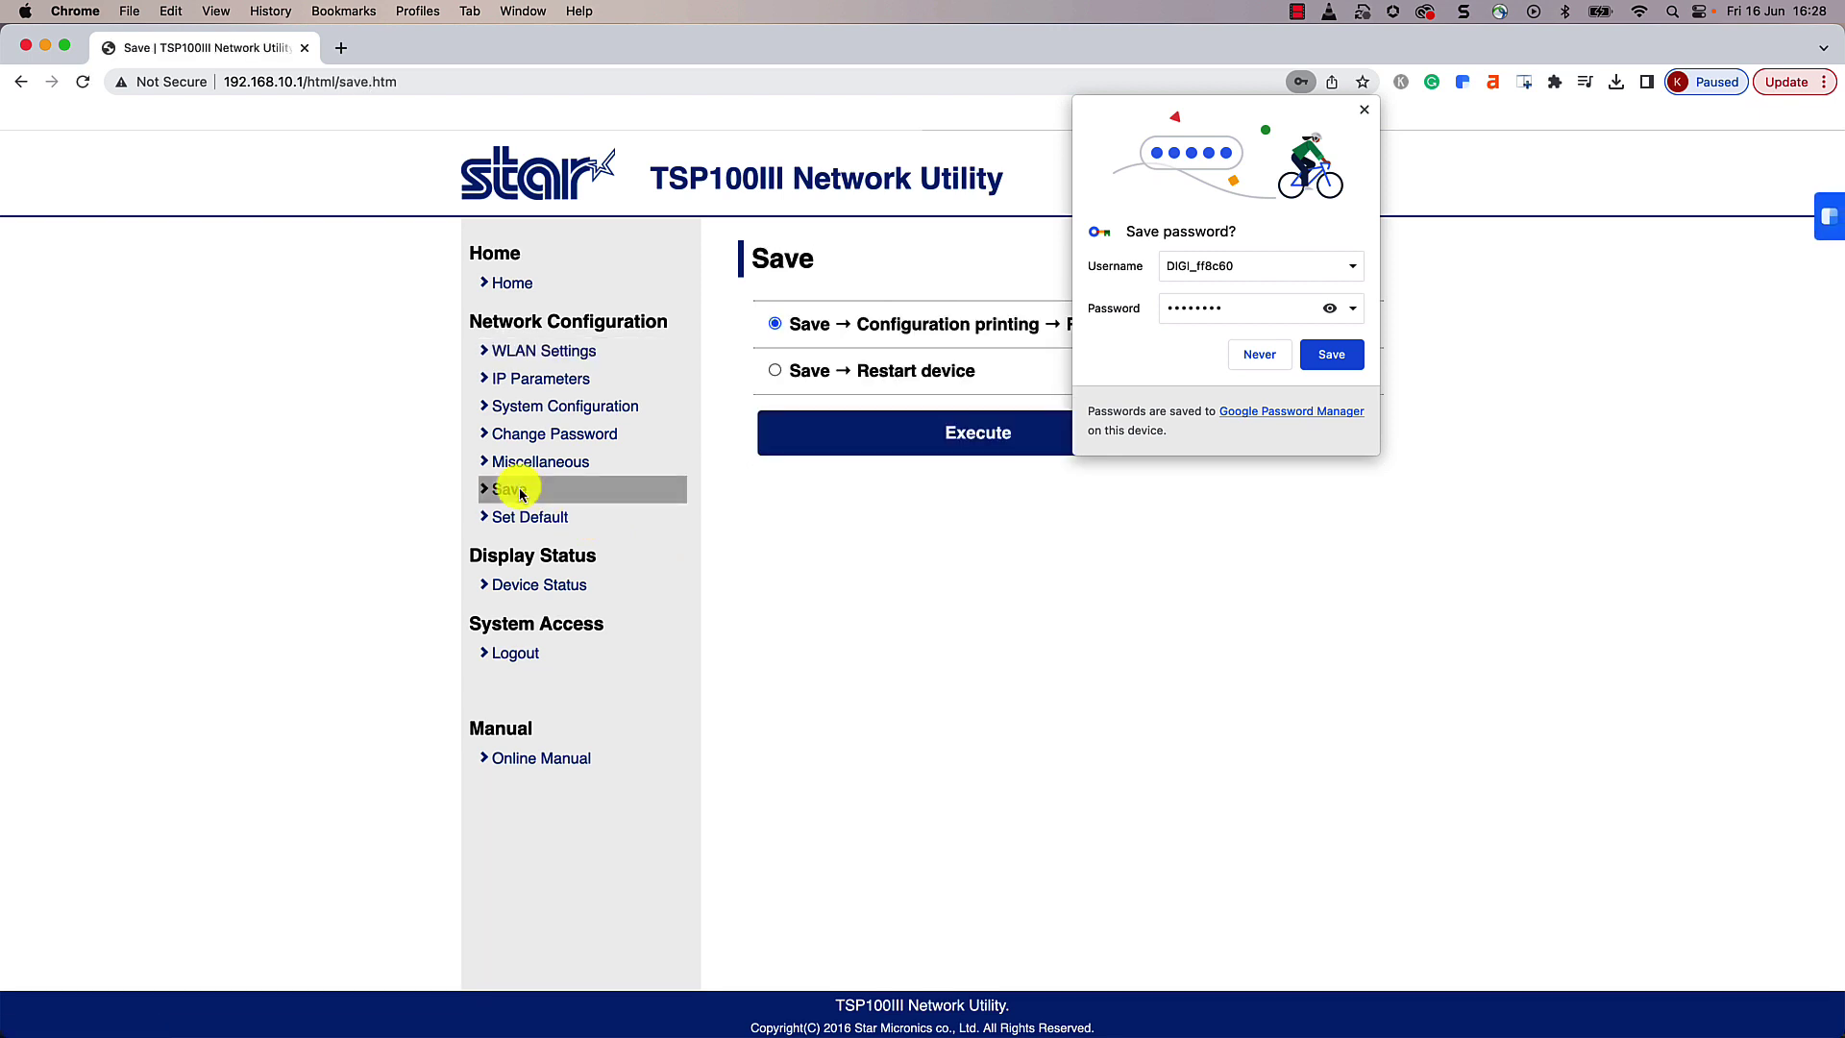
Step: Decline saving the key in Chrome, then save, print a configuration page and restart the printer
{"action": "left_click", "coordinate": [1258, 367]}
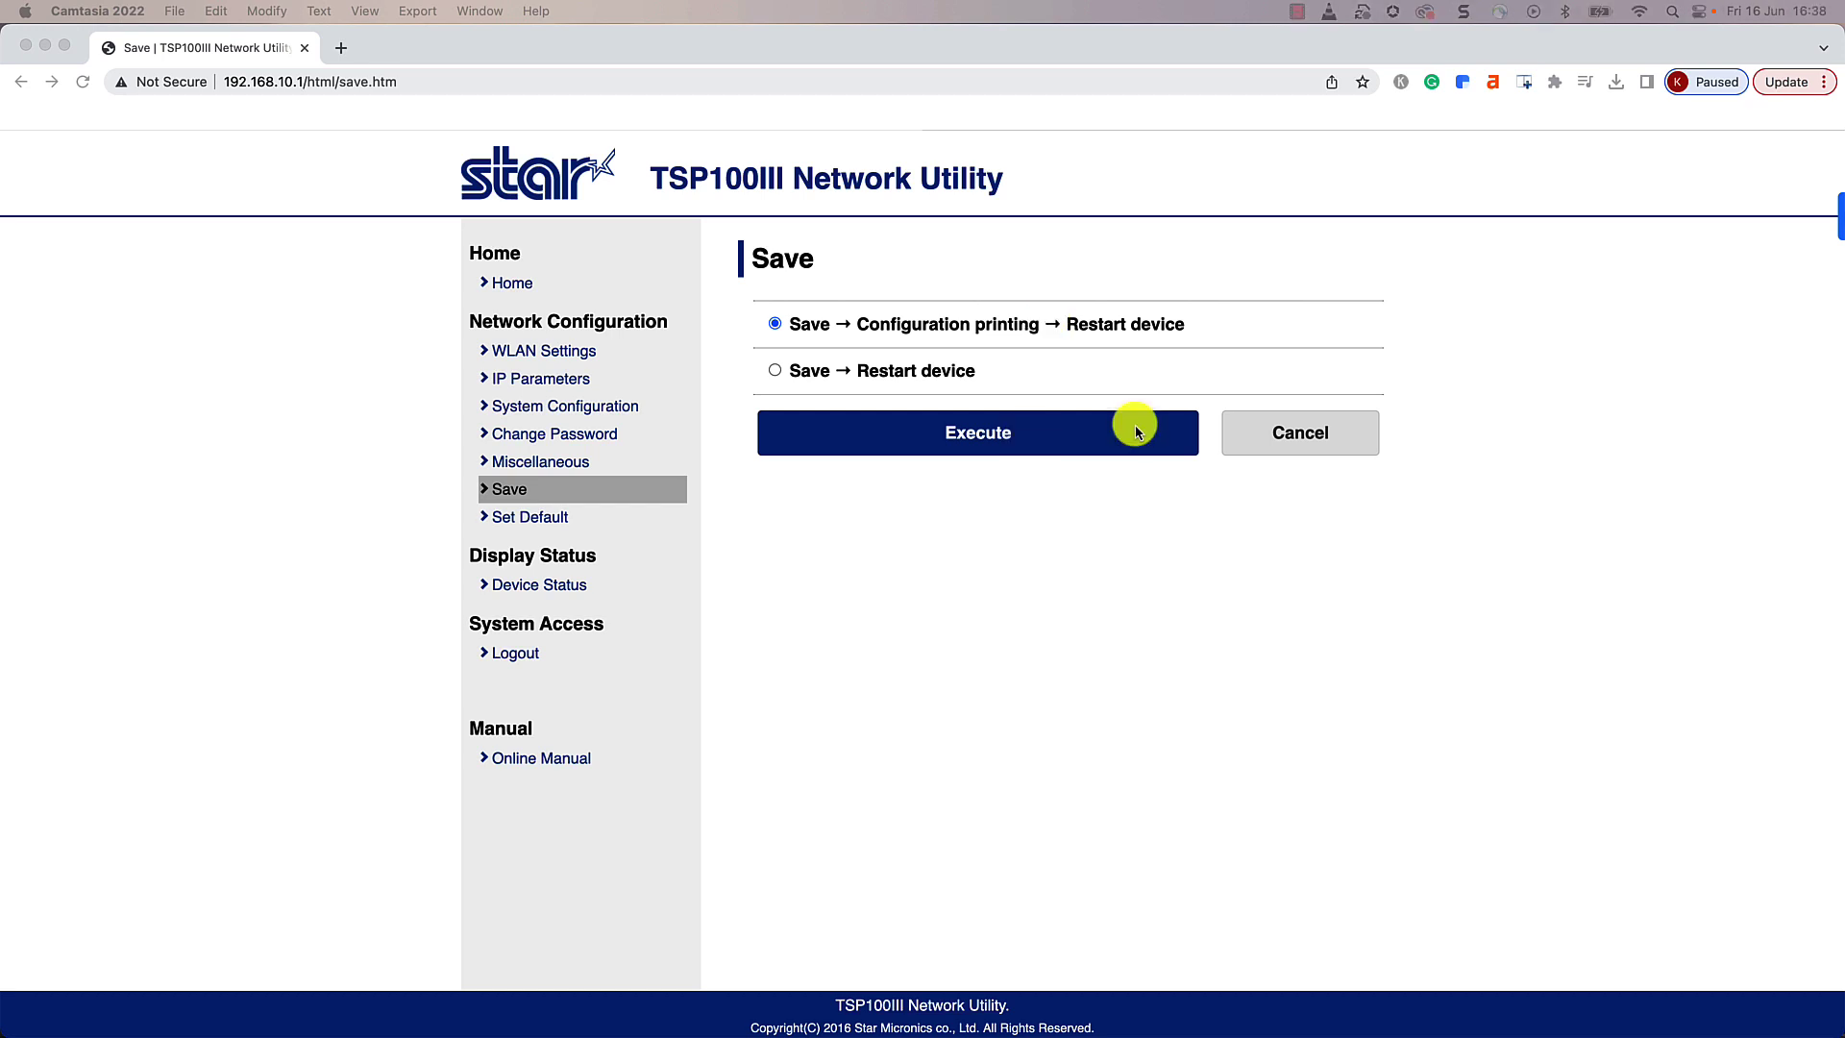
{"action": "left_click", "coordinate": [1136, 430]}
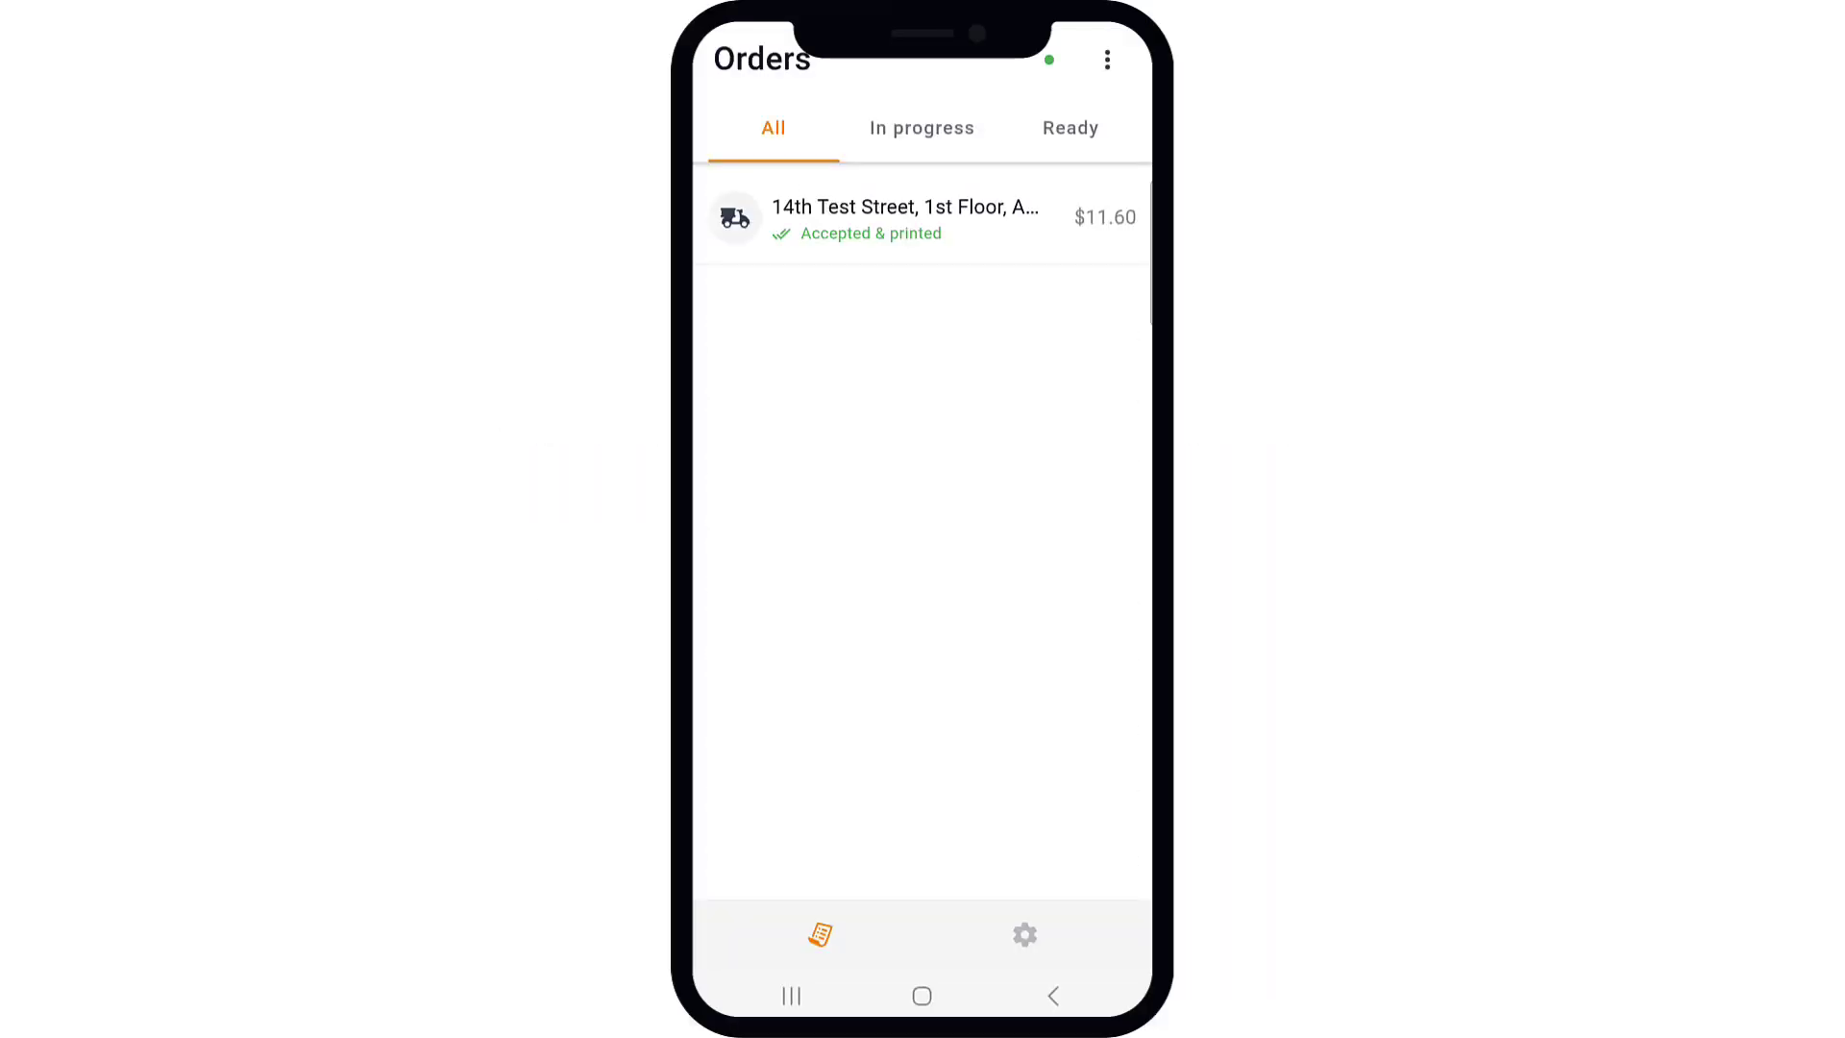
Step: Search the network/WiFi and add the STAR TSP143IIIW to the auto-print orders printers
{"action": "left_click", "coordinate": [1024, 937]}
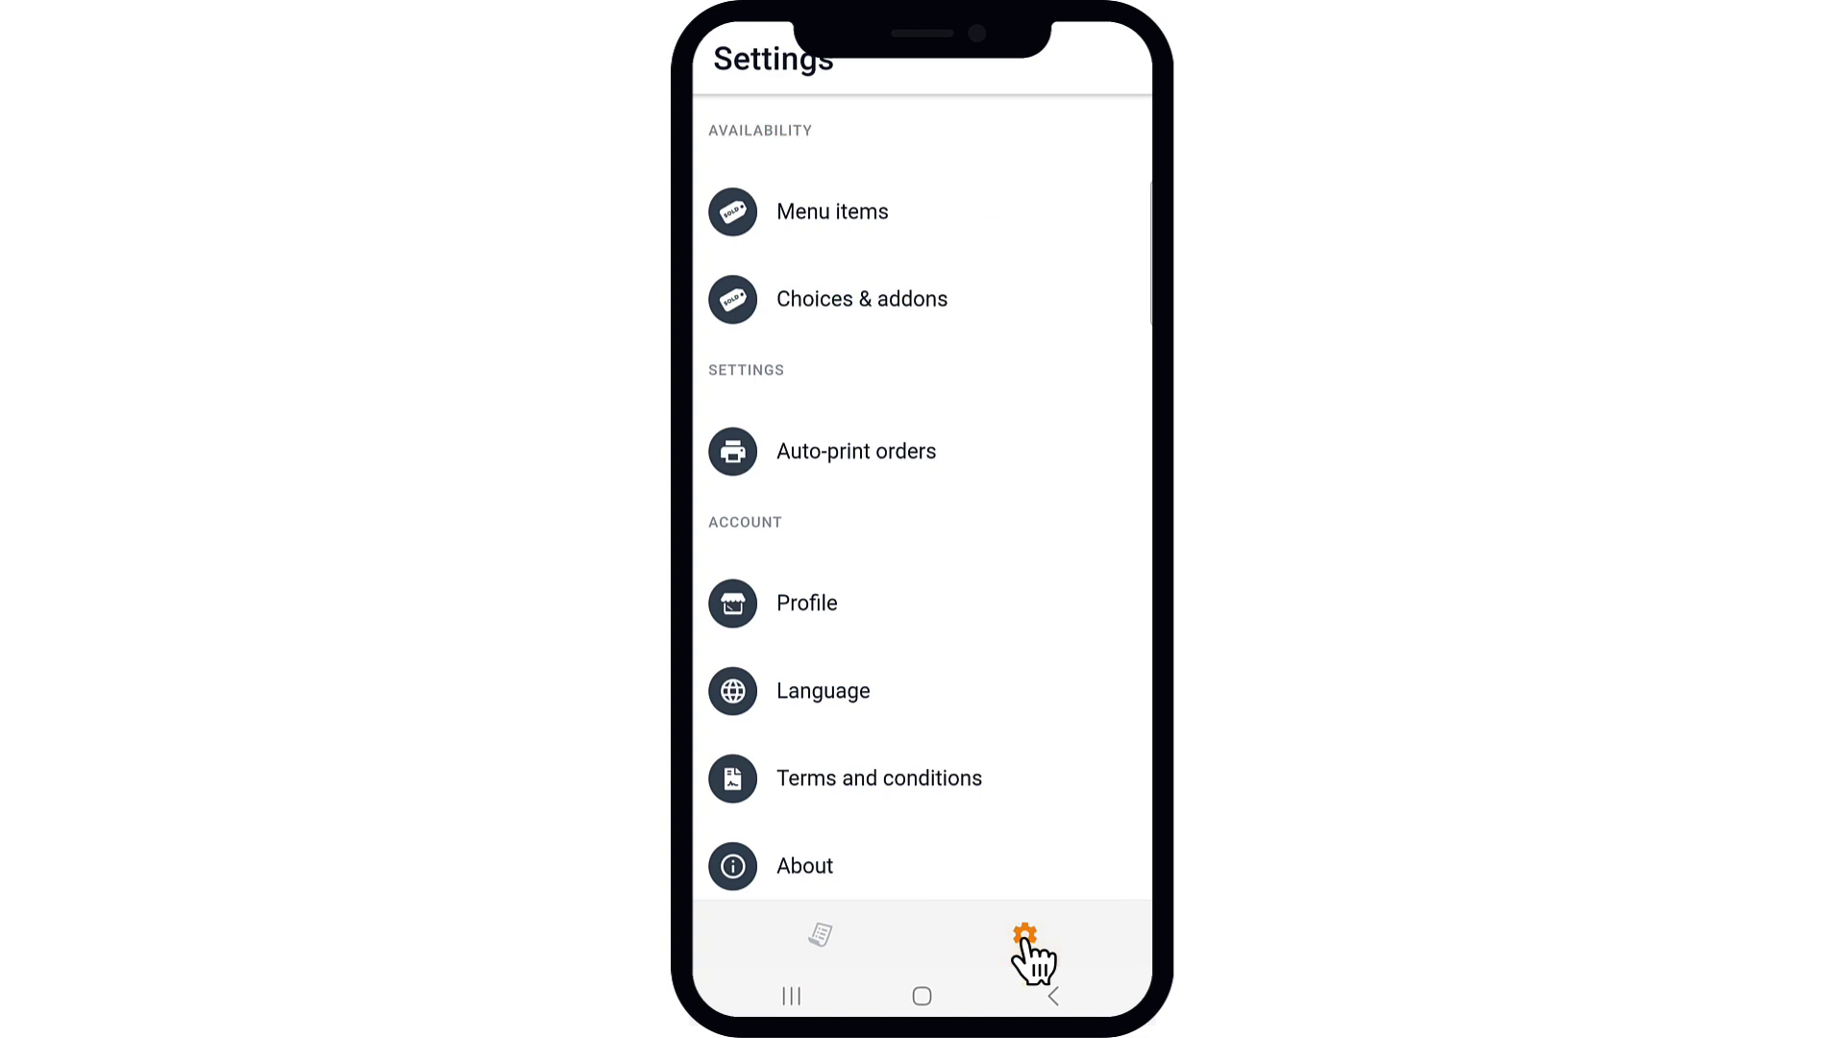
{"action": "left_click", "coordinate": [856, 452]}
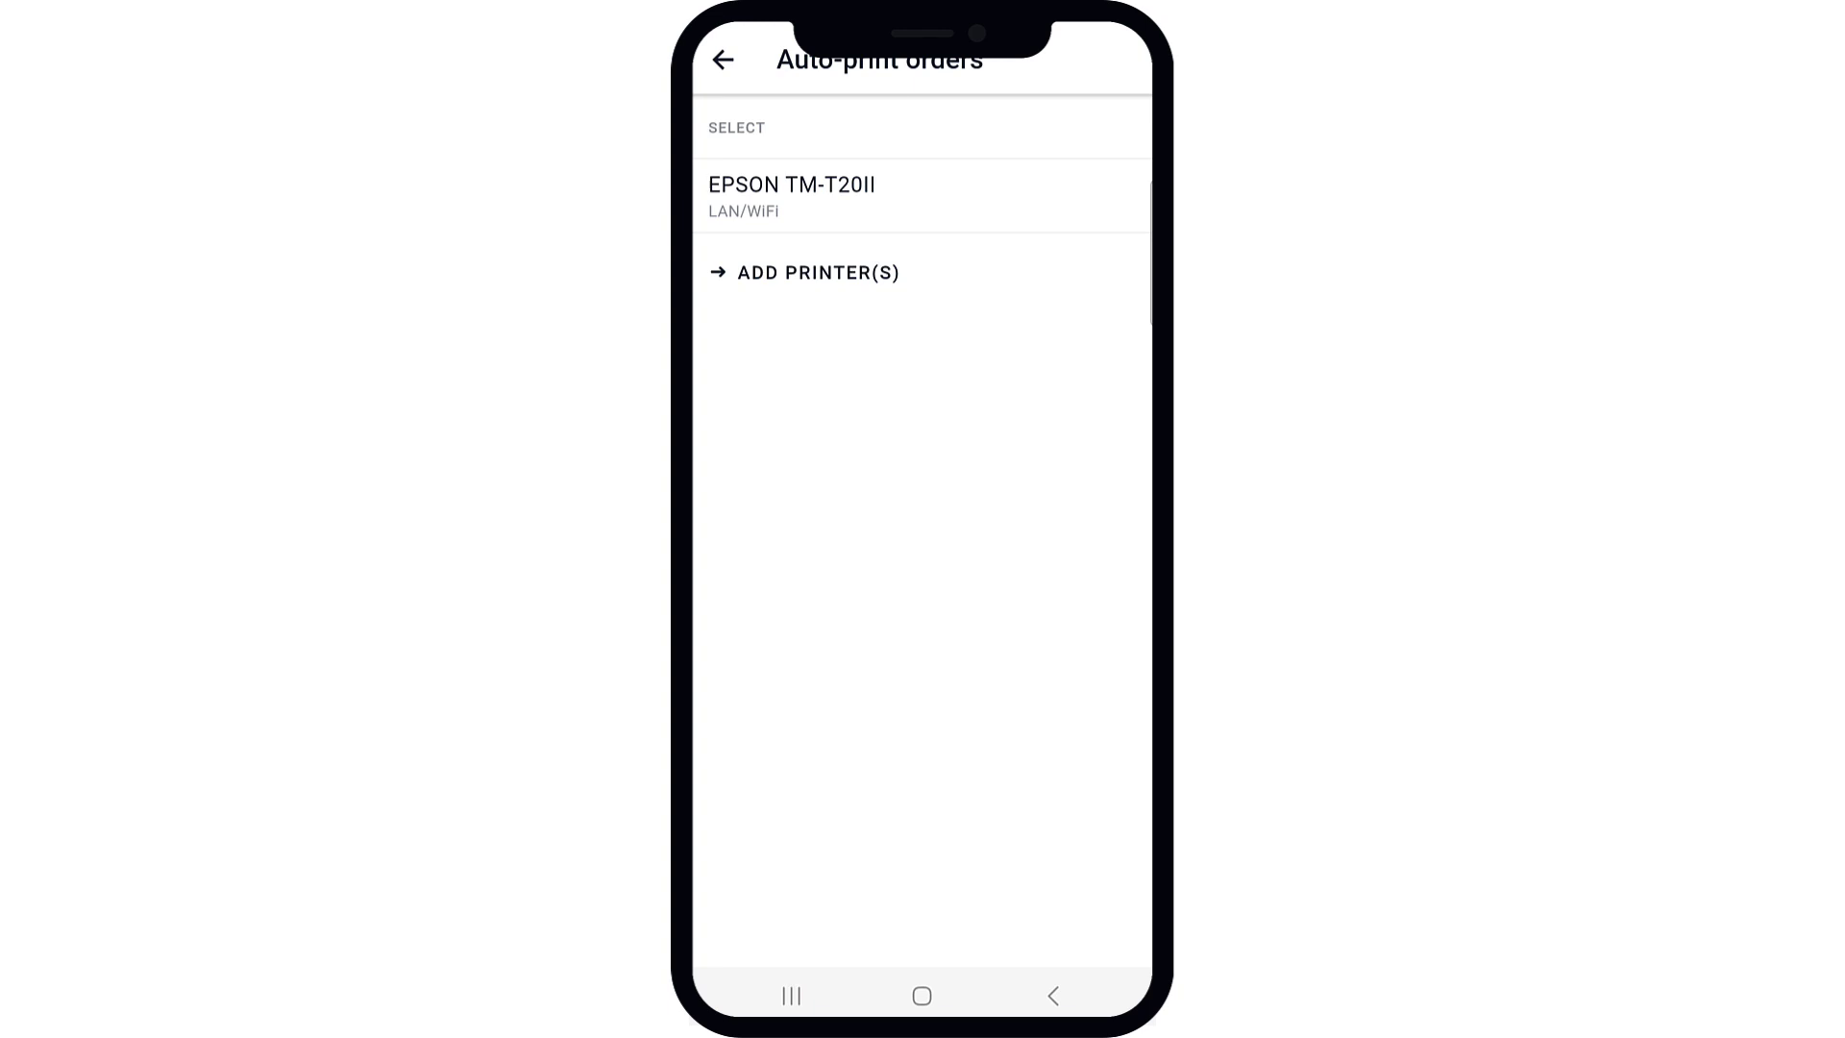
{"action": "left_click", "coordinate": [866, 272]}
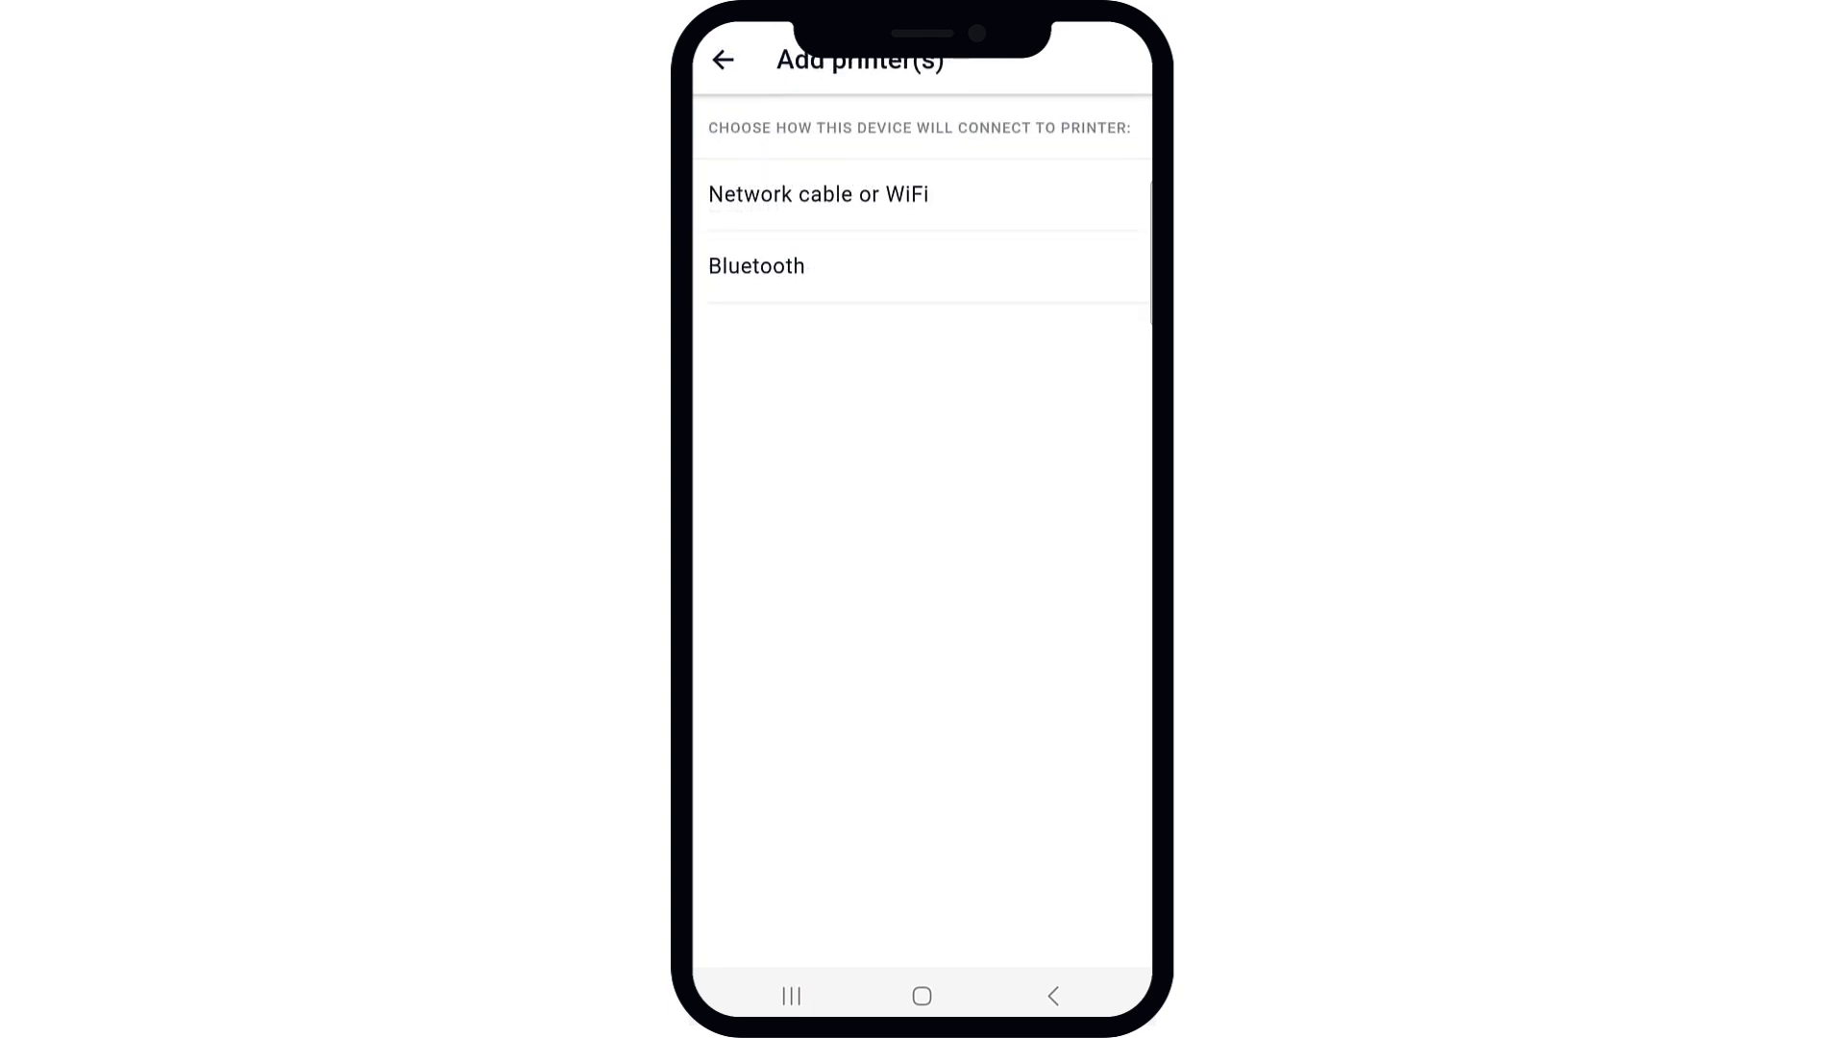
{"action": "left_click", "coordinate": [818, 195]}
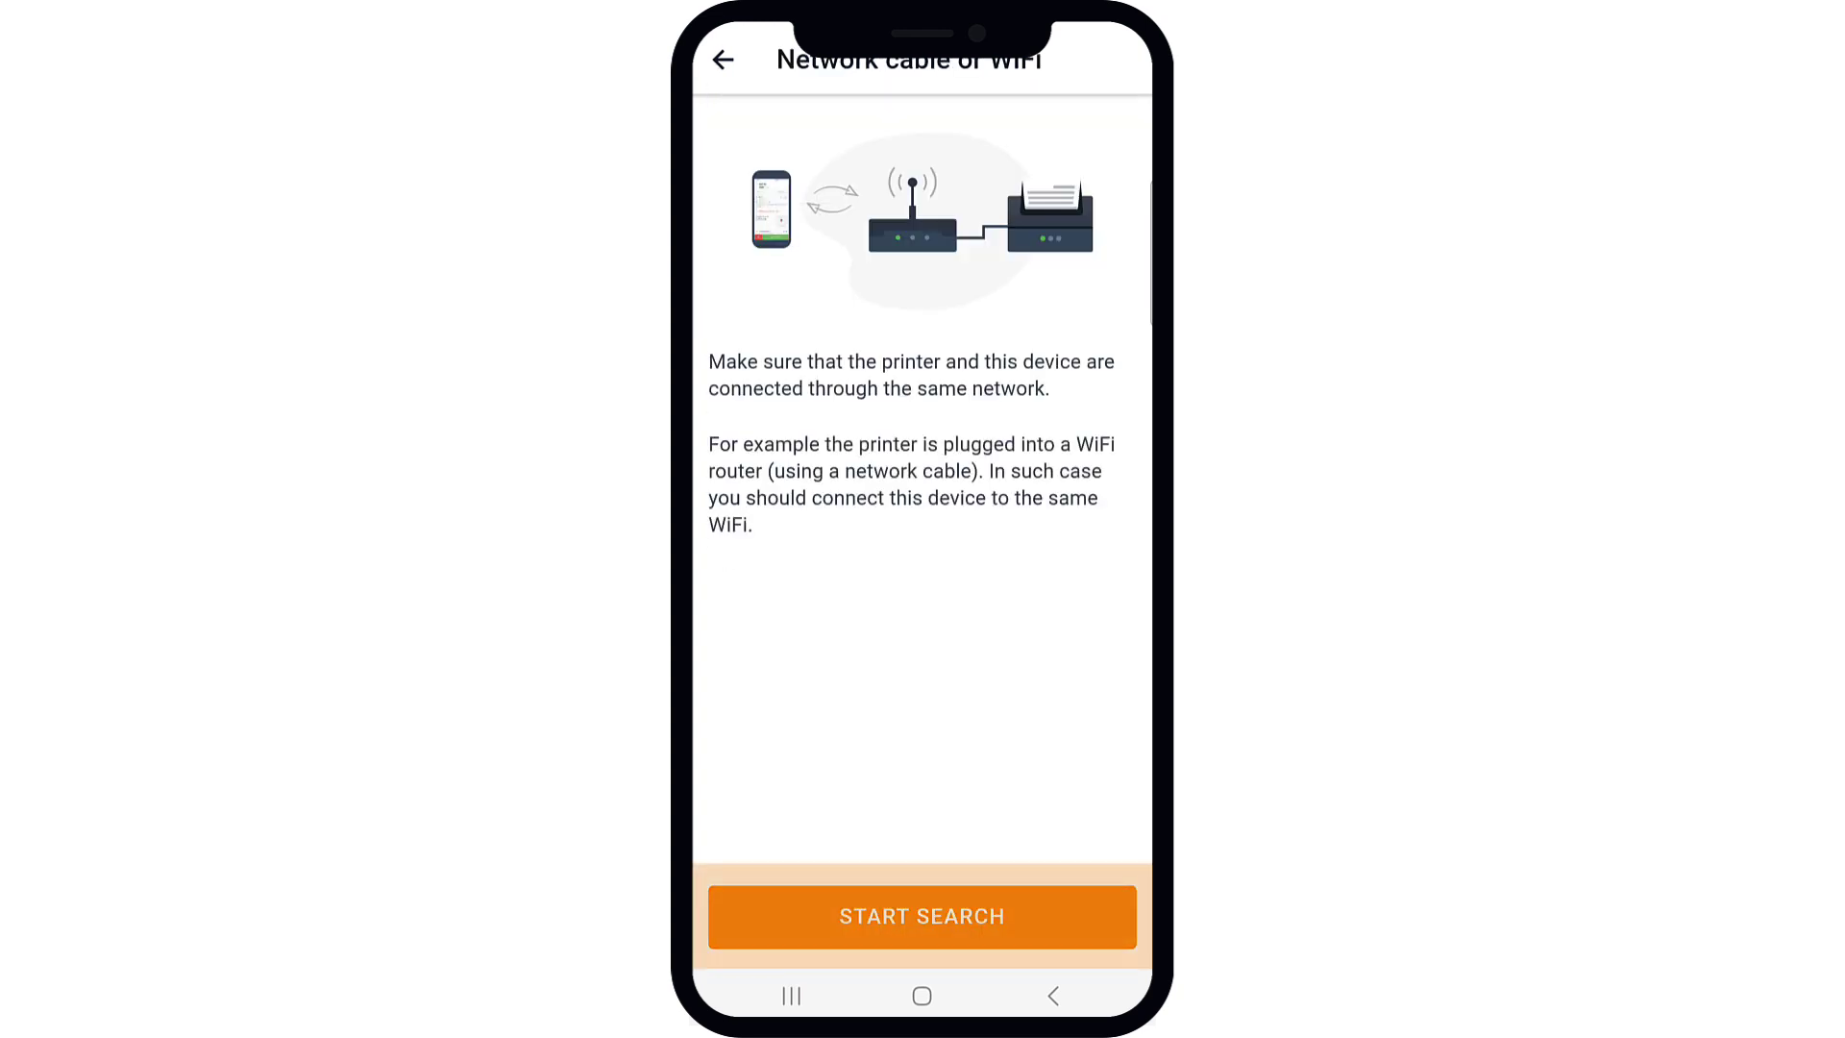
{"action": "left_click", "coordinate": [999, 913]}
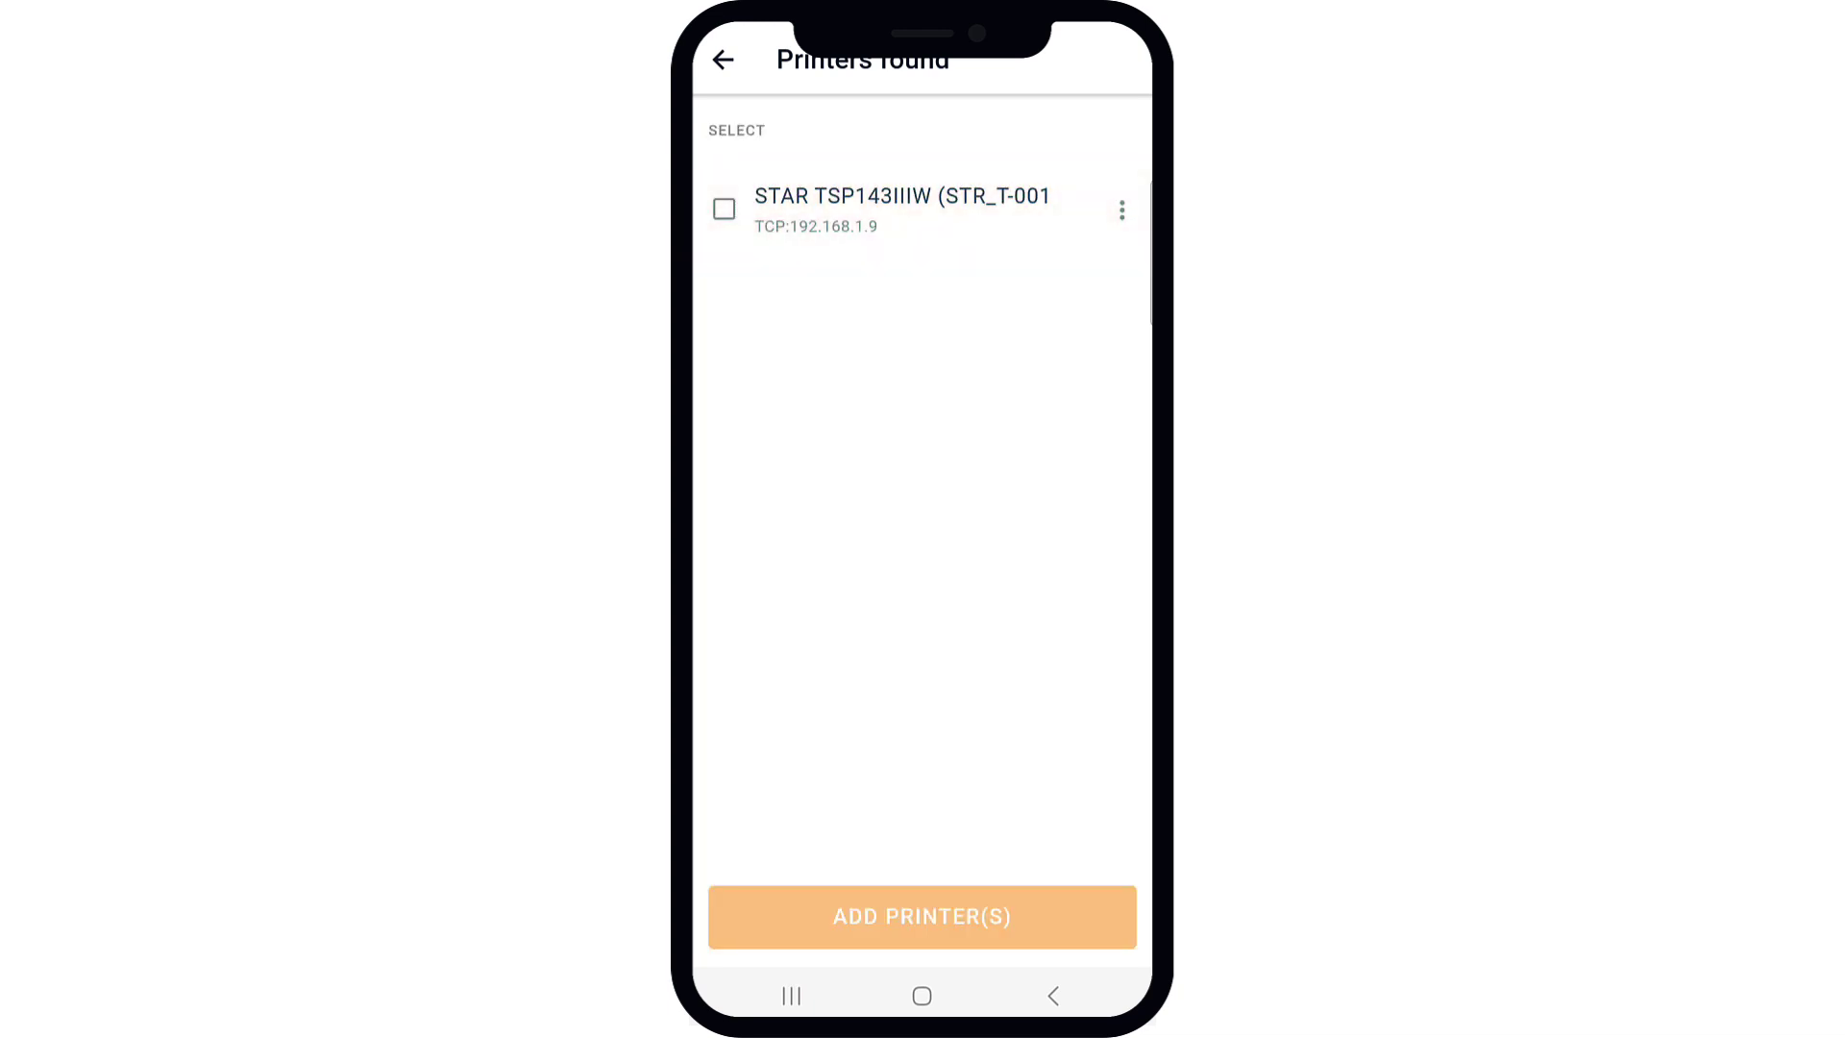
{"action": "left_click", "coordinate": [723, 208]}
{"action": "left_click", "coordinate": [971, 913]}
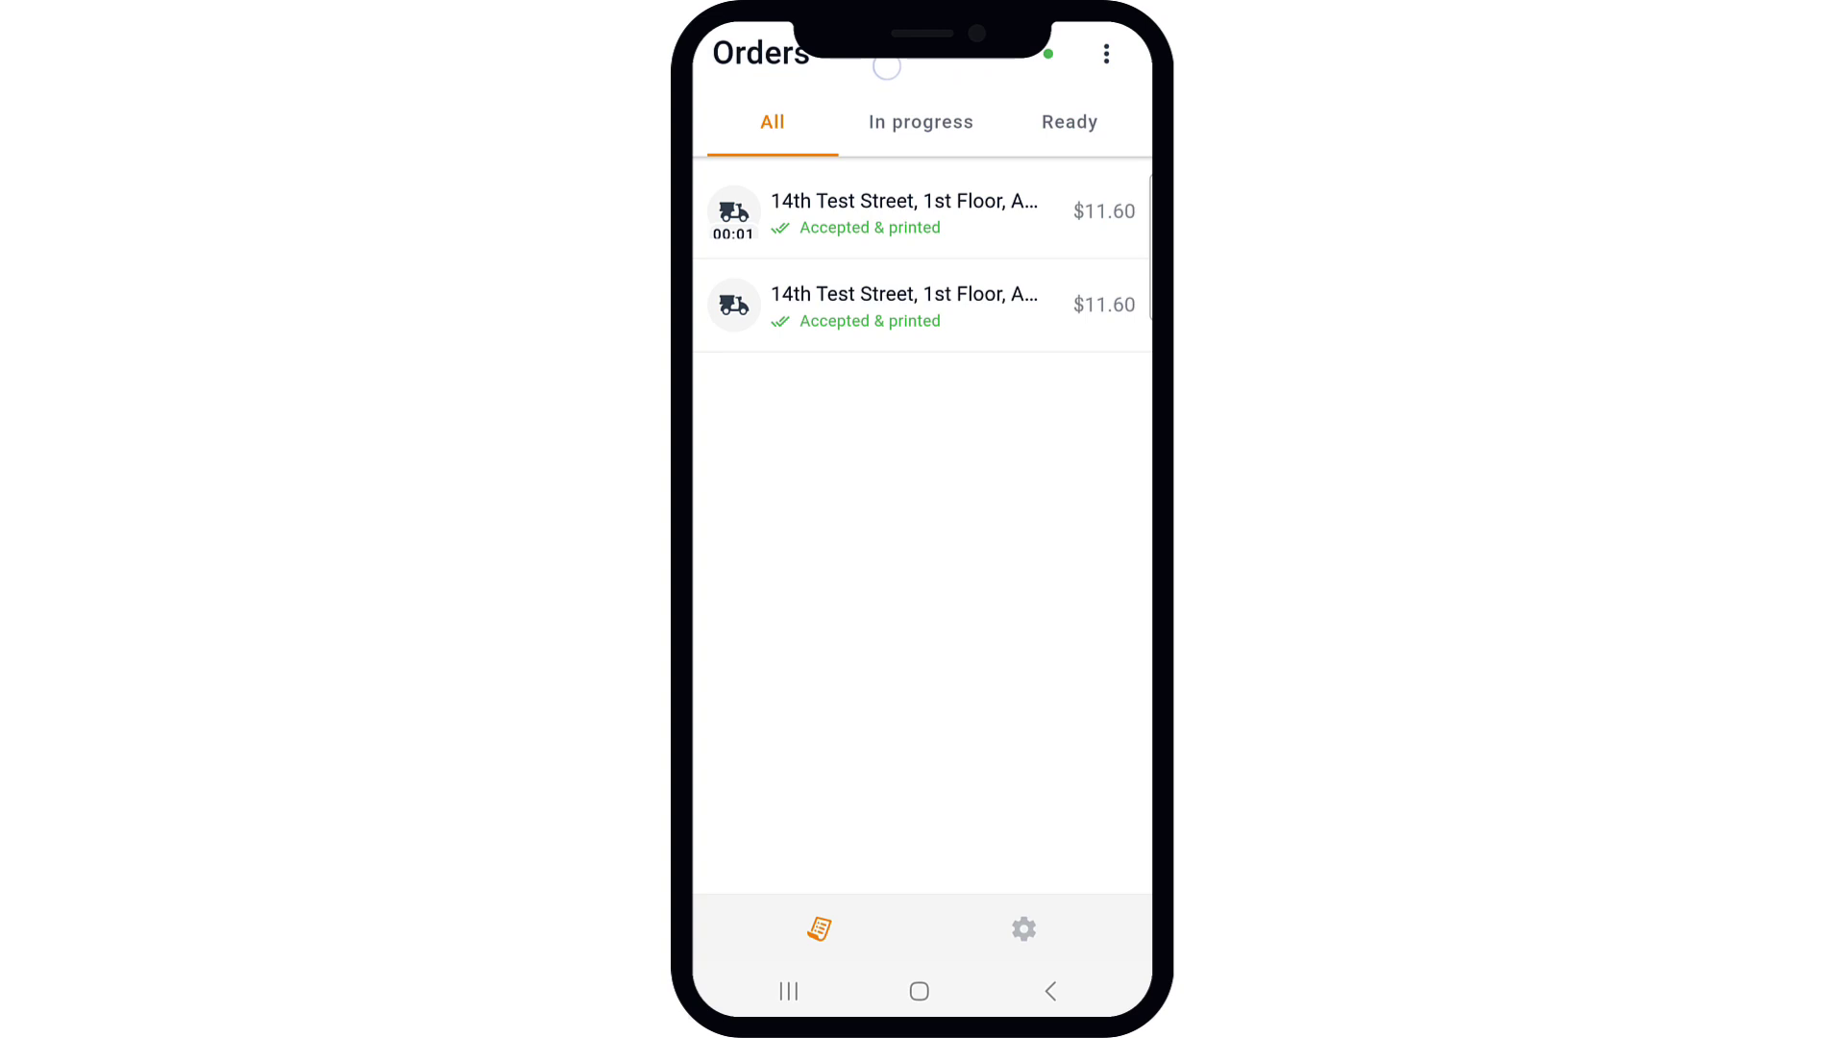
Step: Create a test order, open the pending order and start accepting it by entering delivery minutes
{"action": "left_click", "coordinate": [1107, 53]}
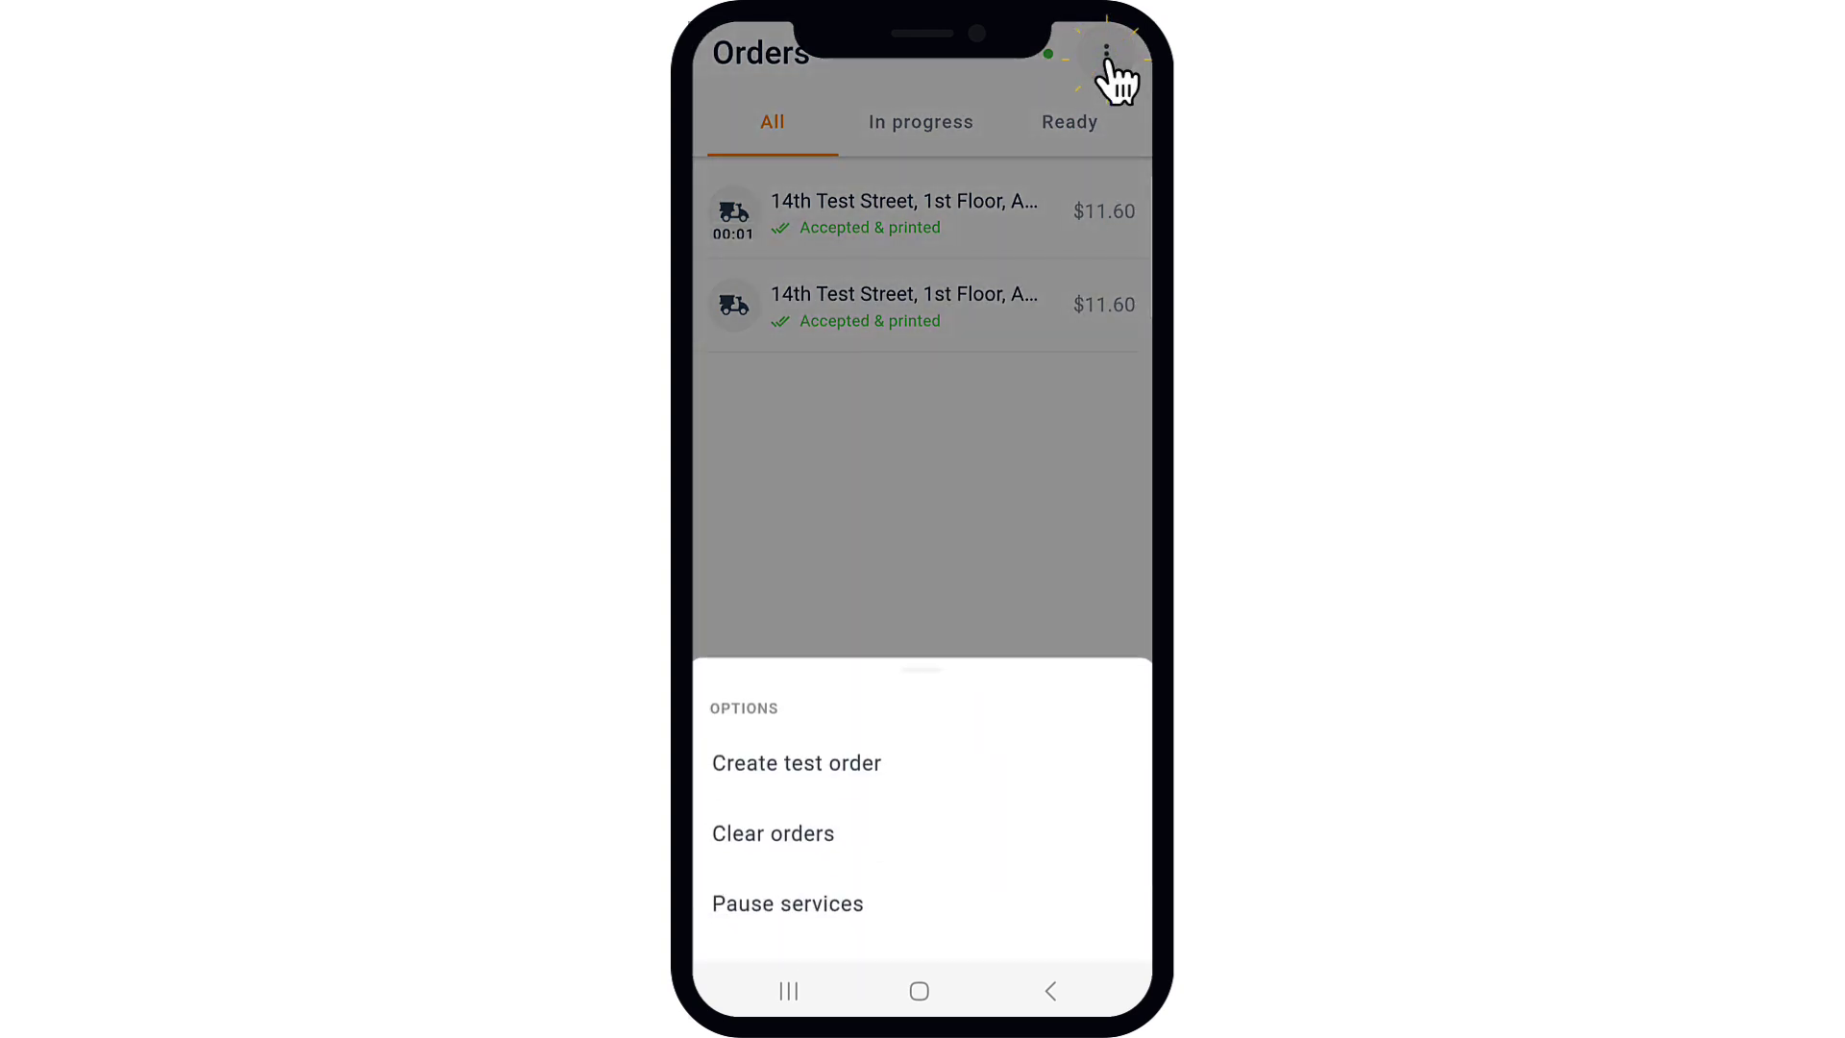
{"action": "left_click", "coordinate": [797, 764]}
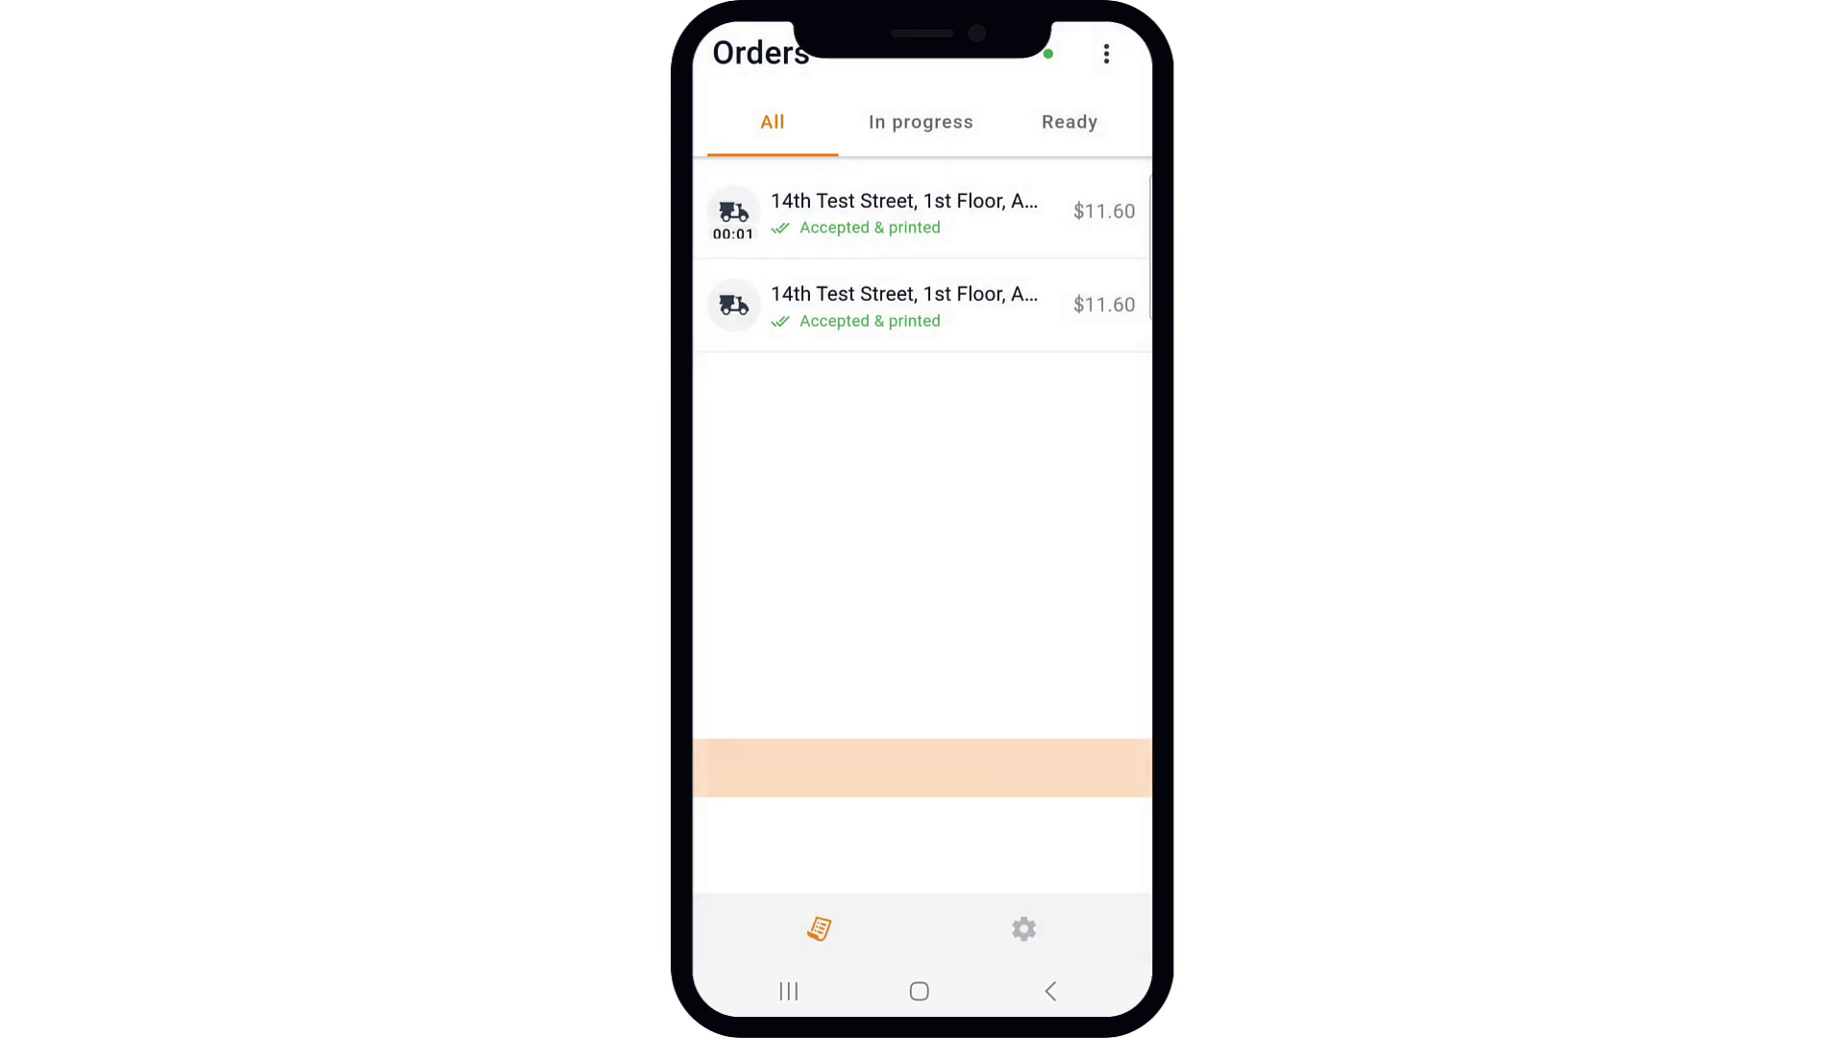
{"action": "left_click", "coordinate": [923, 240]}
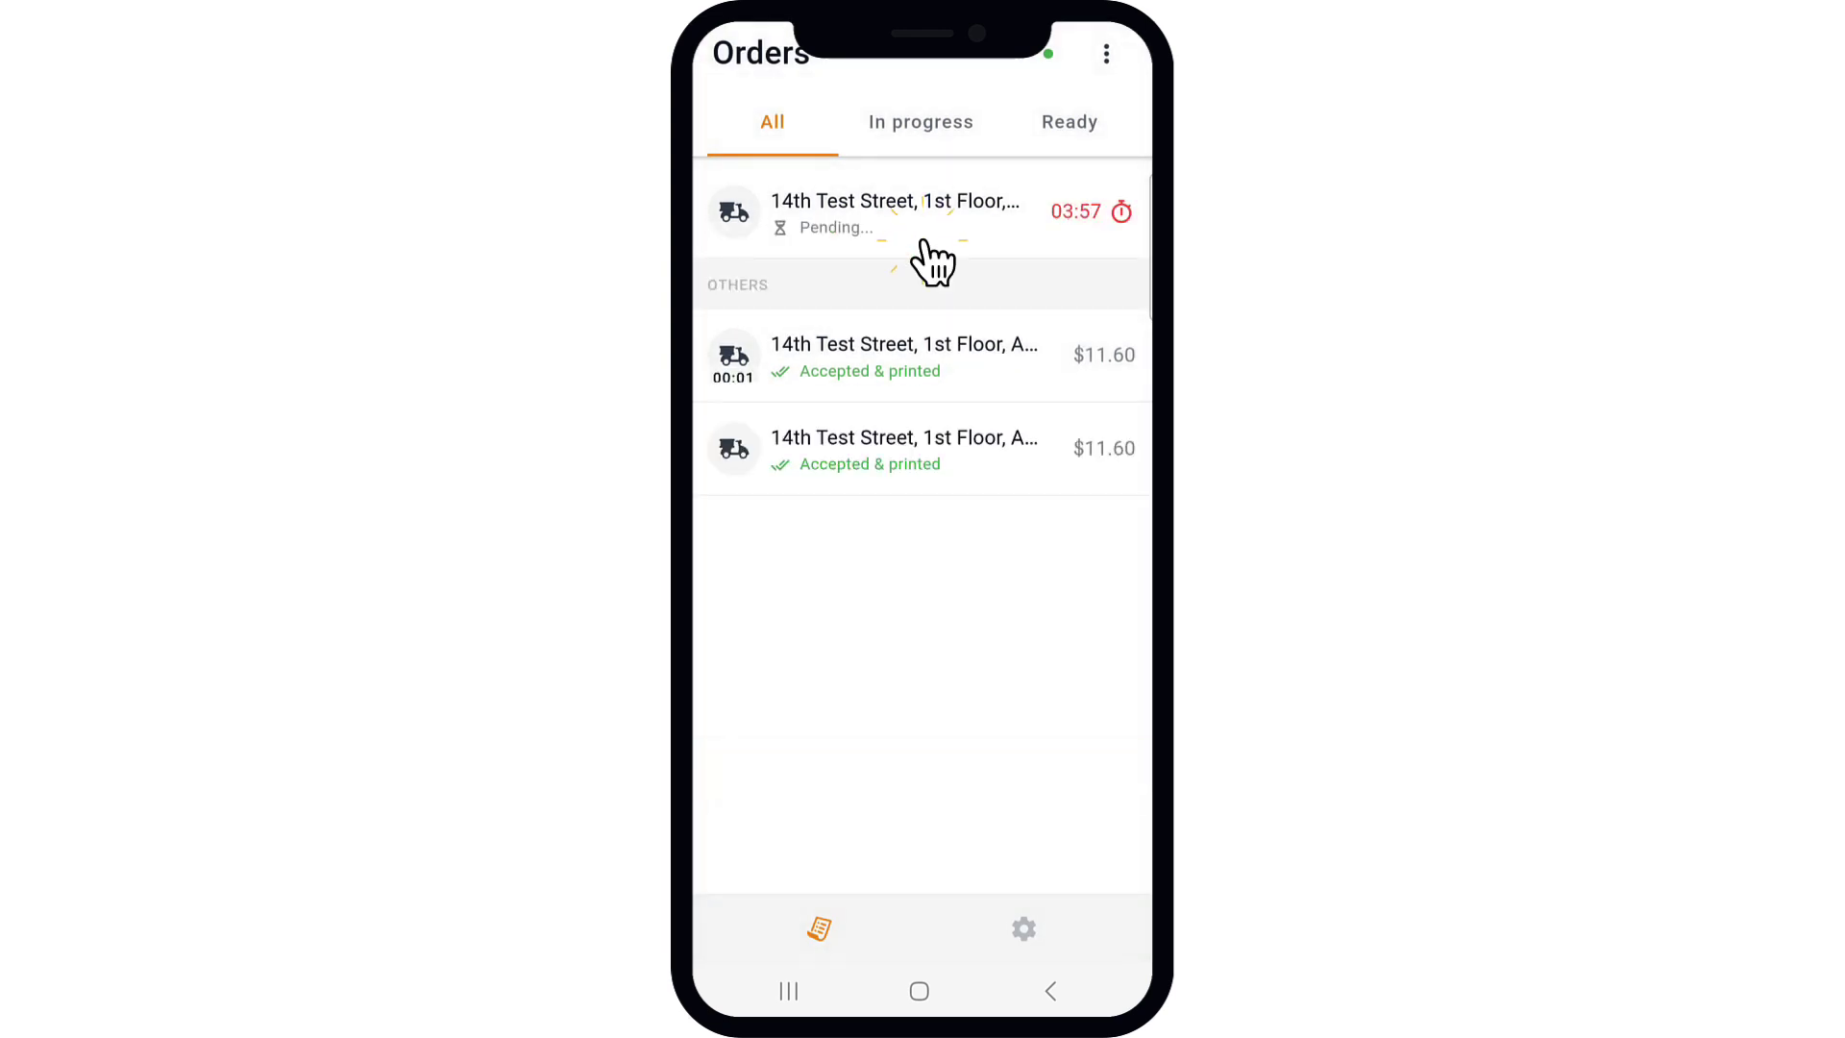
{"action": "left_click", "coordinate": [976, 910]}
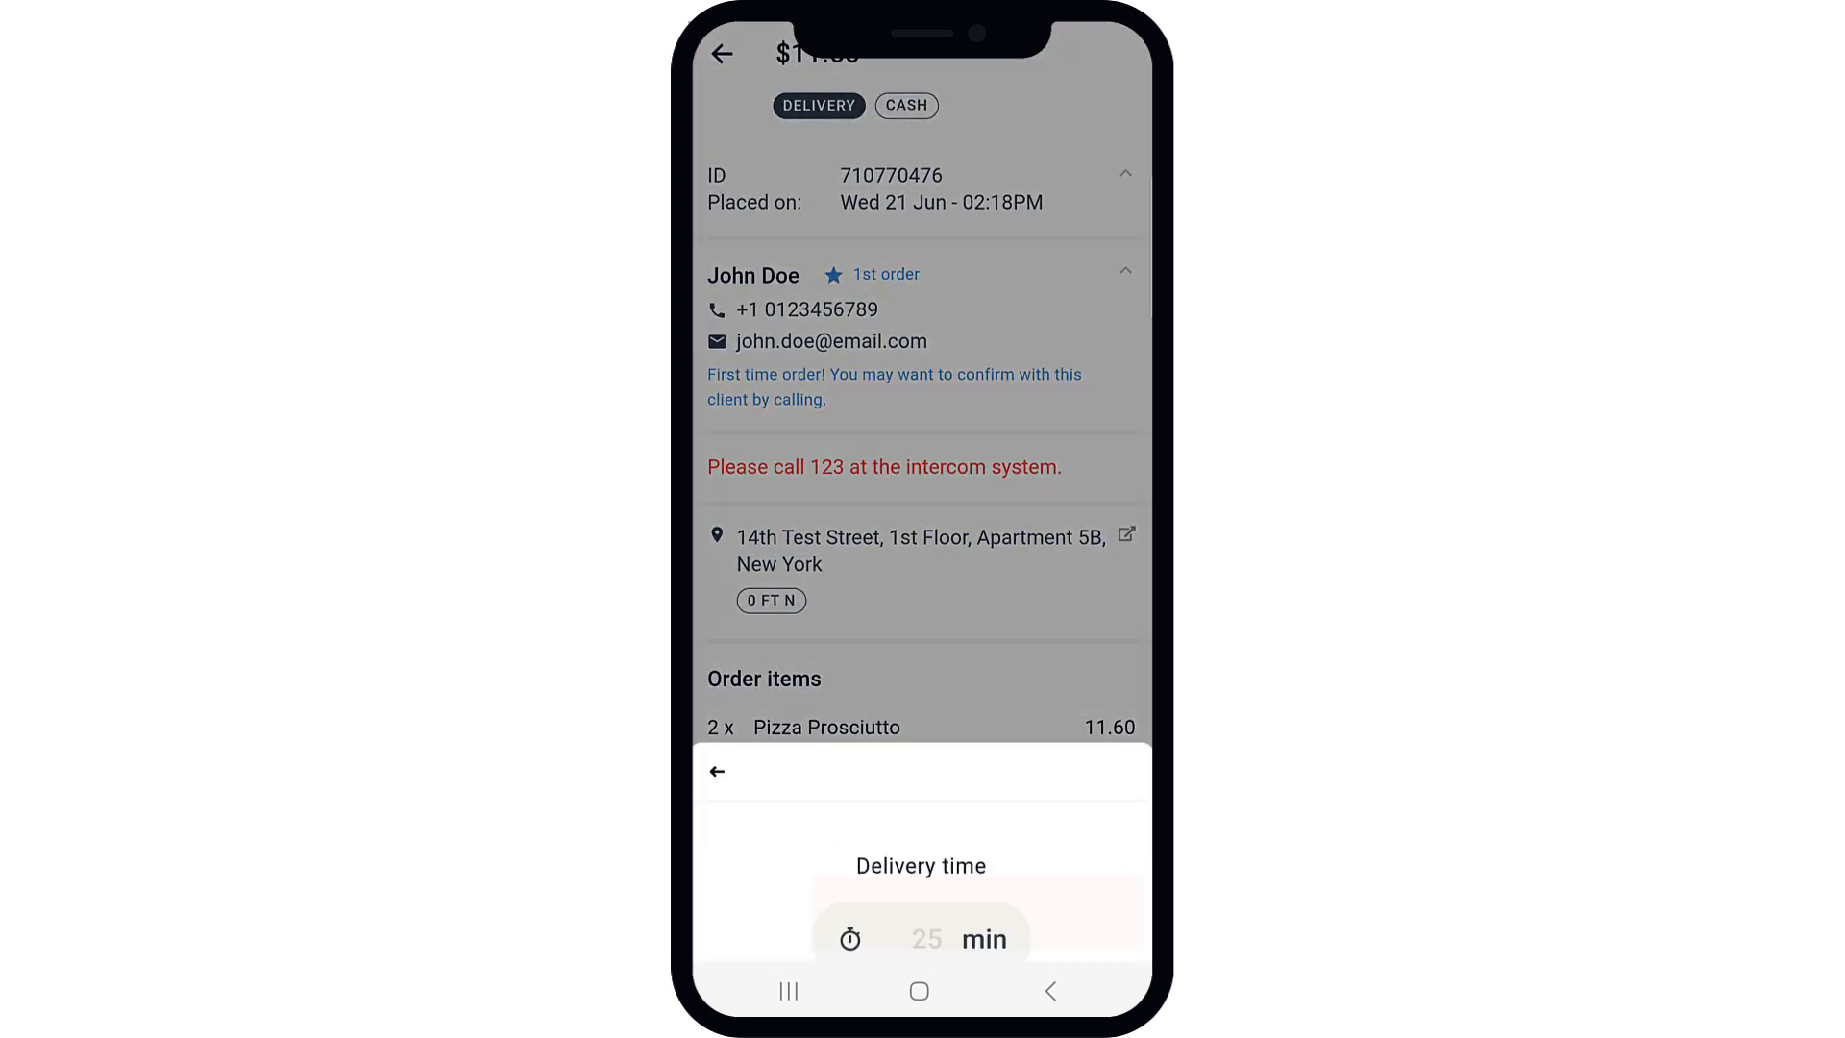
{"action": "left_click", "coordinate": [876, 694]}
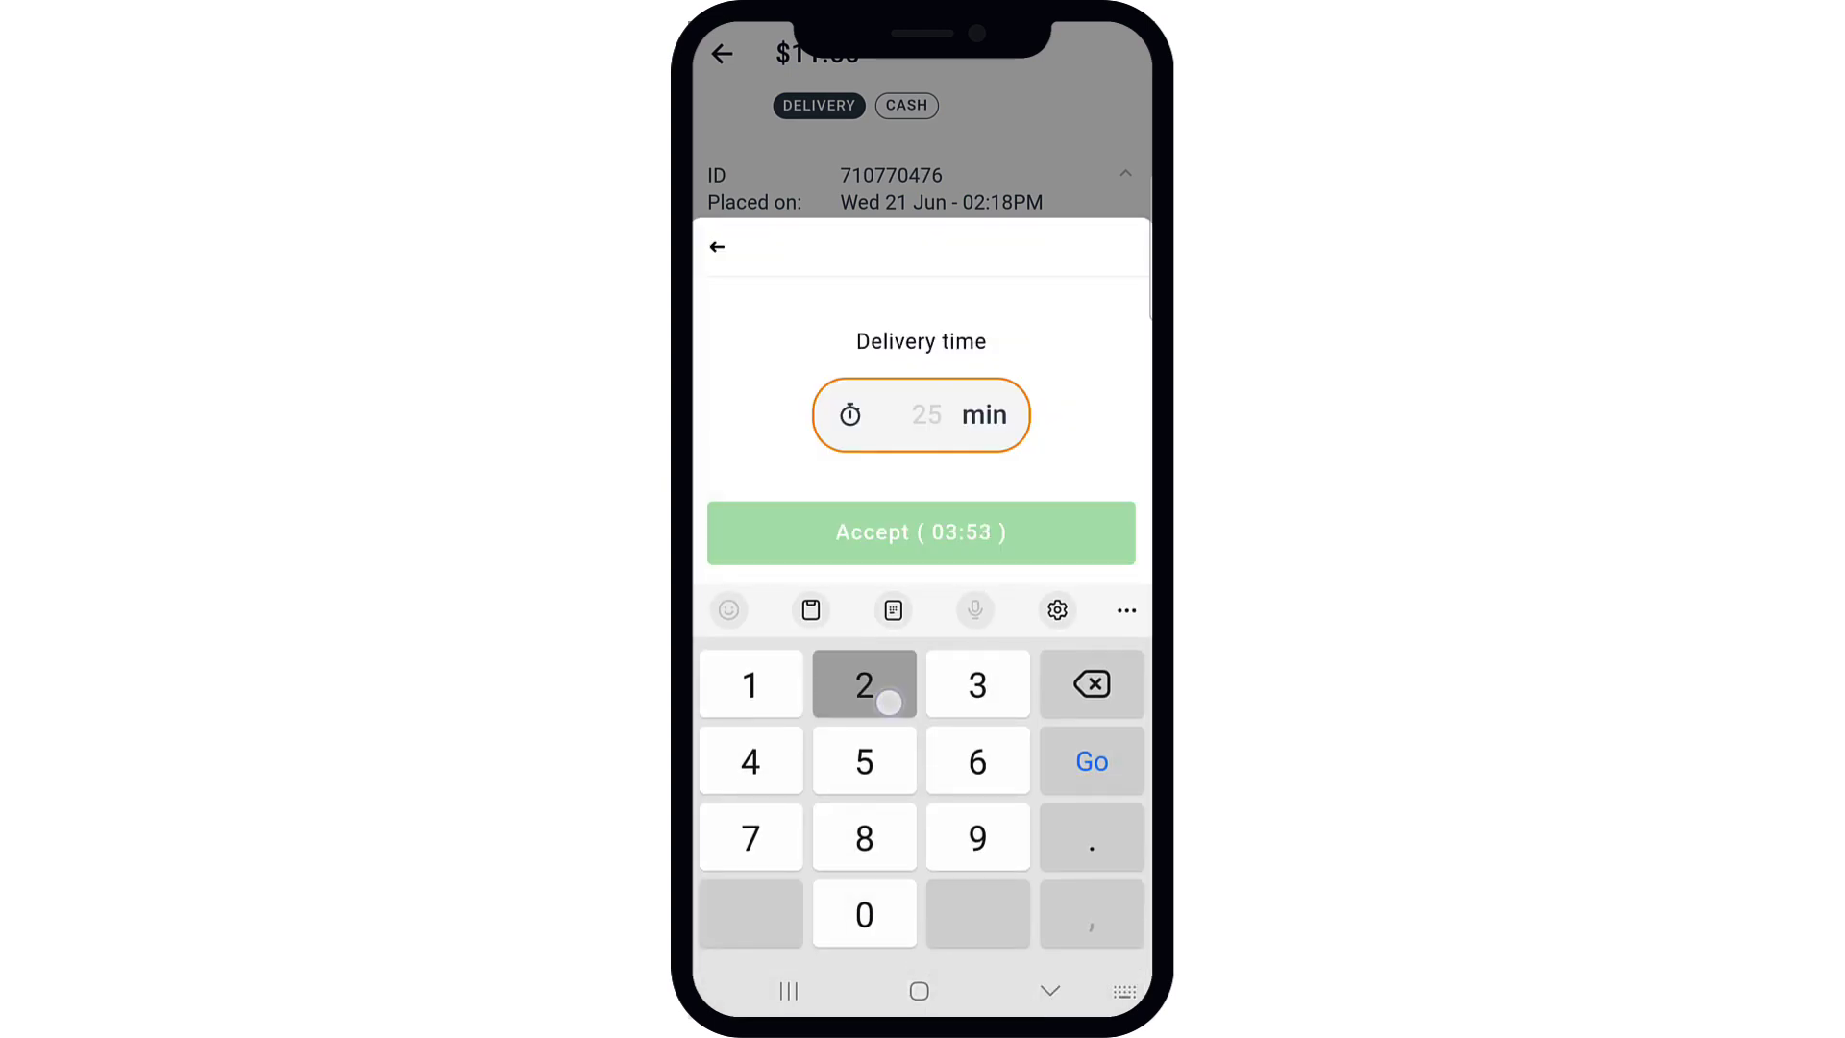